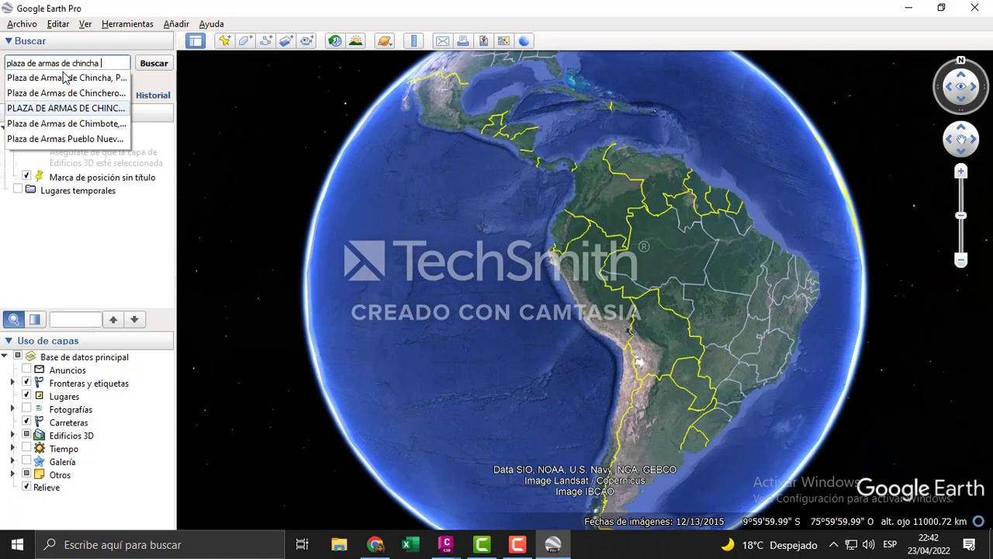
Step: Search for "plaza de armas de chincha baja" and zoom in on the plaza
key(Return)
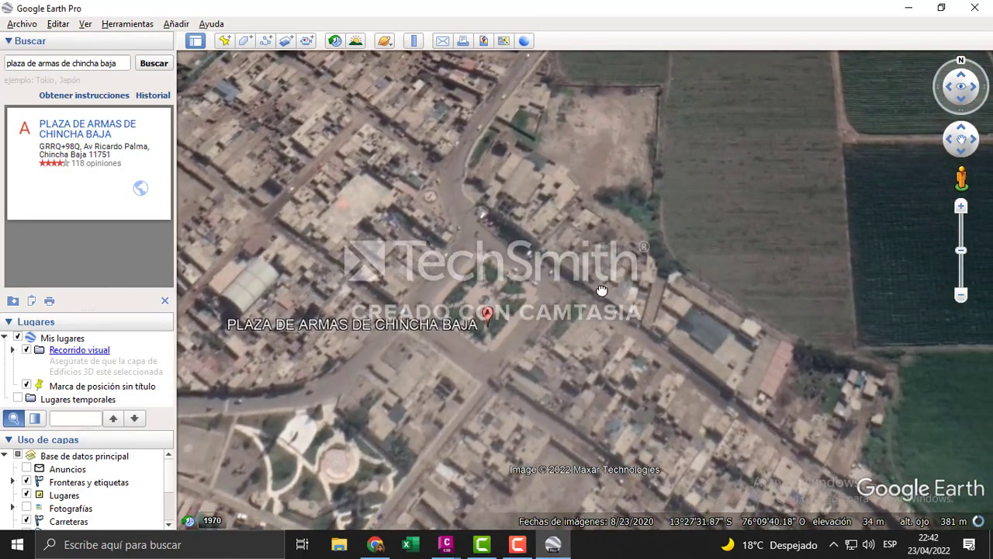
scroll(588, 285, up, 3)
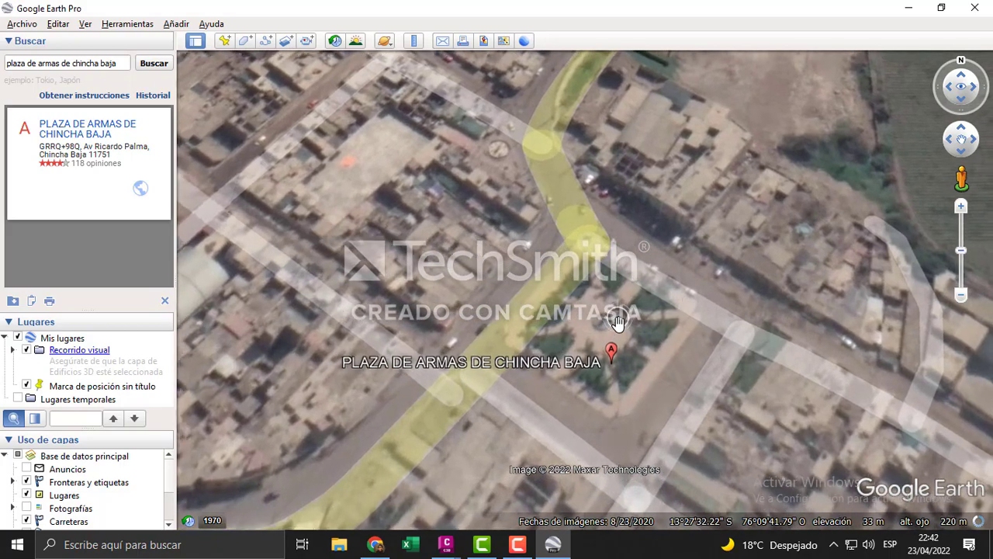
scroll(616, 322, up, 2)
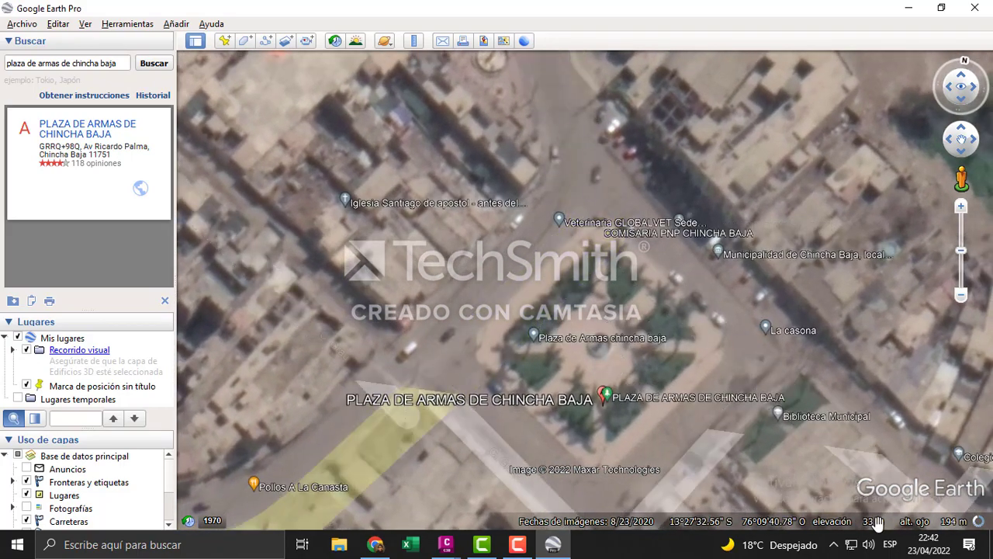
mouse_move(662, 374)
mouse_down()
mouse_move(634, 355)
mouse_move(633, 378)
mouse_move(662, 371)
mouse_move(653, 371)
mouse_up()
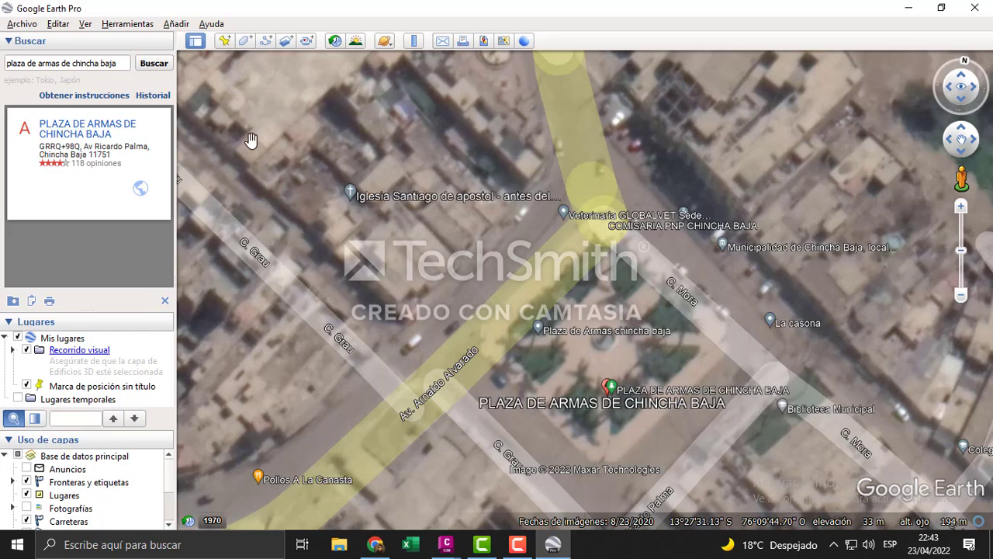
Step: Set the latitude/longitude display to Universal Transversal de Mercator in the program options and accept the change
click(132, 28)
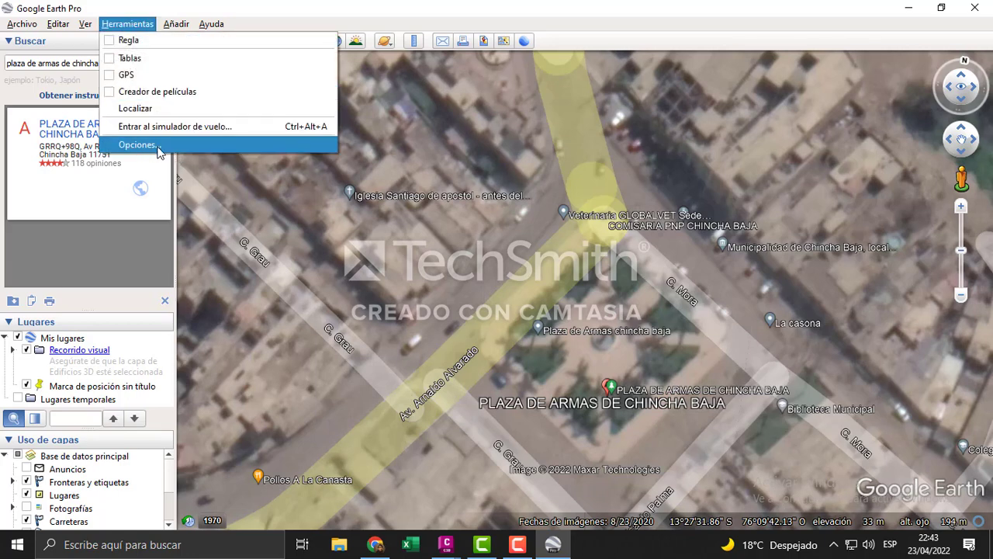
click(140, 146)
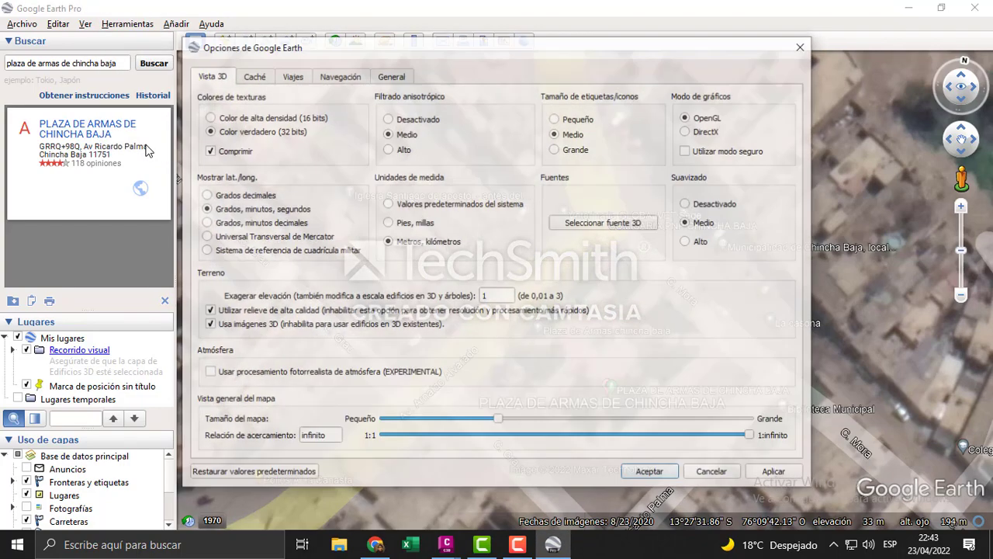
drag(496, 54, 535, 64)
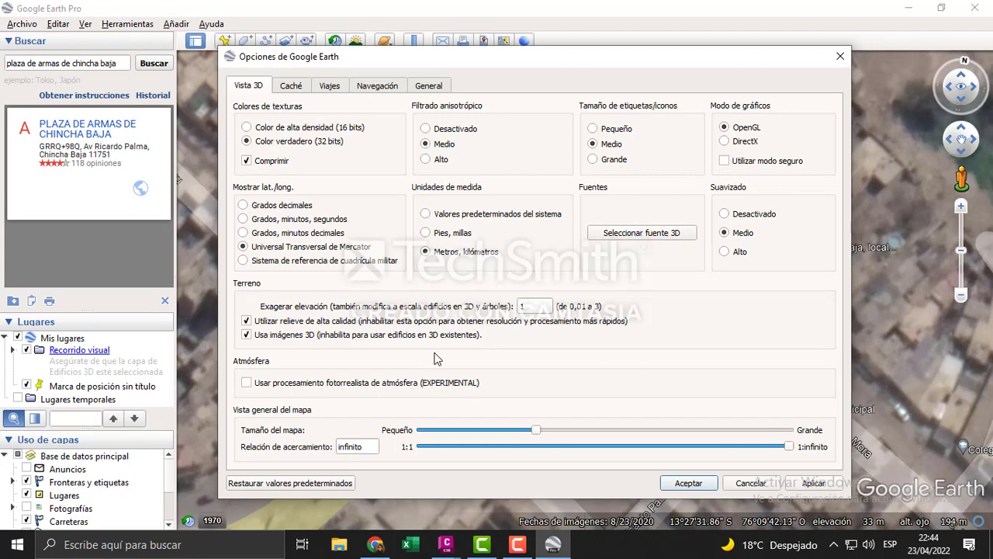
drag(532, 60, 504, 49)
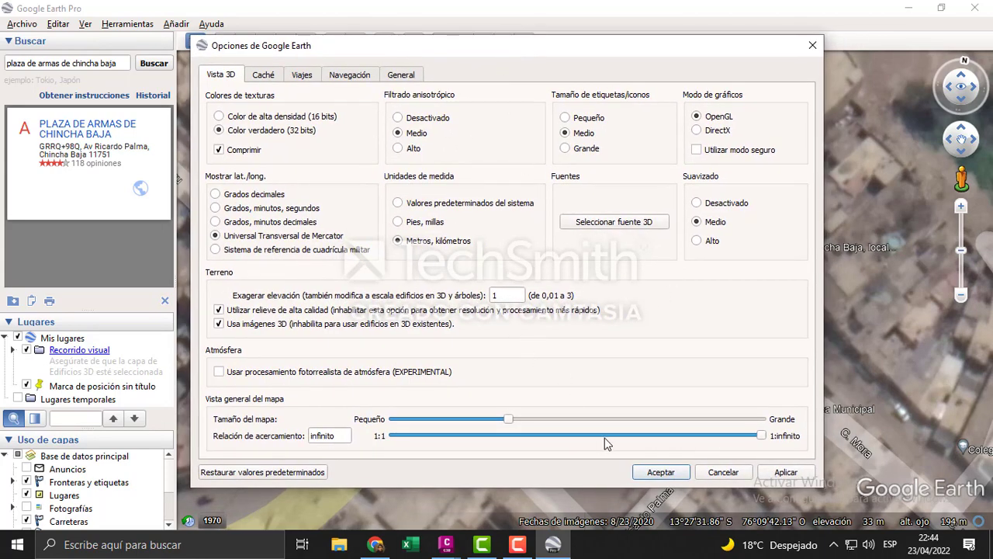
click(648, 472)
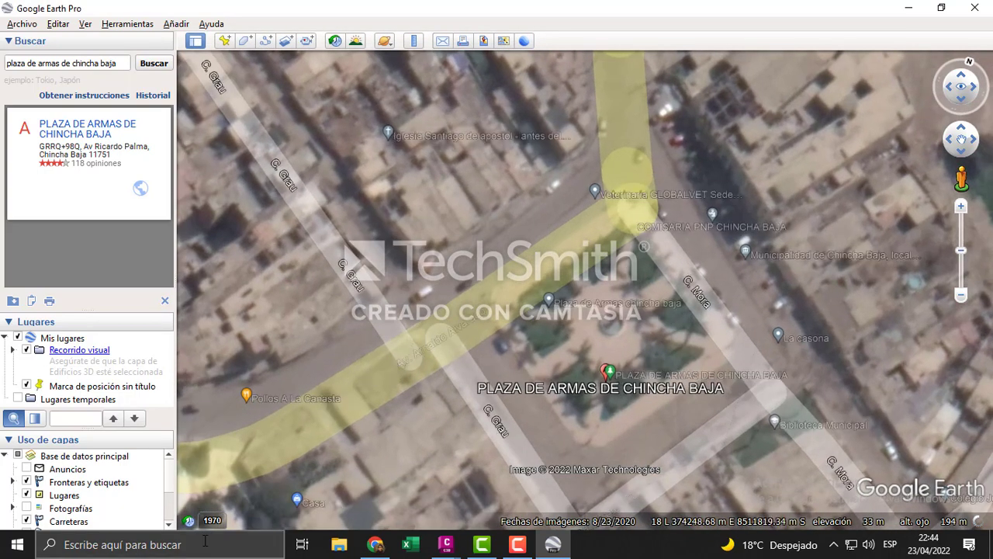
Step: Open a blank Bloc de notas document and minimise it to return to the map
click(206, 541)
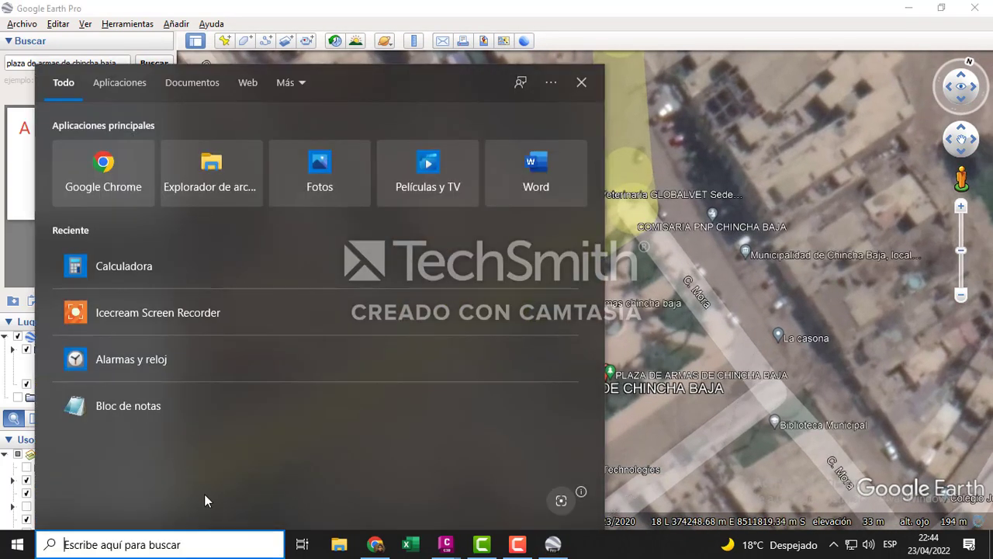
click(165, 416)
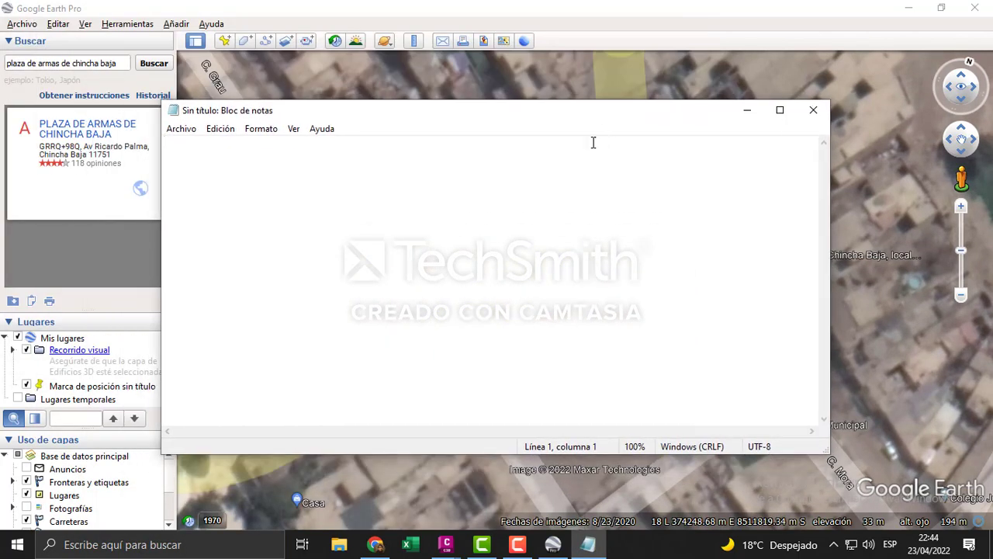
click(748, 113)
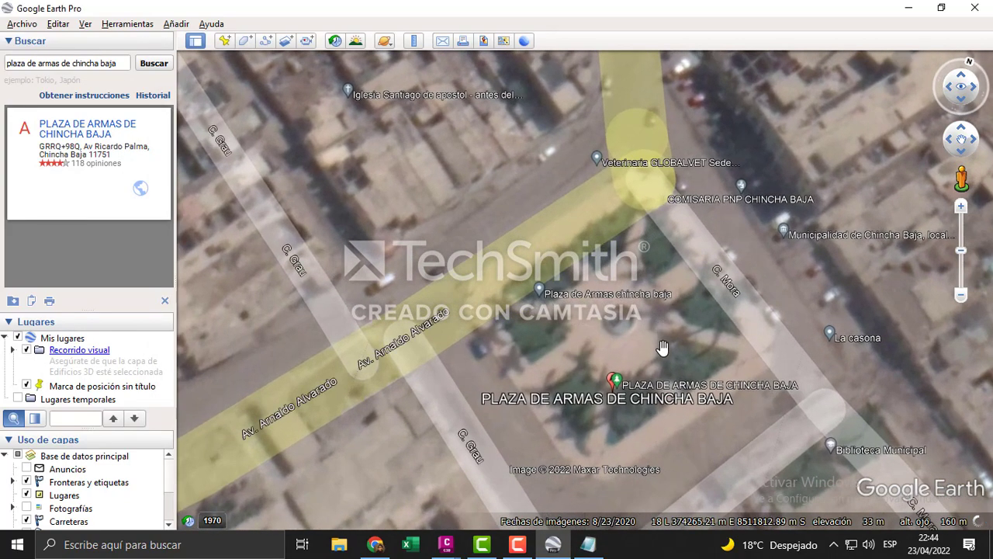
Step: Record the plaza corner by Av. Arnaldo Alvarado and C. Grau in Bloc de notas as "18 L 374229.09 m E 8511810.07 m S 33"
right_drag(588, 332, 505, 217)
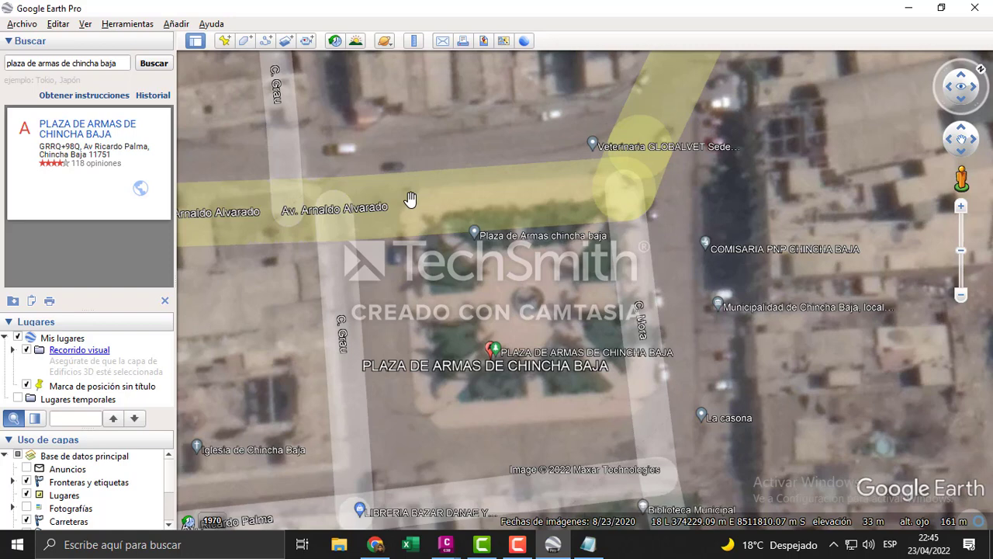
click(588, 547)
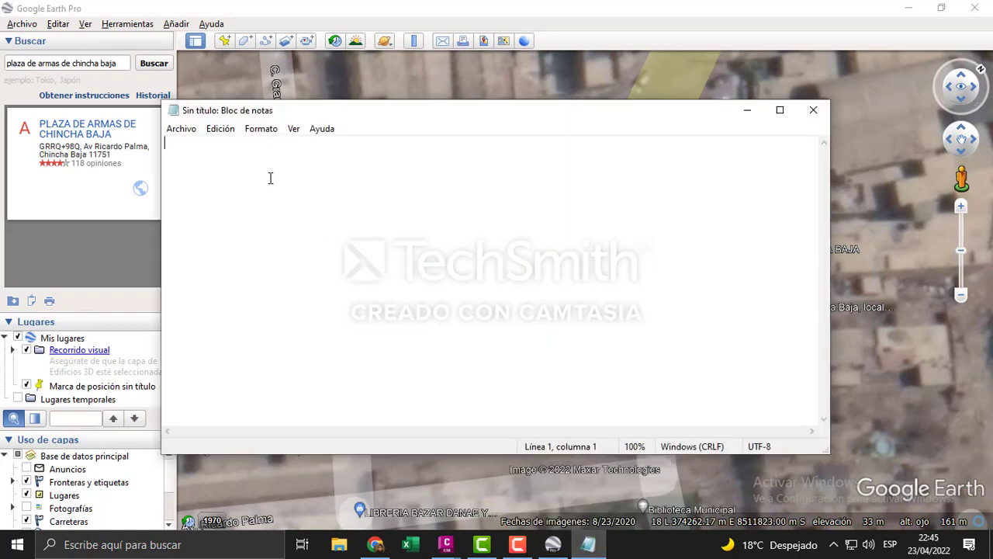
text(18 L 374229.09 m E 8511810.07 m S)
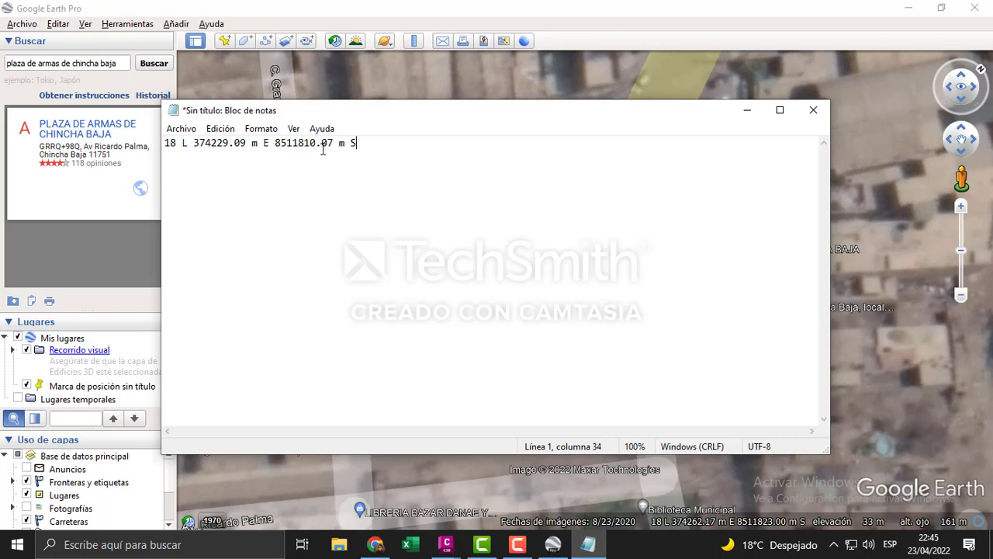
click(747, 110)
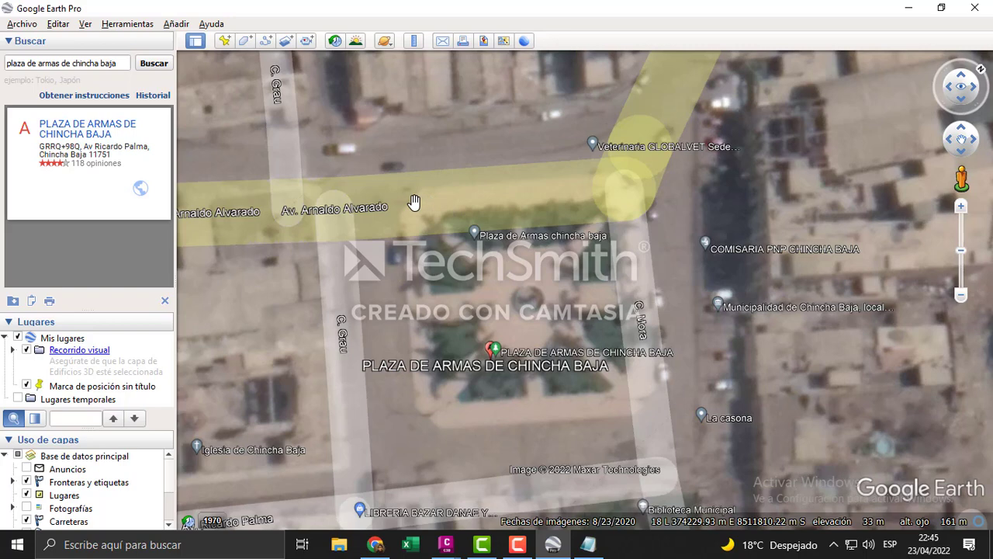
click(588, 544)
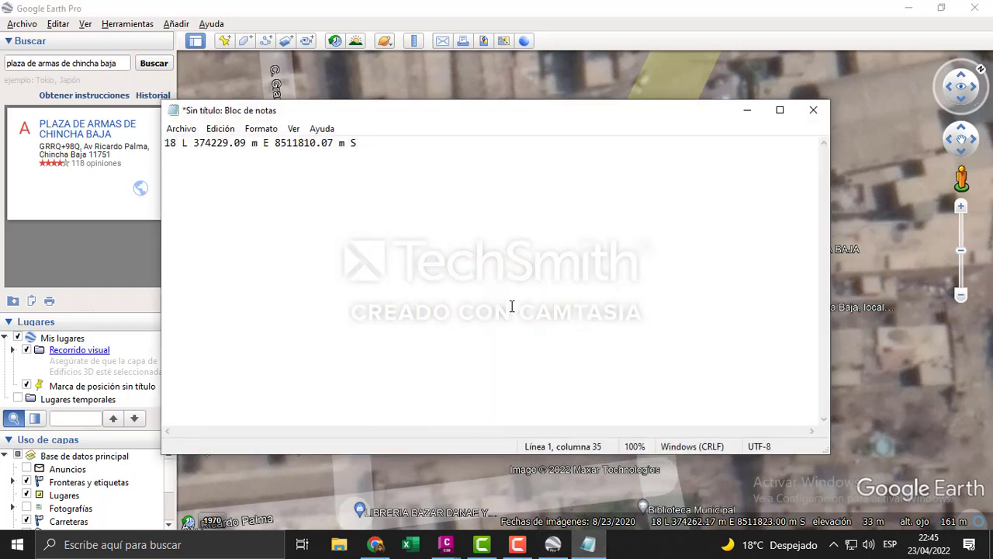
click(747, 109)
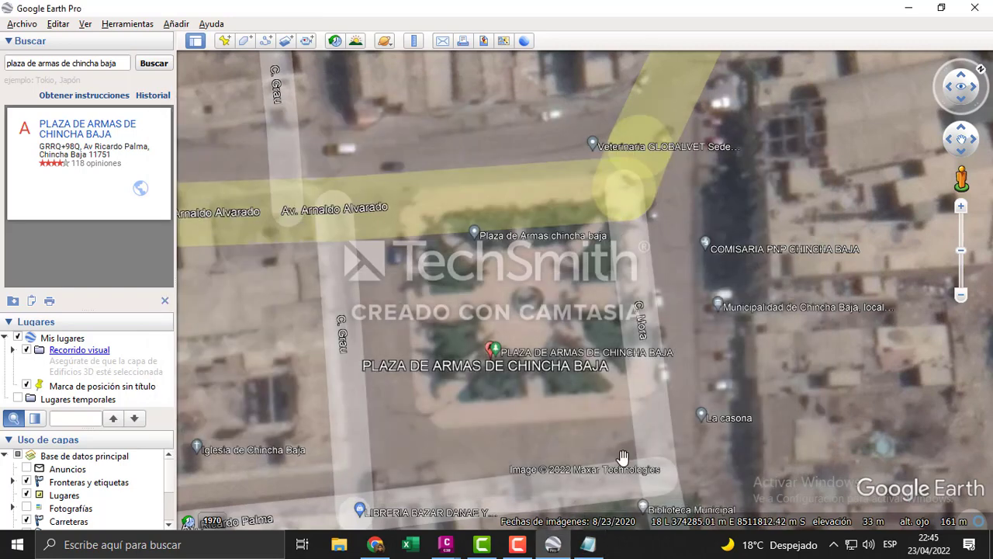
Step: Add a second line for the plaza corner by Av. Arnaldo Alvarado and C. Mora: "18 L 374253.96 m E 8511841.40 m S 33"
click(588, 544)
key(Return)
text(18 L 374253.96 m E 8511841.40 m S)
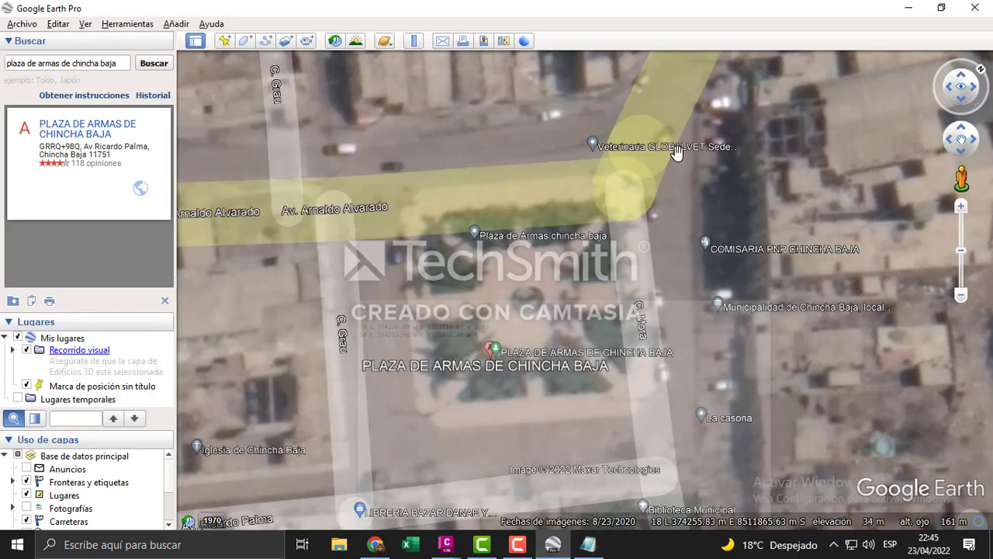
click(747, 109)
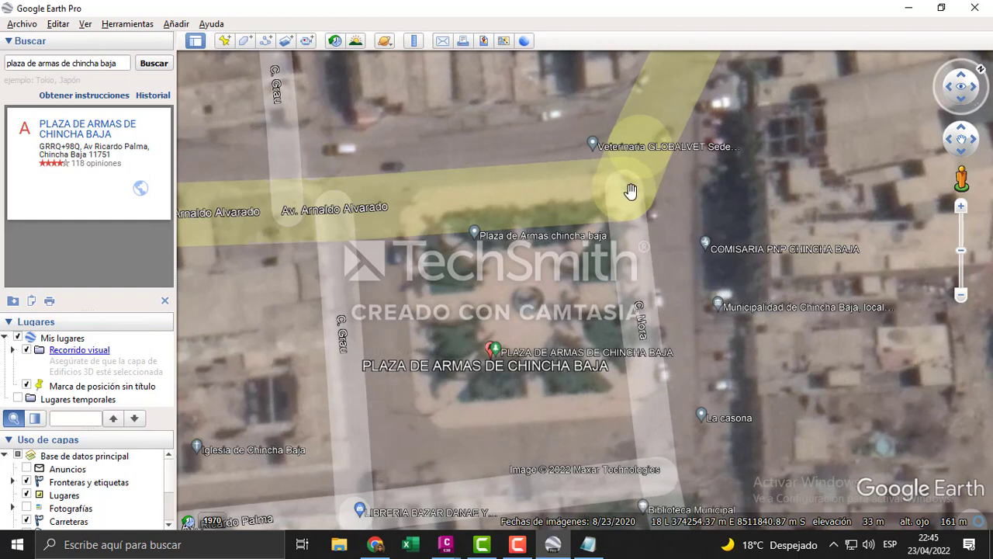
click(588, 544)
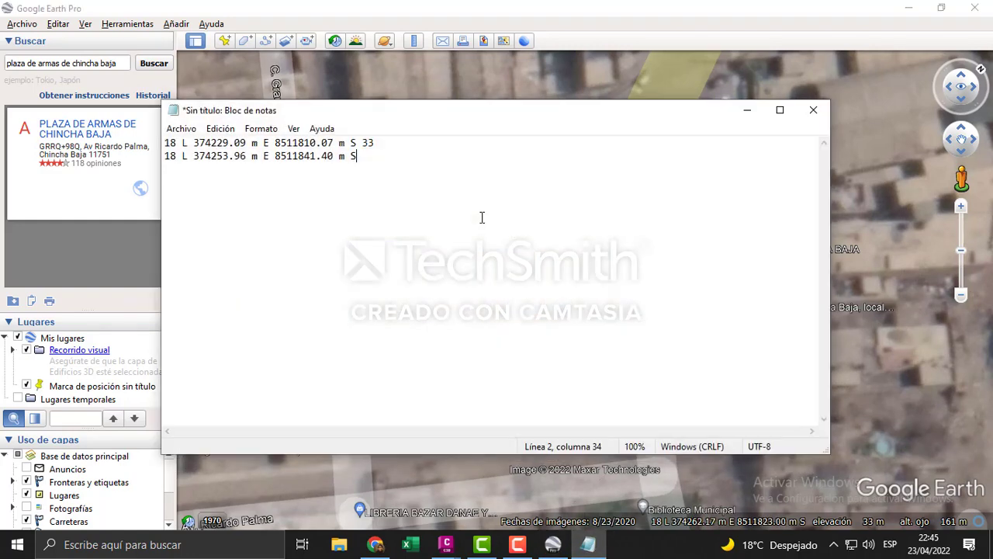
text(33)
click(747, 109)
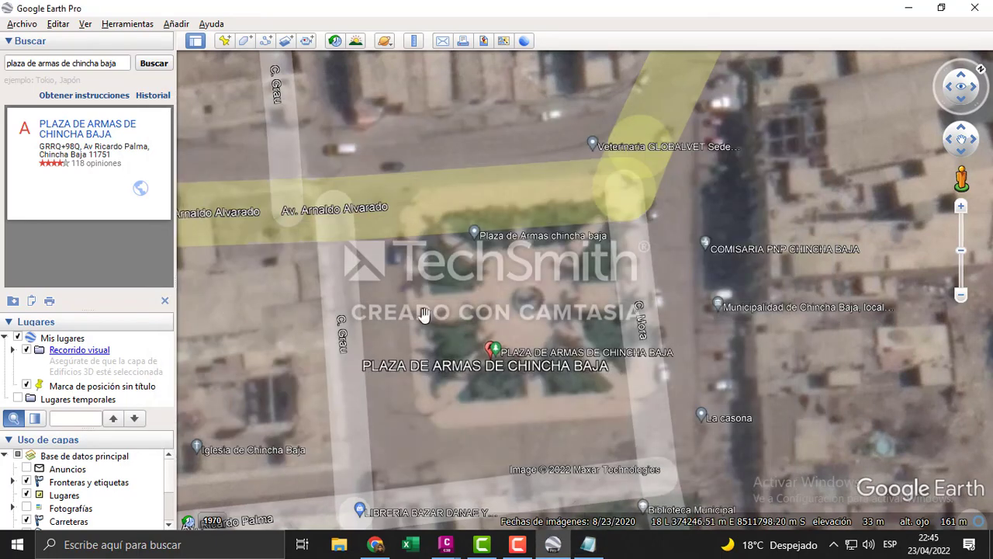
Step: Add a third line for a point on the plaza's C. Grau side: "18 L 374246.51 m E 8511798.20 m S 33"
click(588, 544)
text(18 L 374246.51 m E 8511798.20 m S)
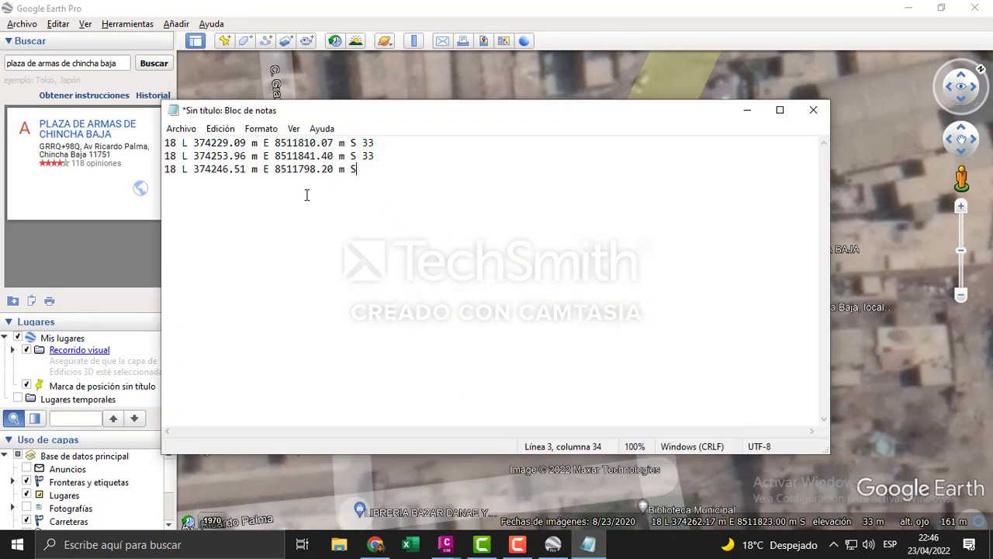
text(33)
click(746, 110)
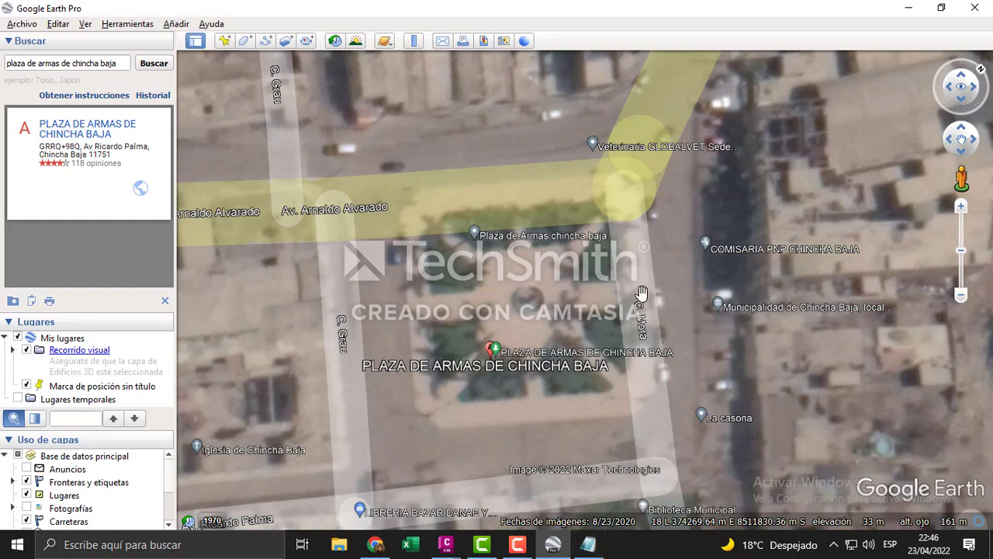
Step: Add a fourth line for a point on the plaza's C. Mora side: "18 L 374269.14 m E 8511829.40 m S 33"
click(588, 544)
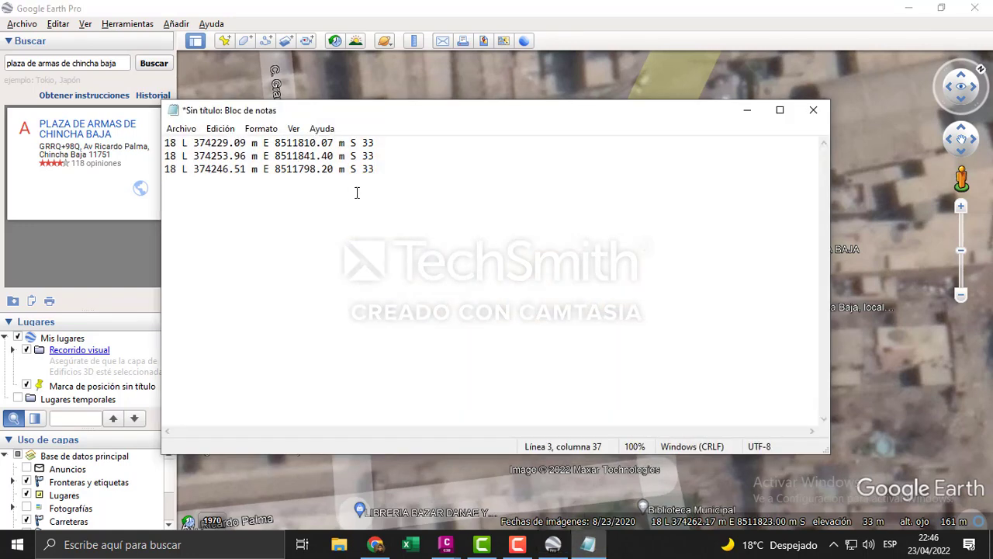
key(Return)
text(18 L 374269.14 m E 8511829.40 m S)
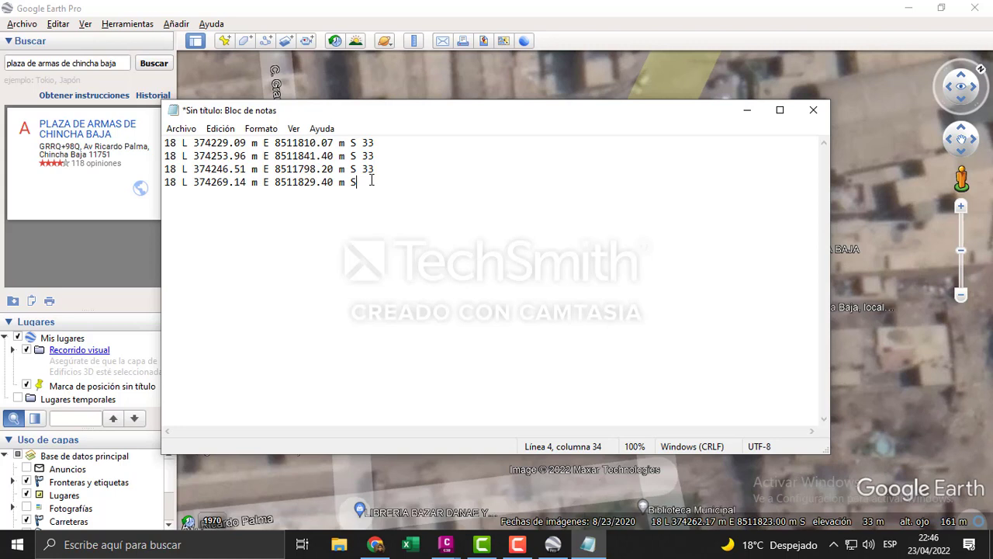
text(33)
Step: Add a decimal point after the elevation 33 on each of the four coordinate lines
click(381, 142)
text(,)
click(378, 155)
text(.)
click(379, 168)
text(.)
click(379, 182)
text(.)
Step: Complete the four elevations, in line order, as 33.150, 33.175, 33.171 and 33.195
click(388, 145)
text(150)
click(414, 162)
text(175)
click(391, 169)
text(171)
click(390, 183)
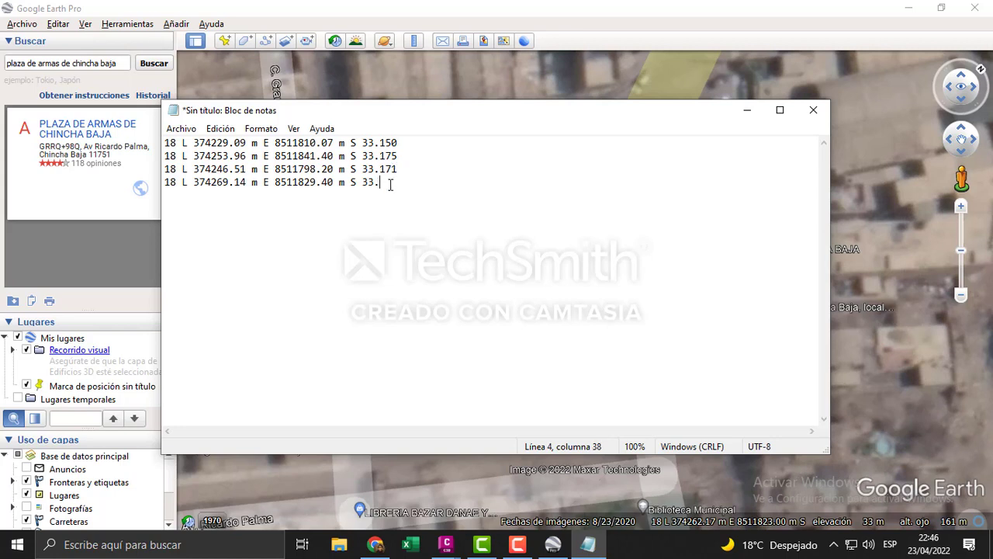
text(173)
key(BackSpace)
key(BackSpace)
text(95)
drag(613, 112, 688, 133)
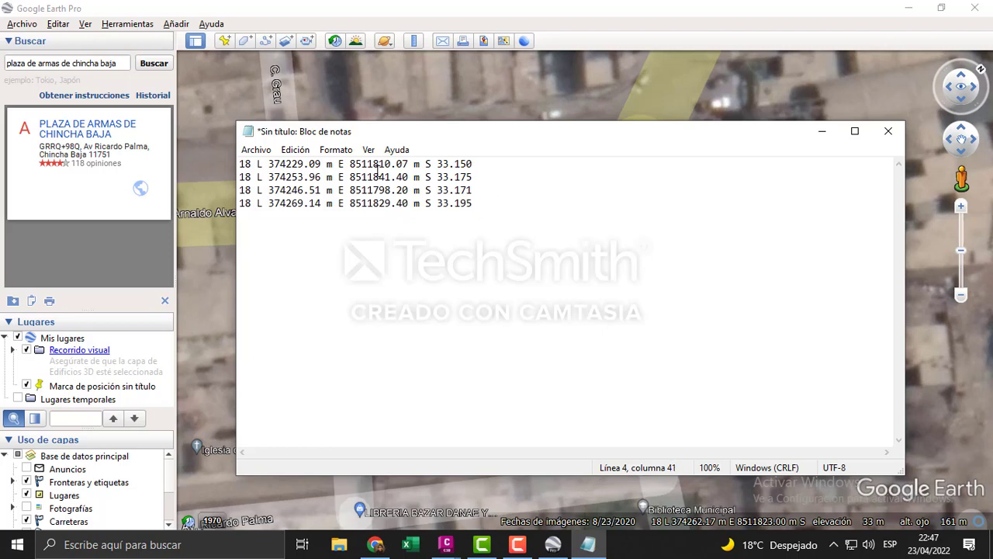
click(269, 165)
drag(268, 164, 233, 170)
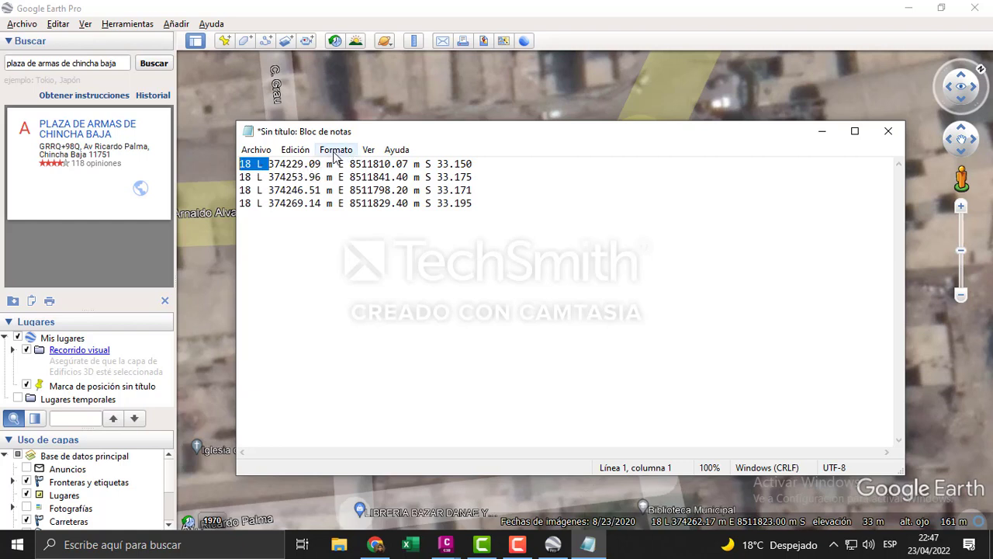
click(339, 277)
click(488, 203)
click(458, 234)
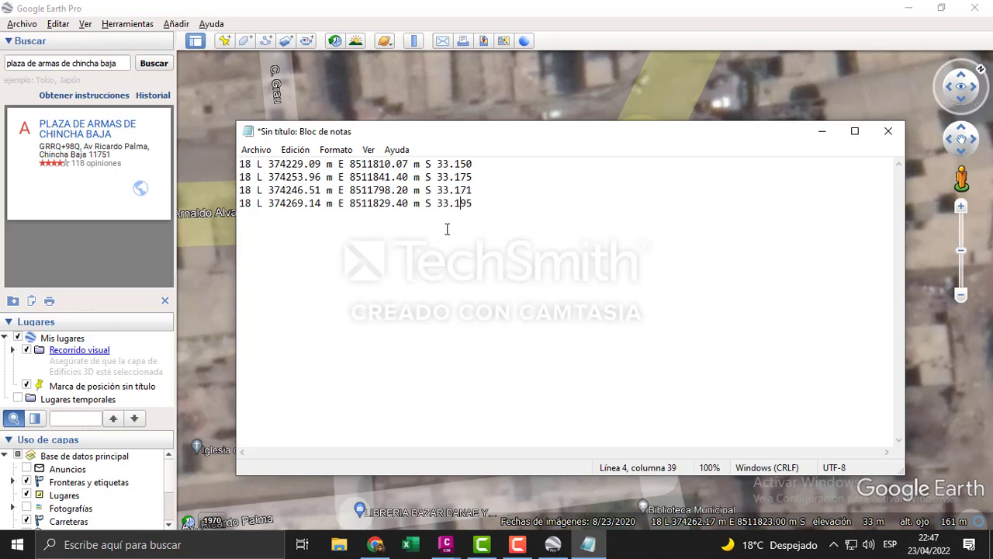
click(499, 204)
Step: Remove the "18 L " prefix from every coordinate line by replacing all its occurrences with nothing
drag(269, 164, 240, 164)
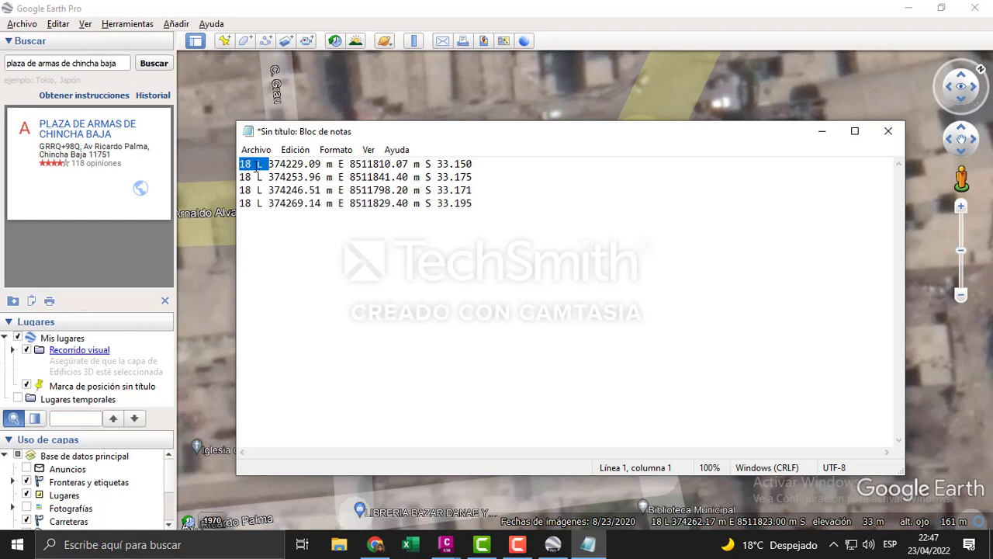
click(330, 152)
mouse_move(297, 154)
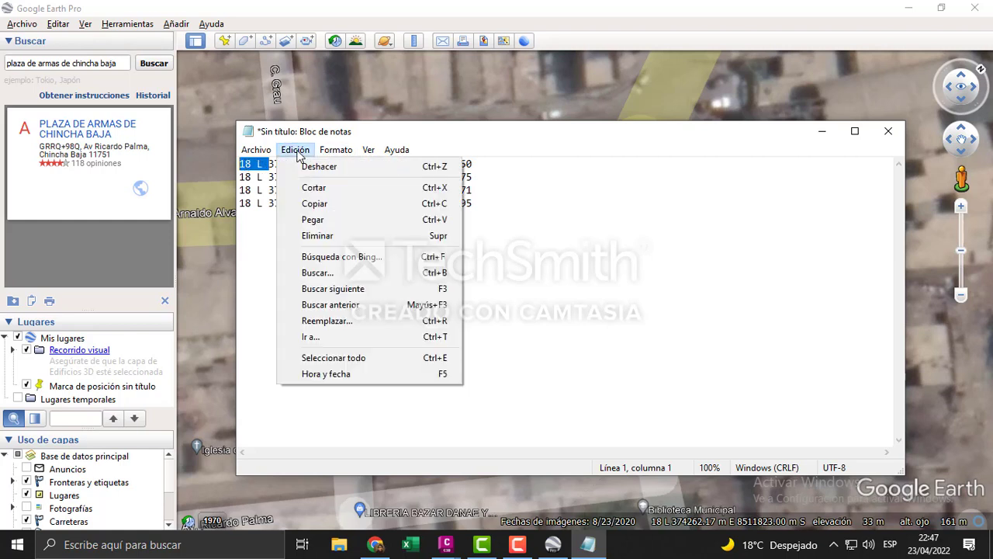
click(329, 320)
click(377, 248)
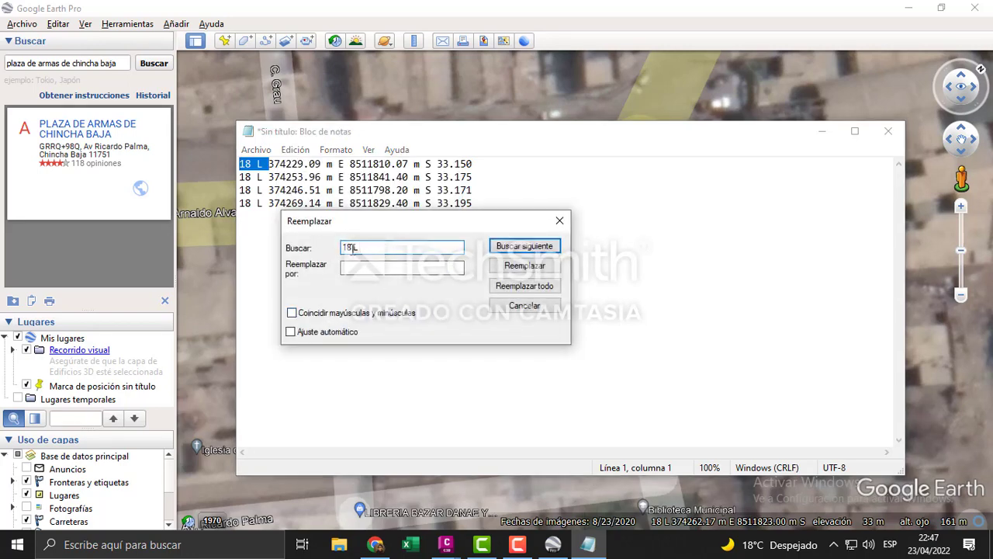
click(356, 267)
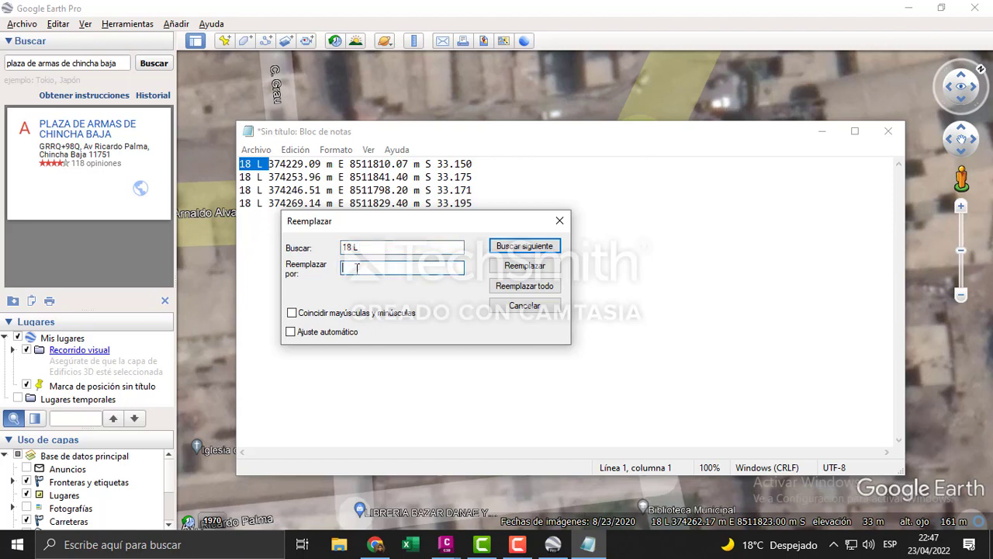
click(525, 285)
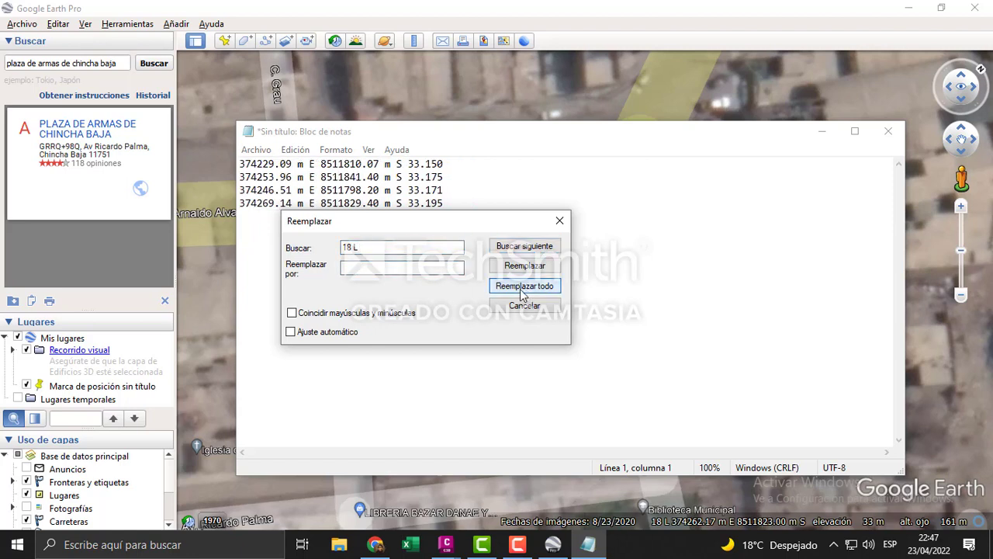
Step: Replace every " m E " between the easting and northing values with a comma
click(559, 220)
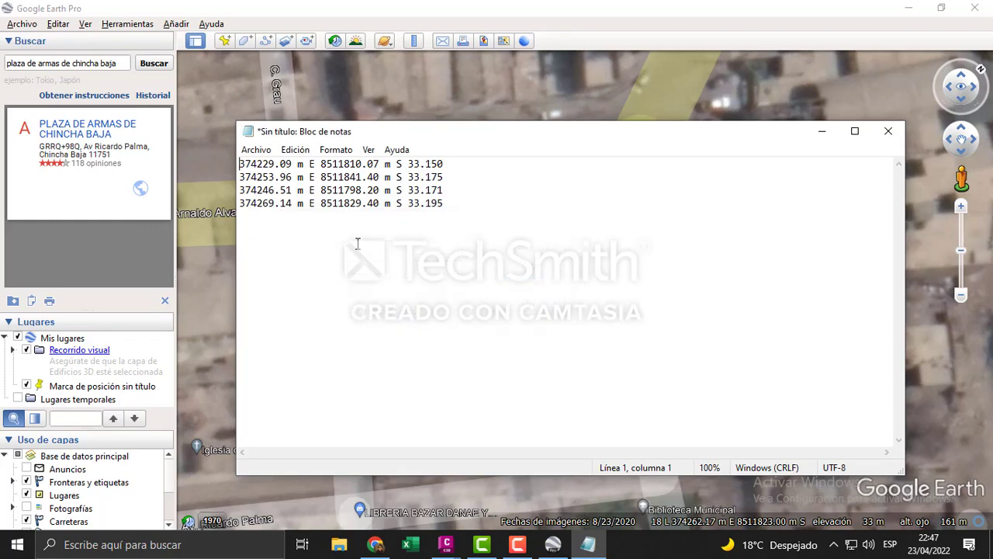
drag(321, 164, 292, 164)
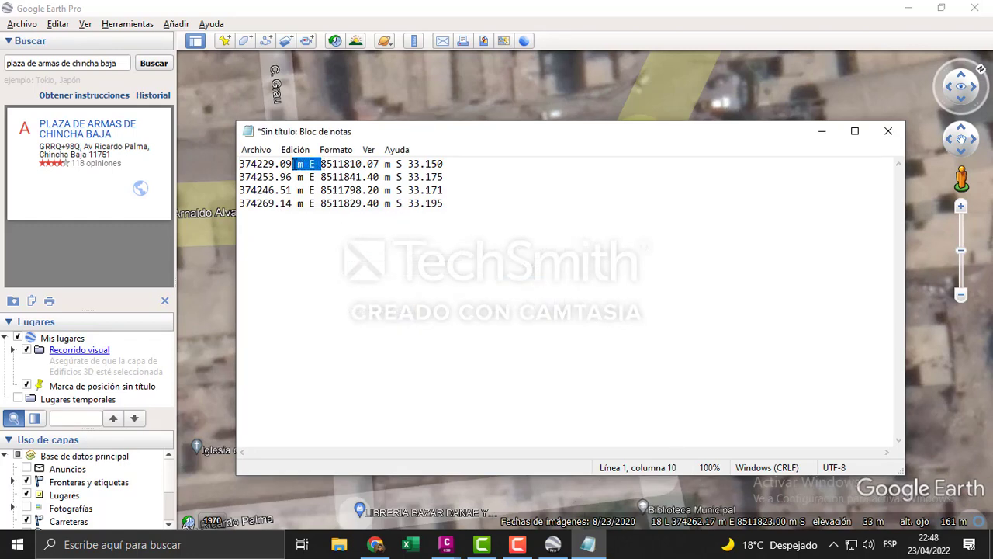
click(294, 150)
click(327, 320)
click(403, 268)
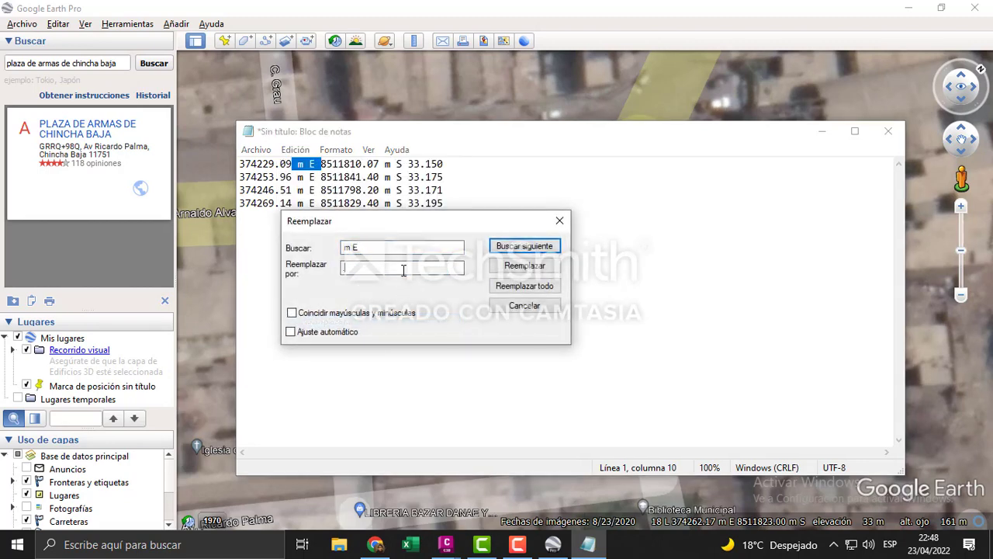
text(,)
click(524, 286)
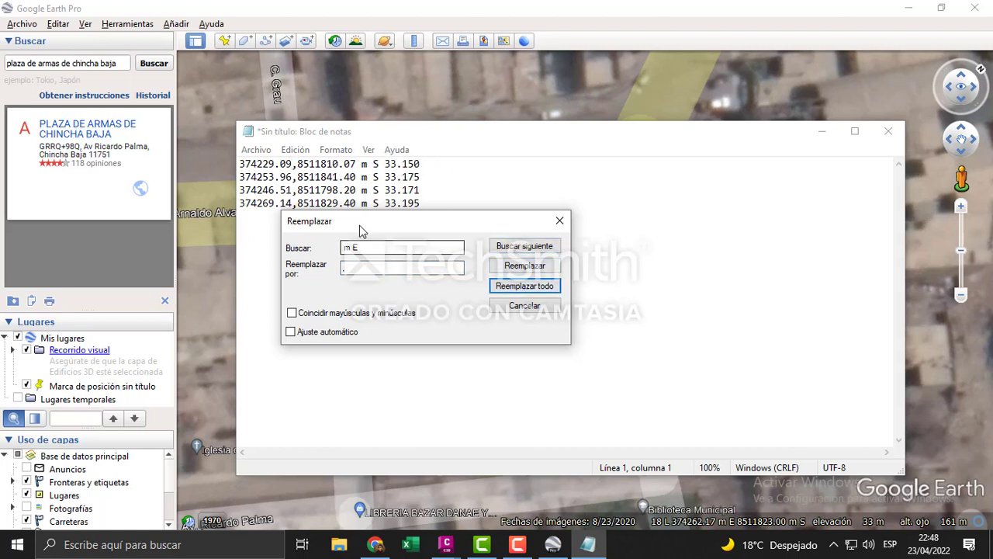
click(560, 220)
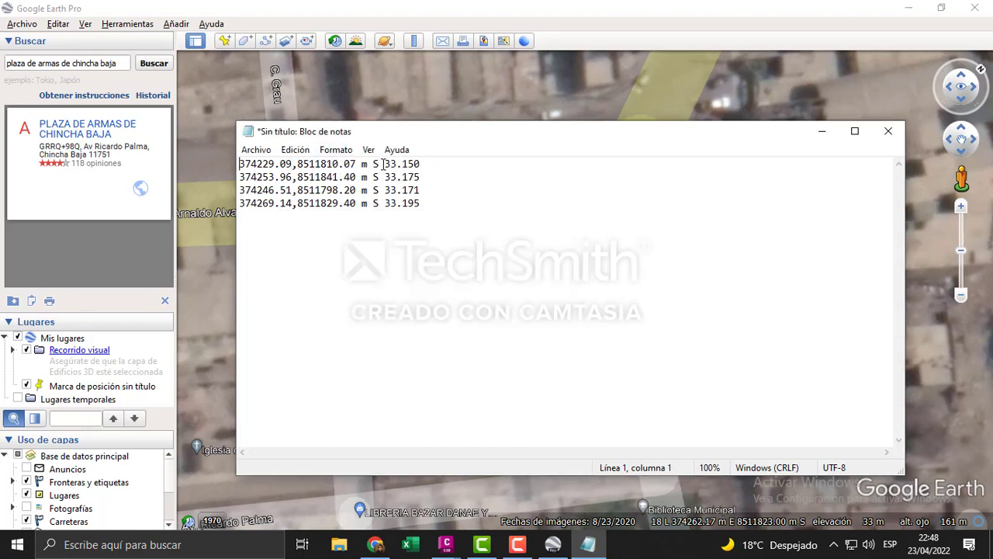
Step: Replace every " m S " between the northing and elevation values with a comma
drag(386, 166, 358, 168)
click(308, 152)
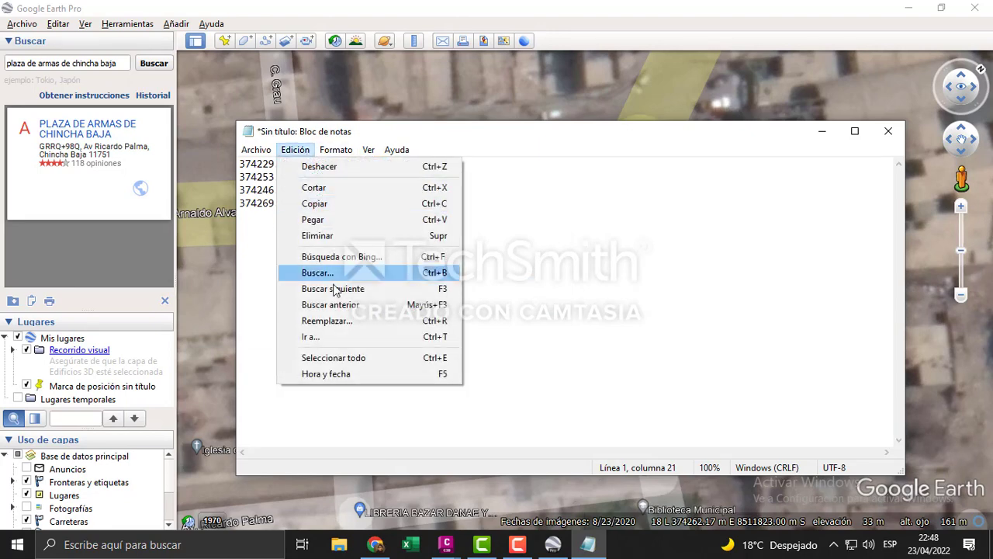
click(332, 325)
key(Tab)
text(,)
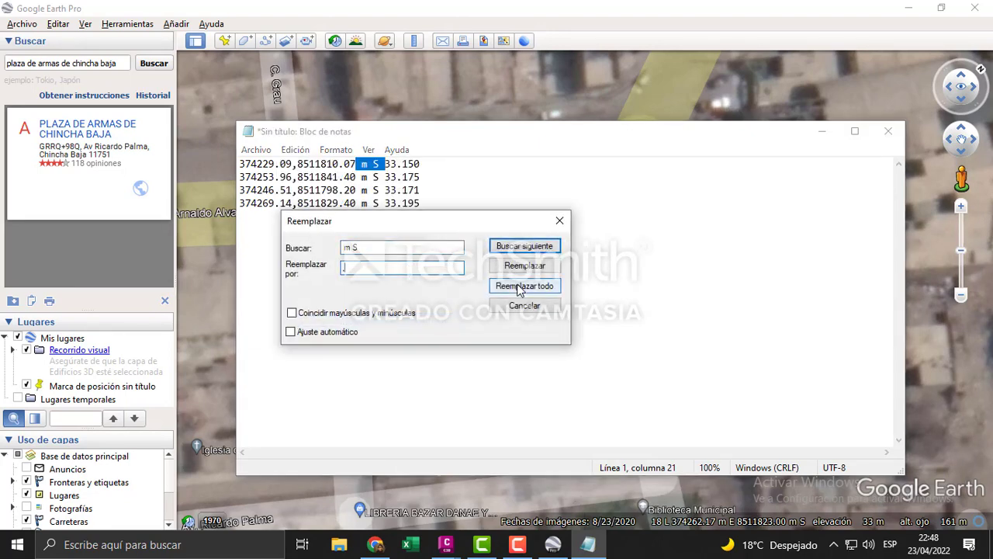
click(518, 287)
click(559, 221)
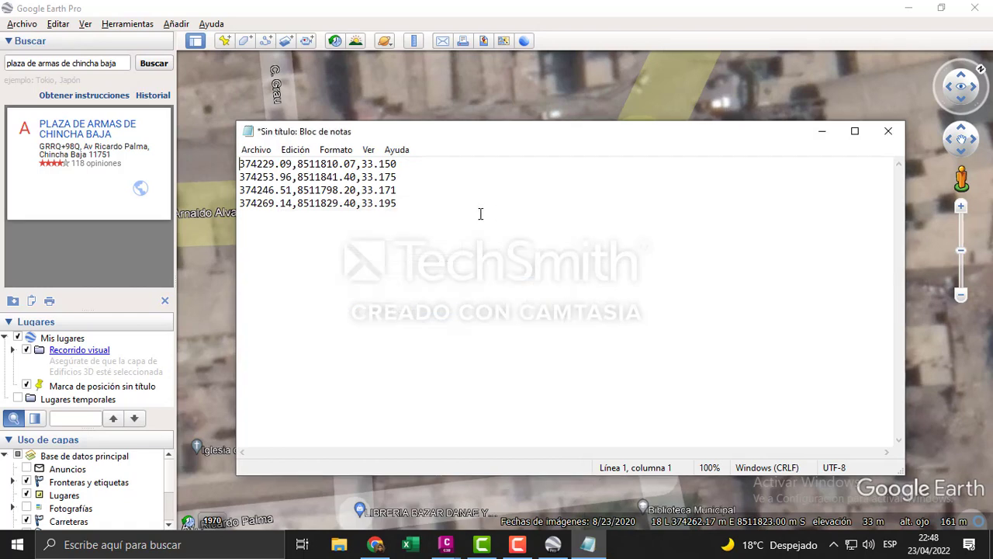
Step: Save the coordinate list as a text file named GOOGLE EARTH in the Descargas folder and close it
drag(419, 204, 239, 164)
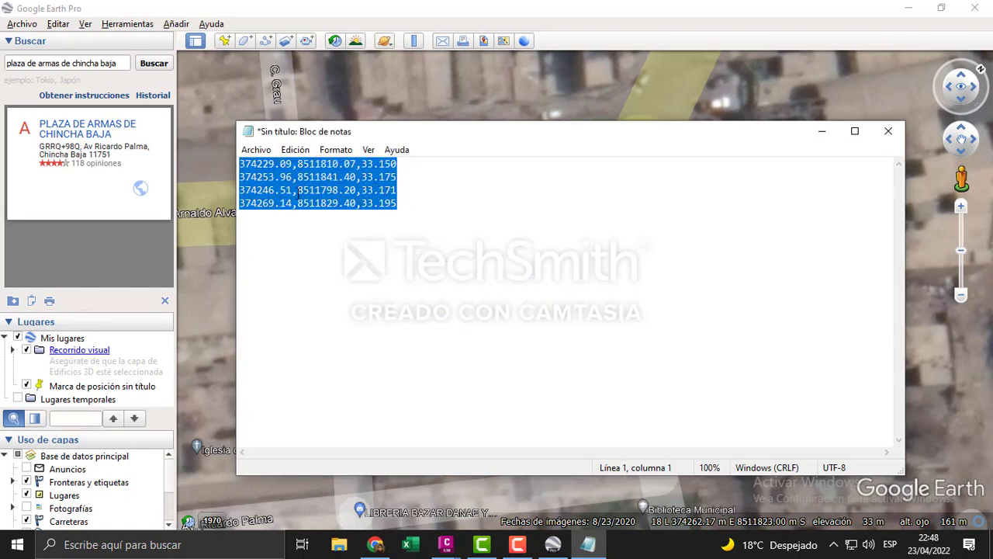
click(256, 150)
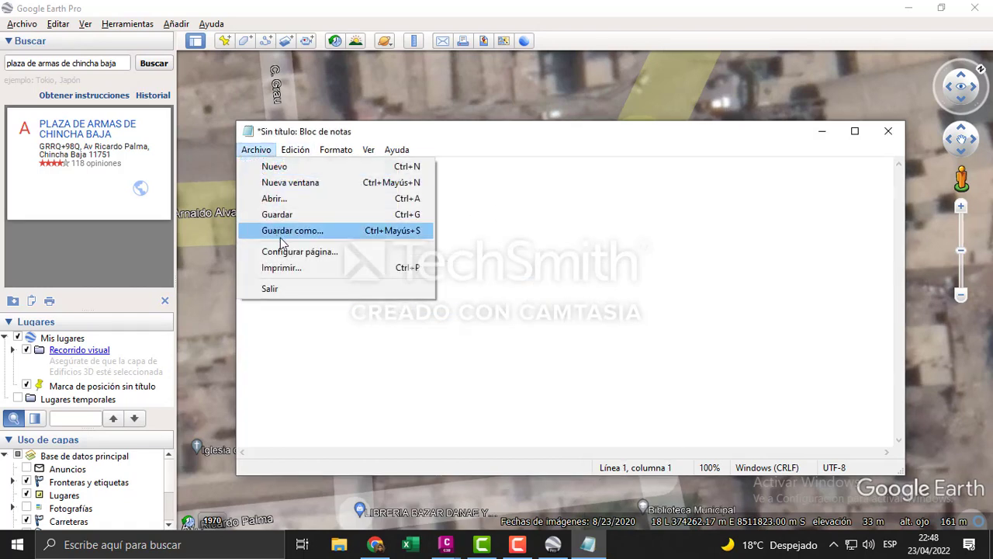
click(312, 230)
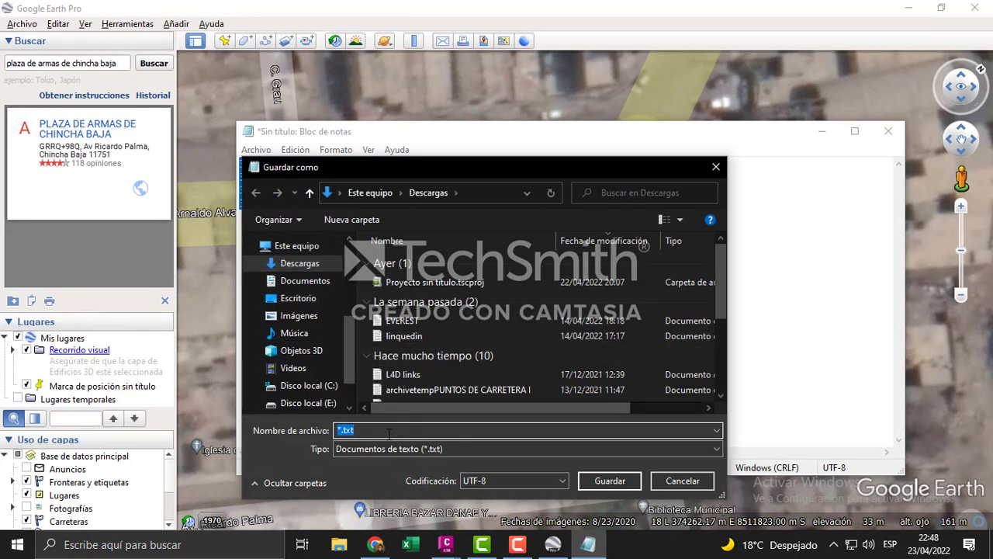
text(-goog)
key(BackSpace)
key(BackSpace)
key(BackSpace)
key(BackSpace)
key(BackSpace)
key(BackSpace)
key(BackSpace)
text(GOOGLE EARTH)
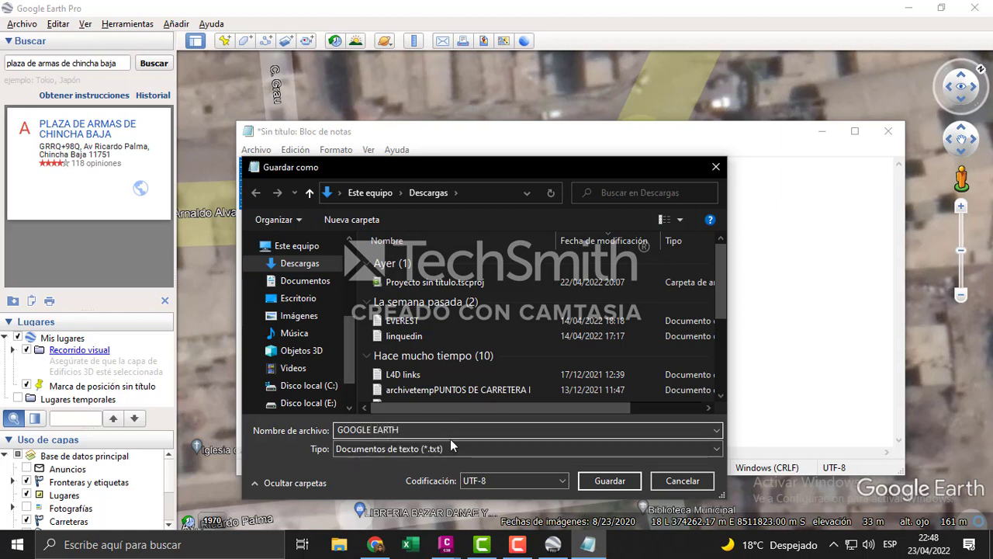
click(605, 479)
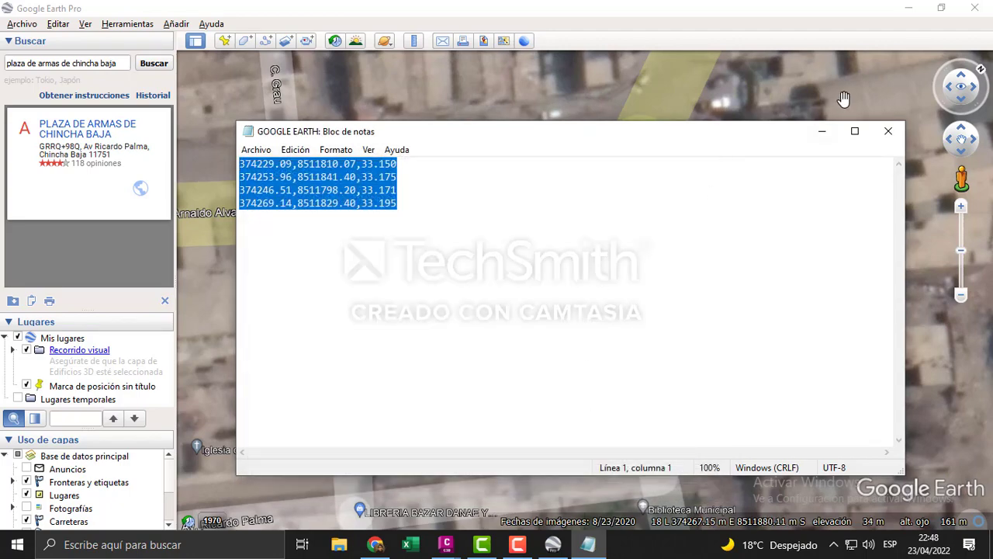
click(888, 131)
Step: Minimize Google Earth and switch to Drawing1 in Civil 3D
click(911, 9)
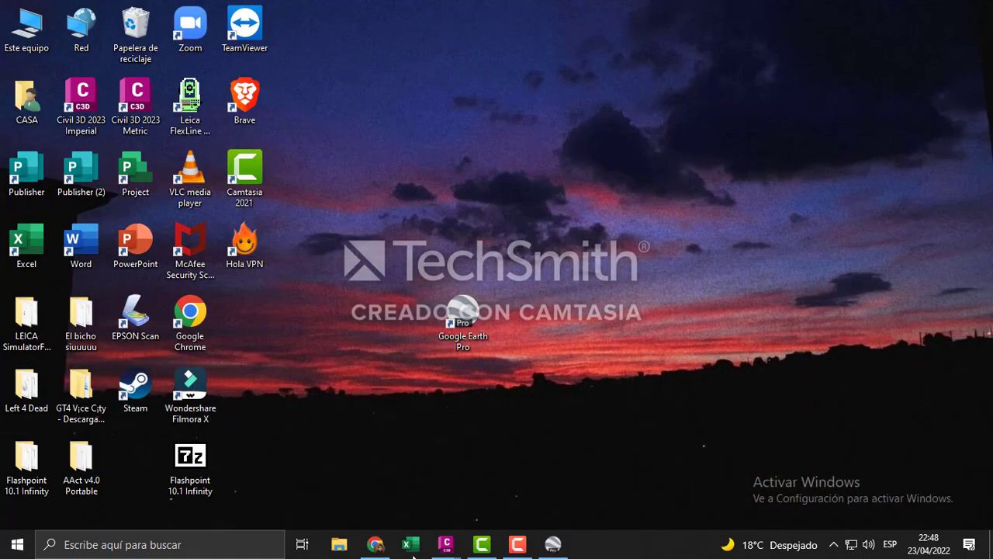
drag(299, 387, 136, 462)
mouse_move(450, 553)
click(420, 456)
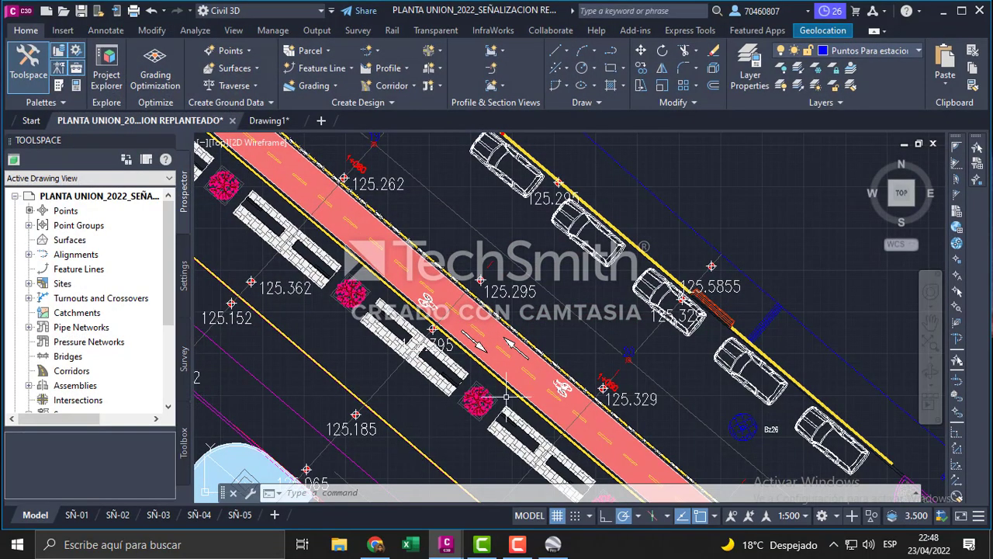
click(280, 121)
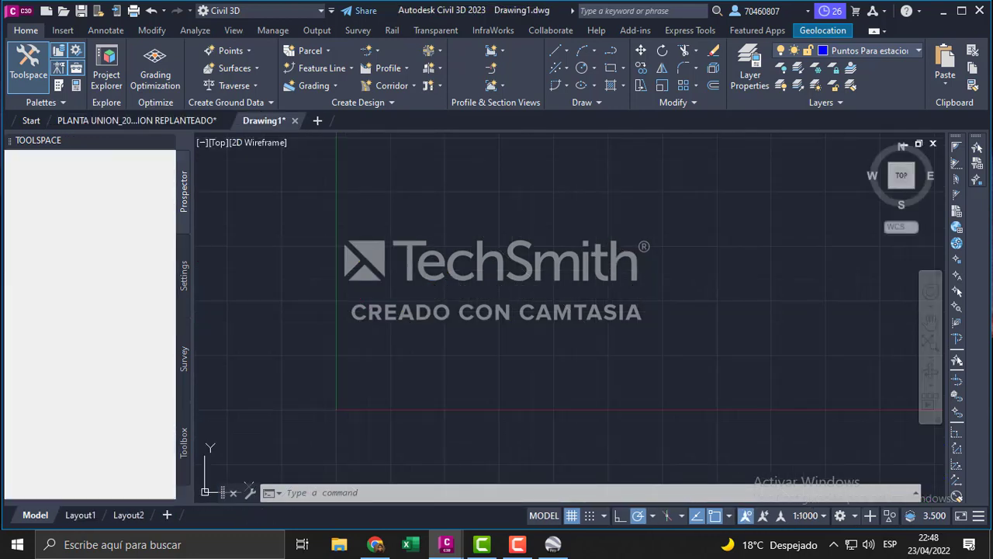
middle_drag(554, 292, 504, 275)
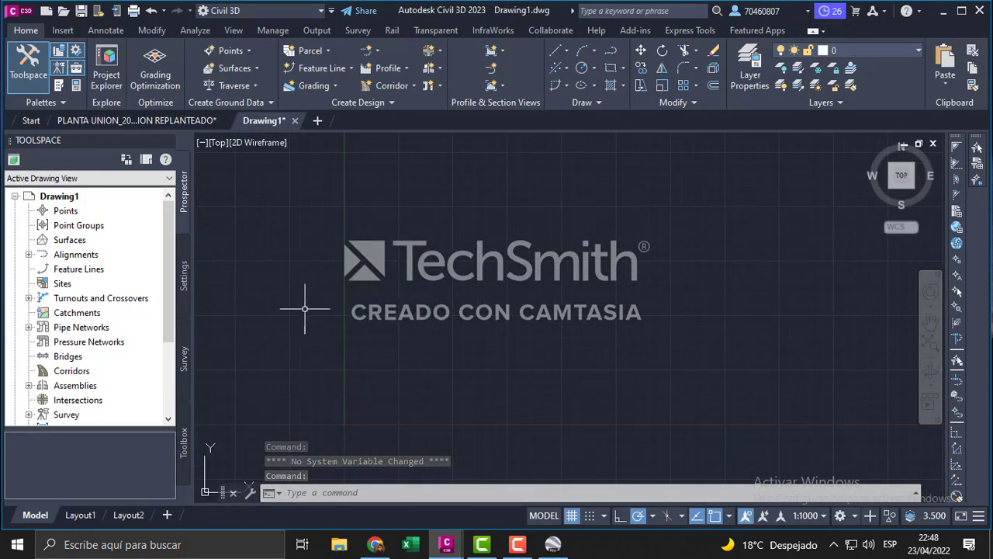
middle_drag(471, 346, 464, 337)
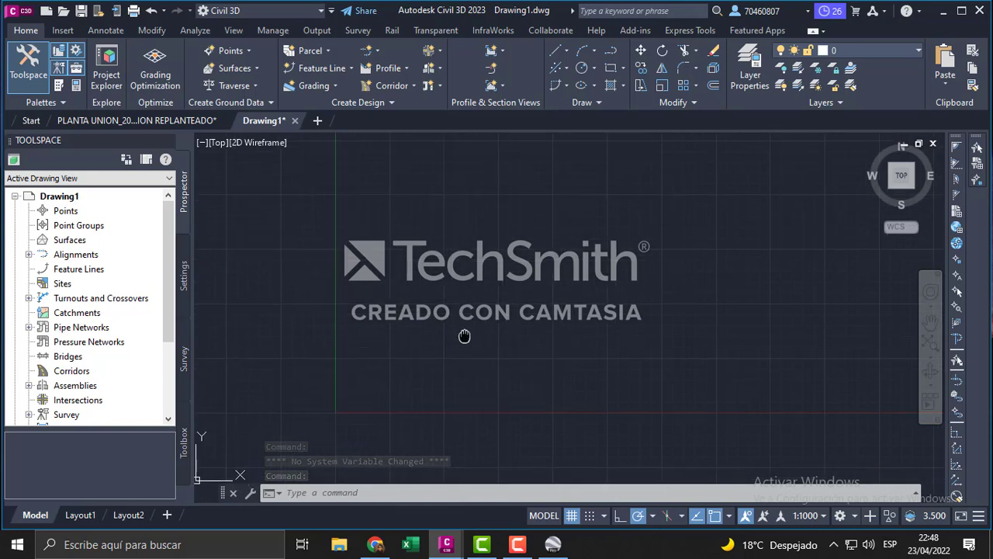
Step: Set Drawing1's zone to the UTM, WGS84 Datum category and the coordinate system "UTM-WGS 1984 datum, Zone 18 South, Meter; Cent. Meridian 75d W"
click(184, 277)
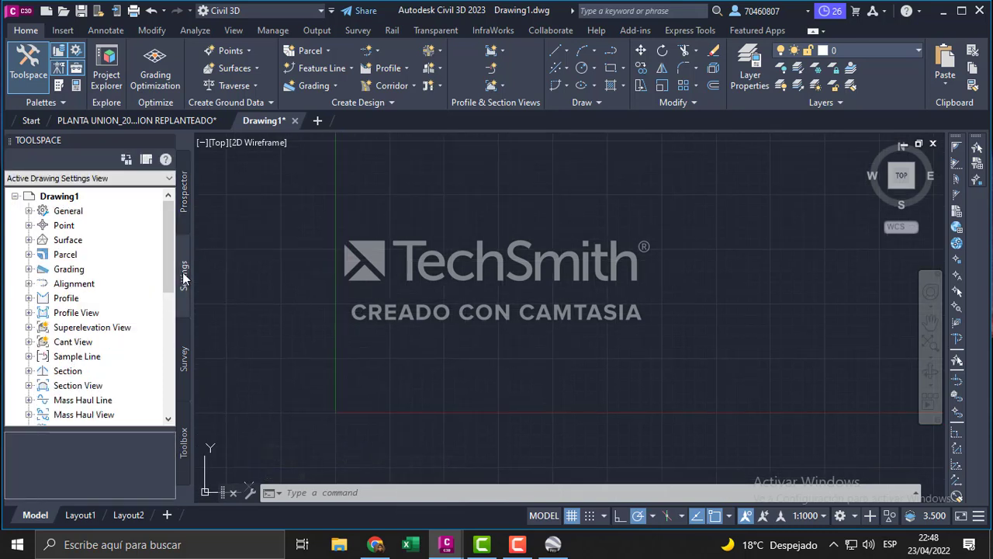
right_click(103, 199)
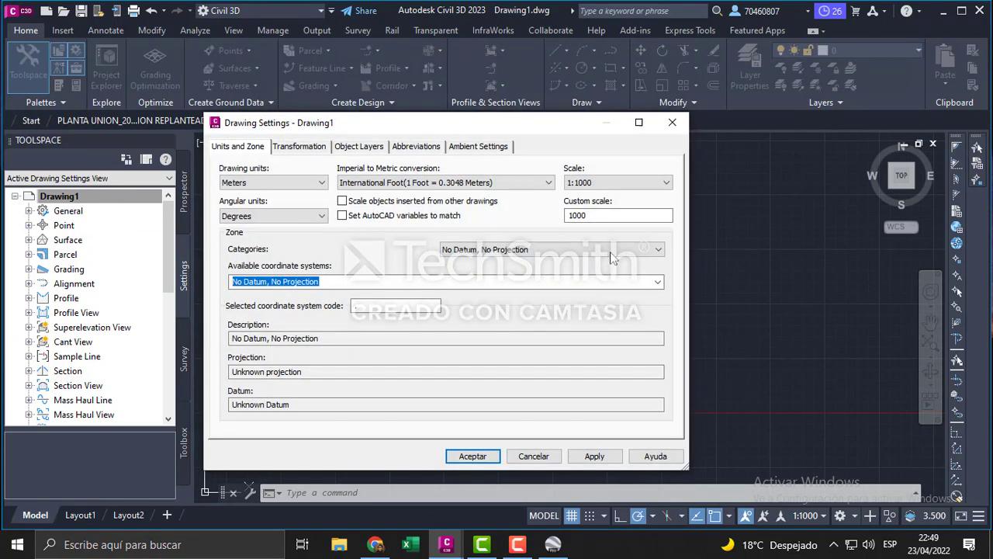
click(658, 248)
click(655, 289)
click(656, 249)
drag(659, 277, 653, 527)
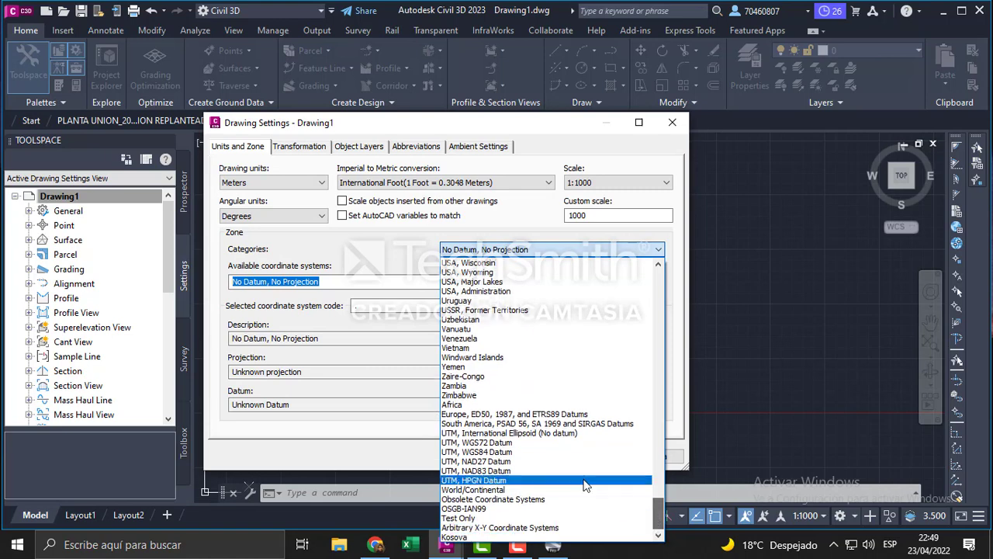
click(504, 455)
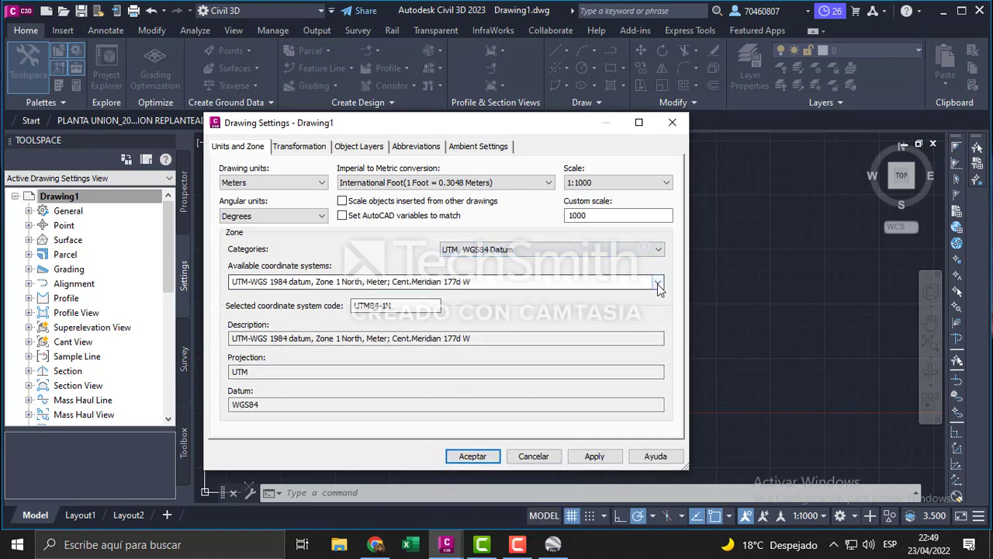
click(657, 281)
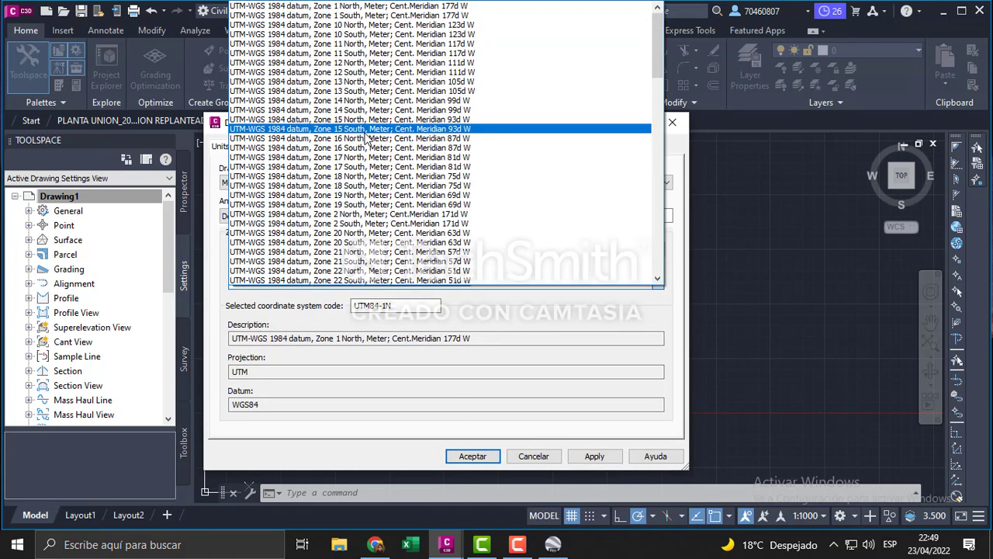
click(355, 188)
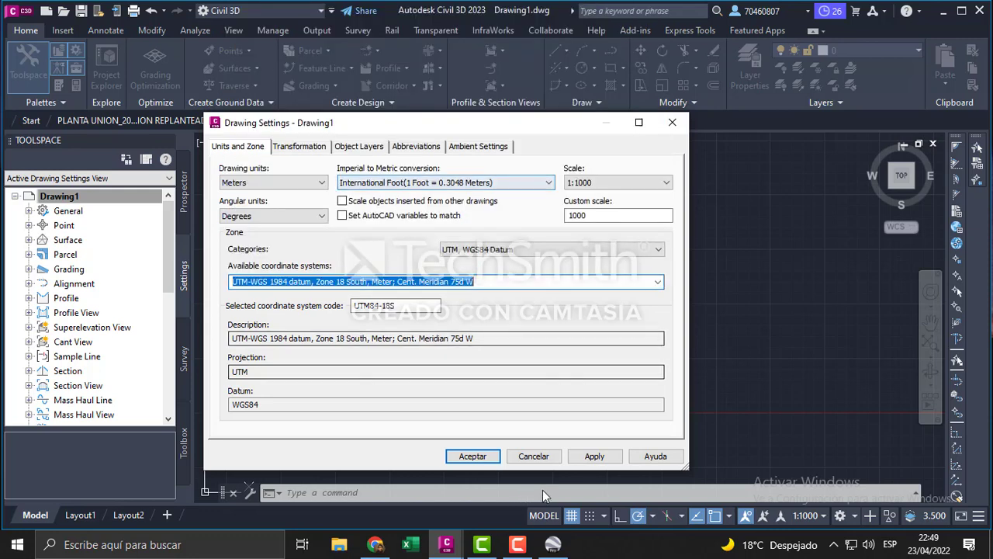
click(594, 455)
click(465, 456)
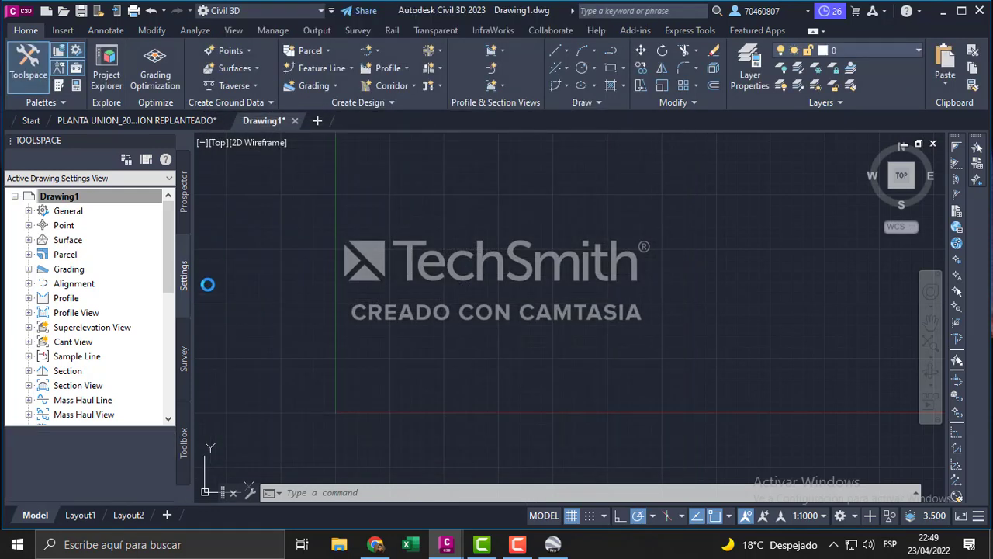
Step: Start Import Points from the point creation tools and open the selection of its source file
click(185, 211)
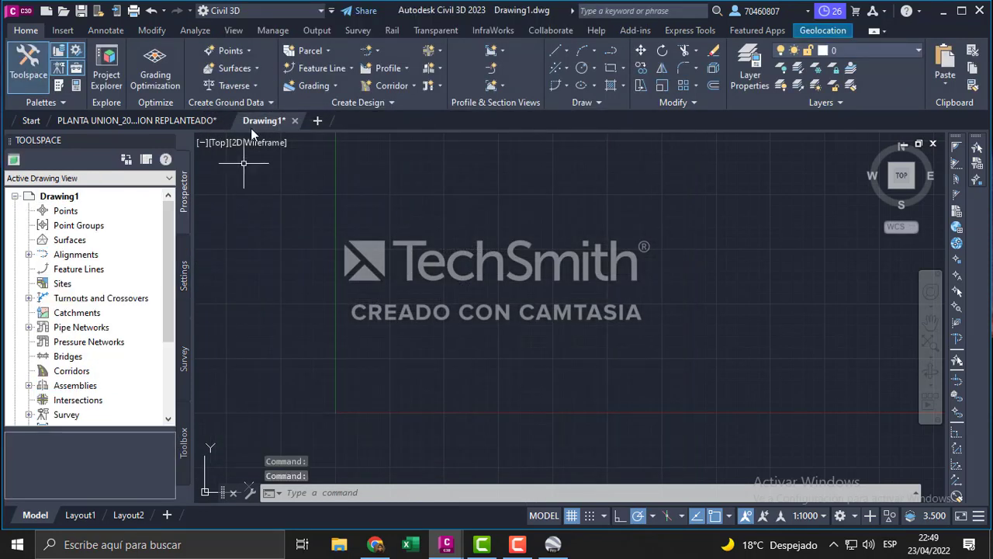
click(240, 50)
click(280, 68)
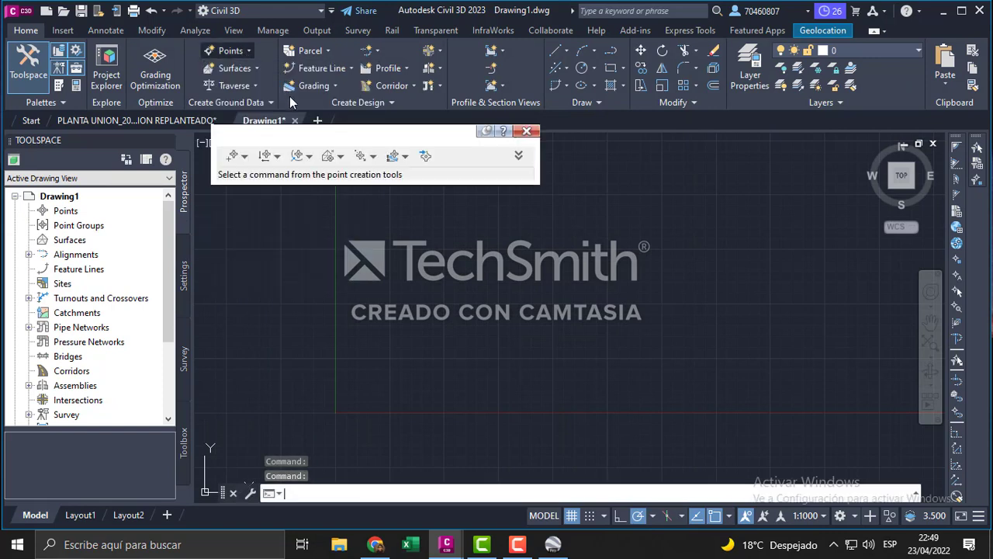
drag(428, 150, 423, 243)
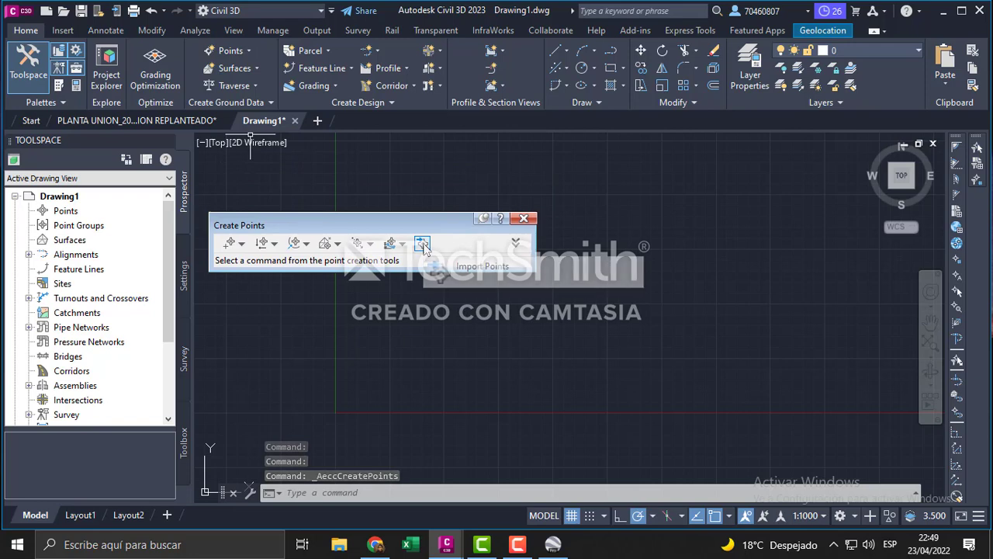
click(422, 243)
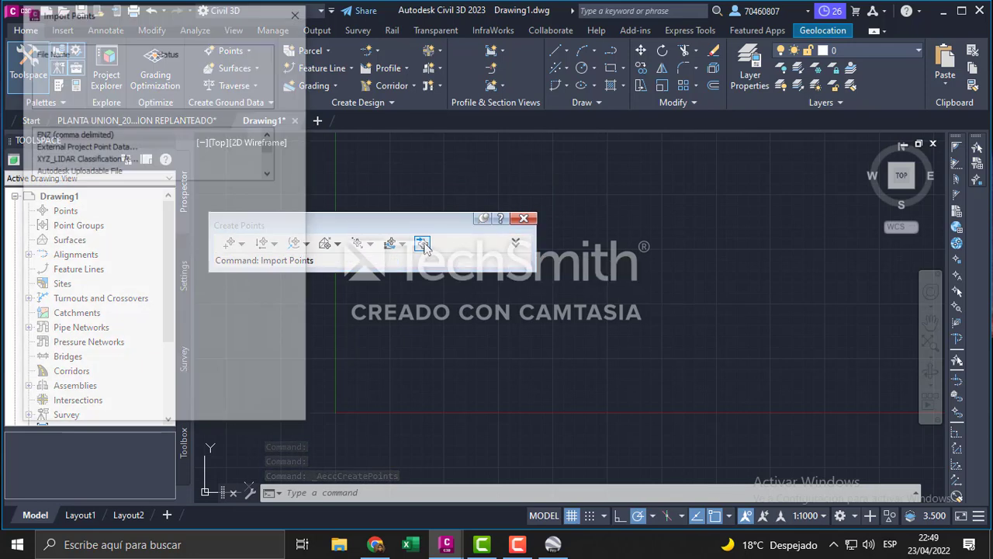
click(292, 49)
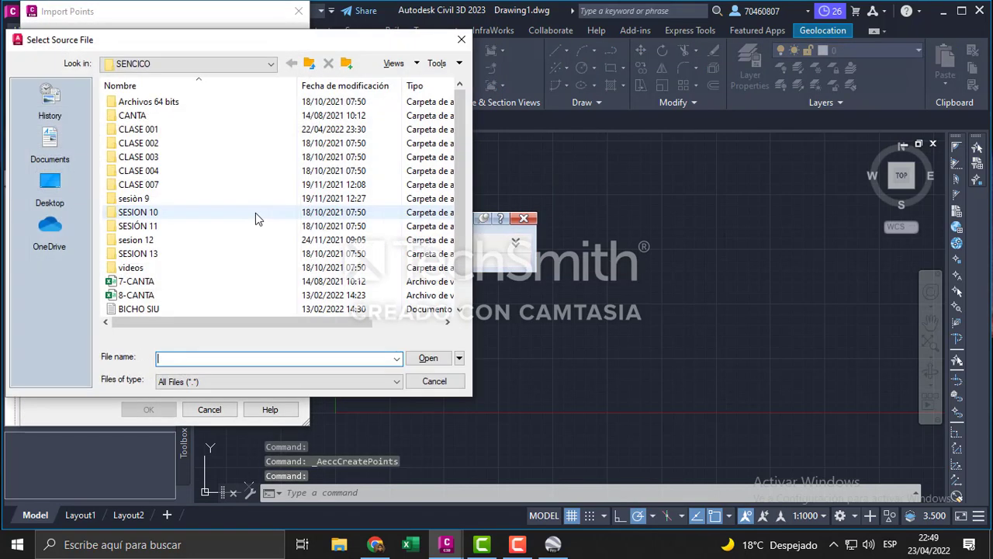
Step: Load the GOOGLE EARTH text file from the Descargas folder as the source file for the point import
click(50, 144)
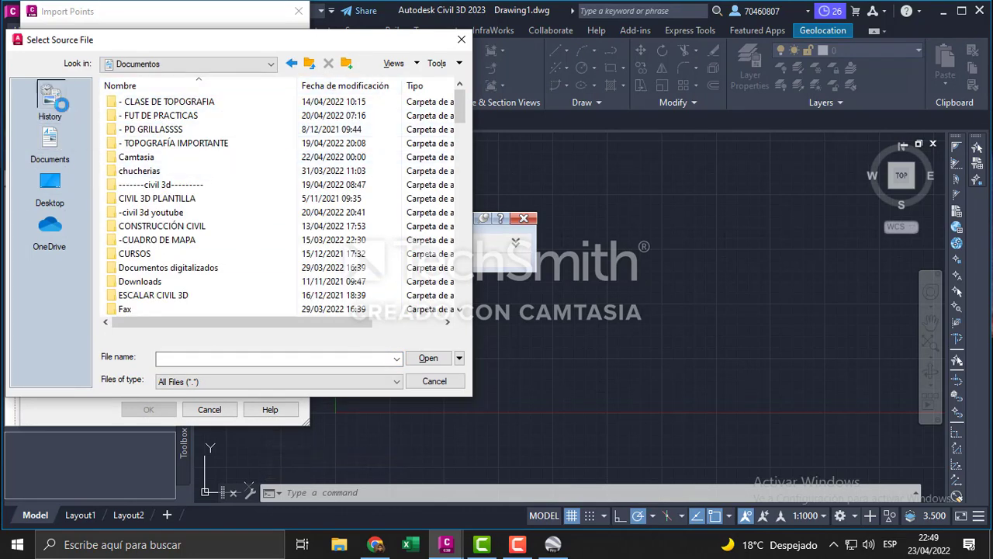
click(52, 107)
click(68, 185)
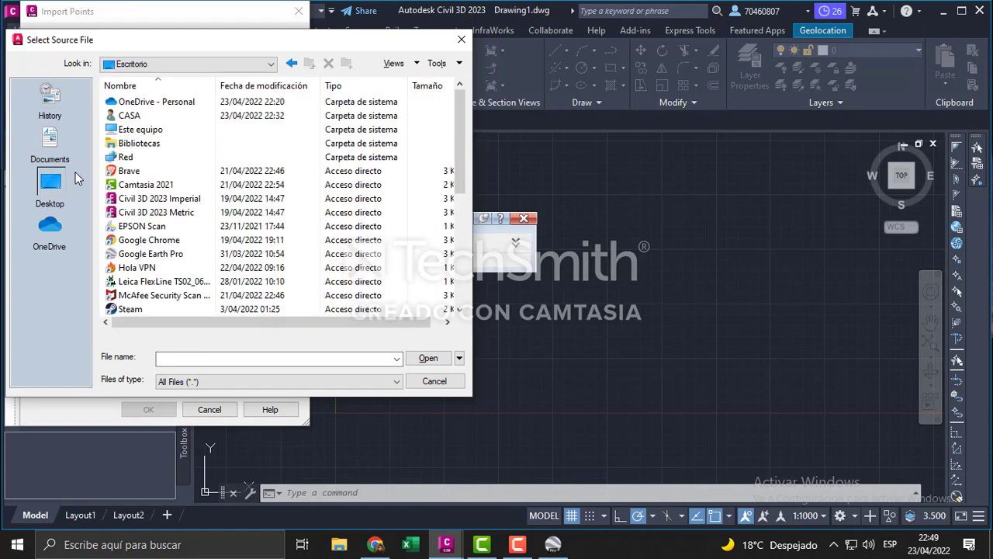
scroll(143, 179, down, 2)
scroll(143, 180, down, 4)
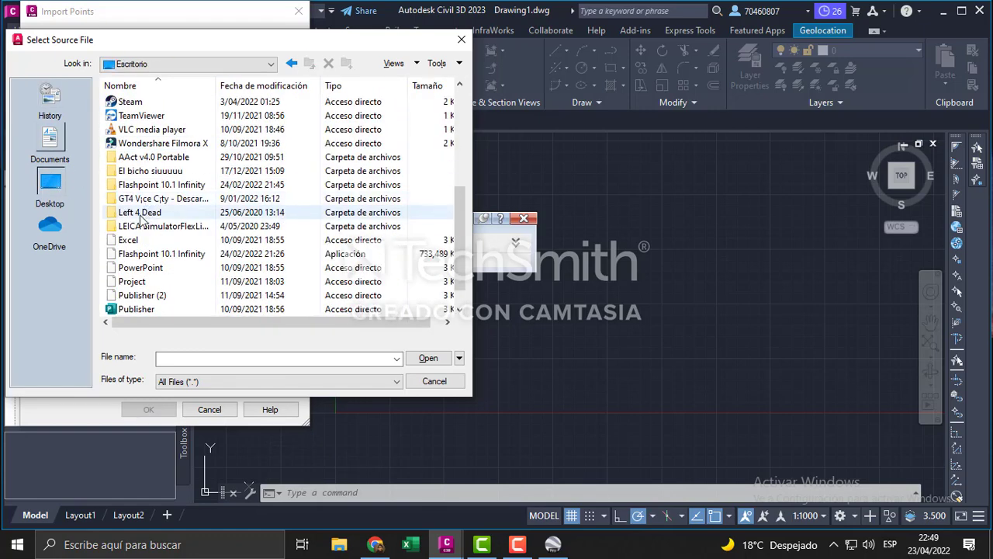
click(51, 152)
click(50, 228)
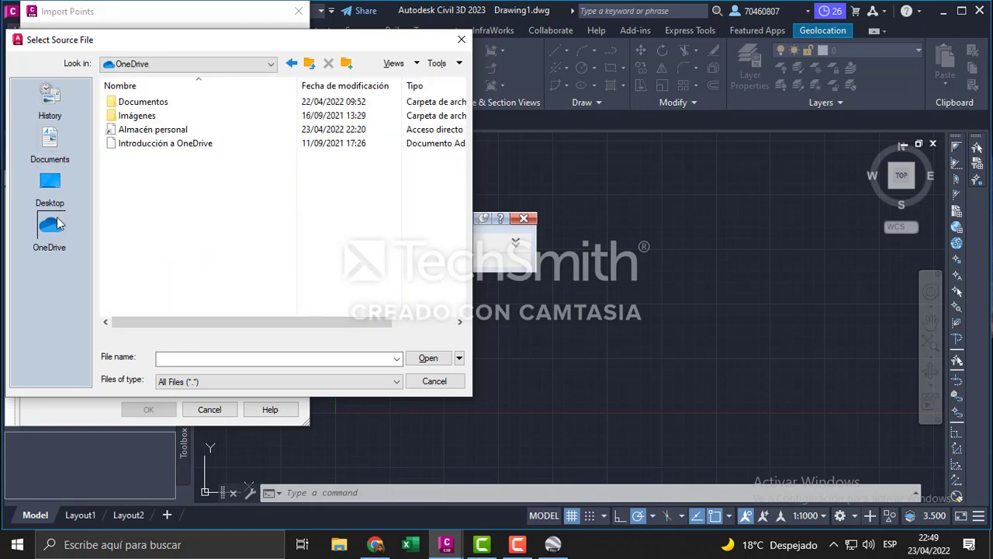
click(49, 140)
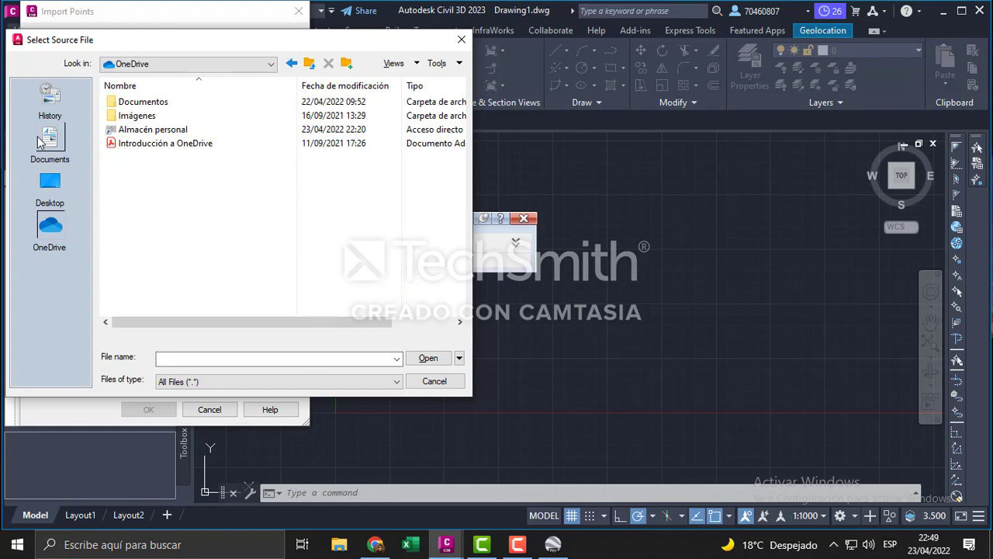
click(309, 63)
double_click(144, 116)
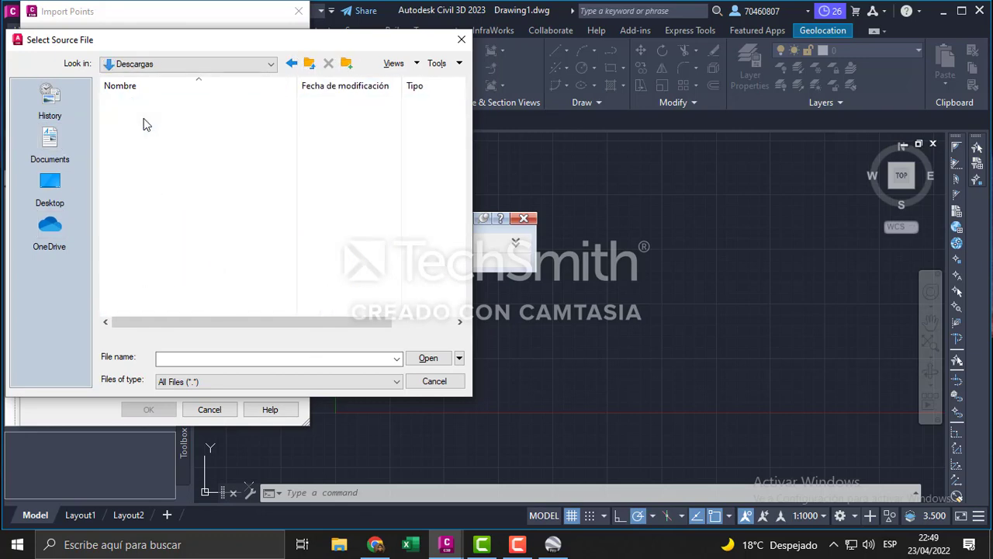
click(164, 161)
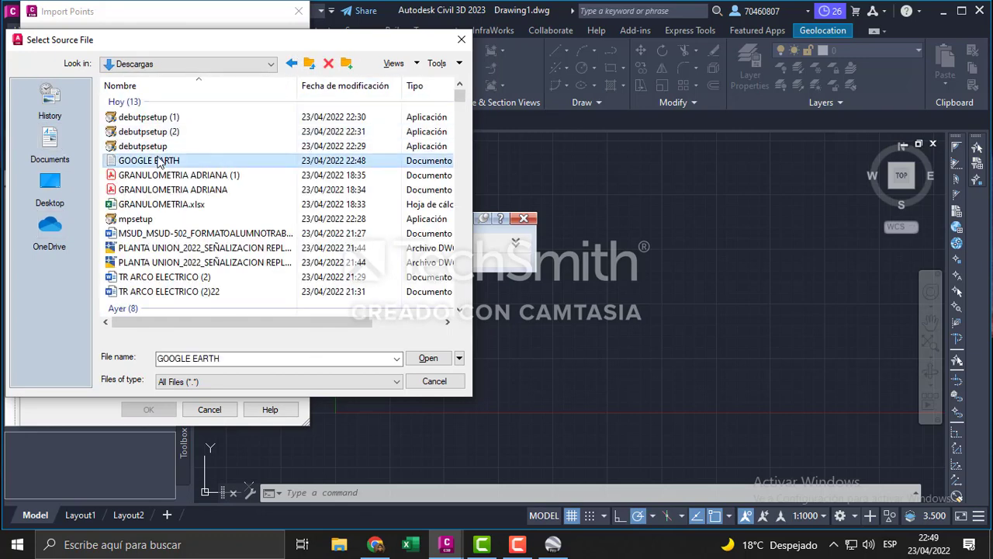
click(427, 358)
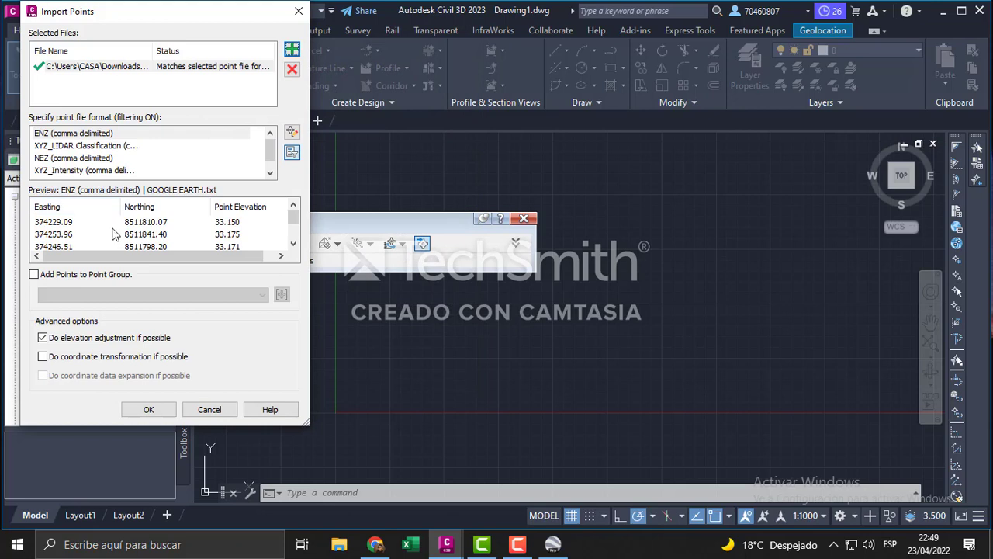
Step: Add the points to a new point group named -PD PARCELAS and run the import
click(45, 277)
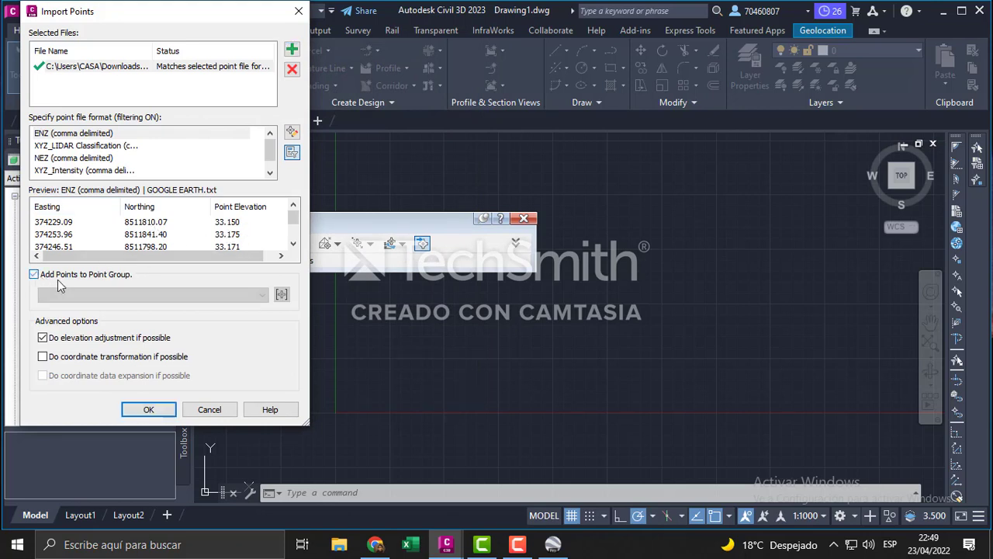
click(280, 294)
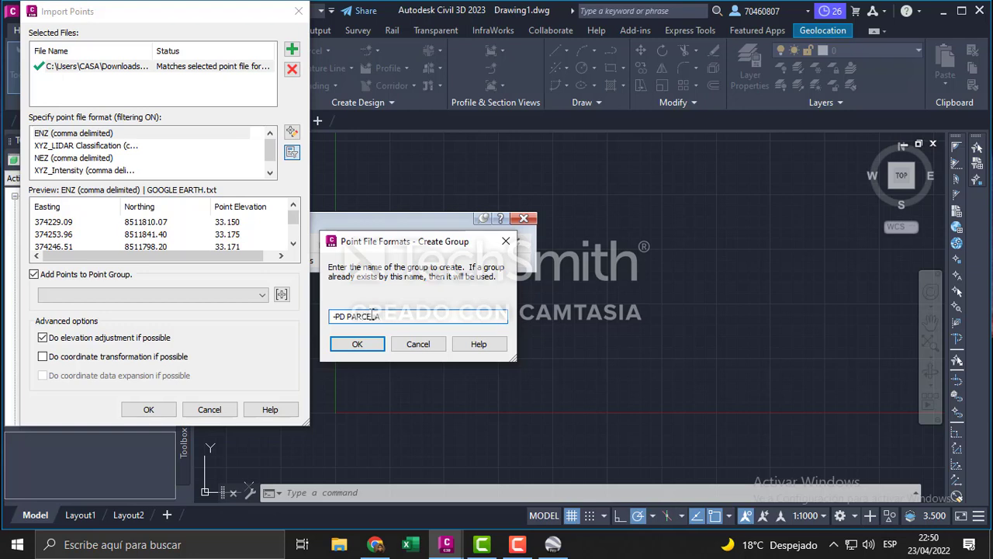
click(377, 346)
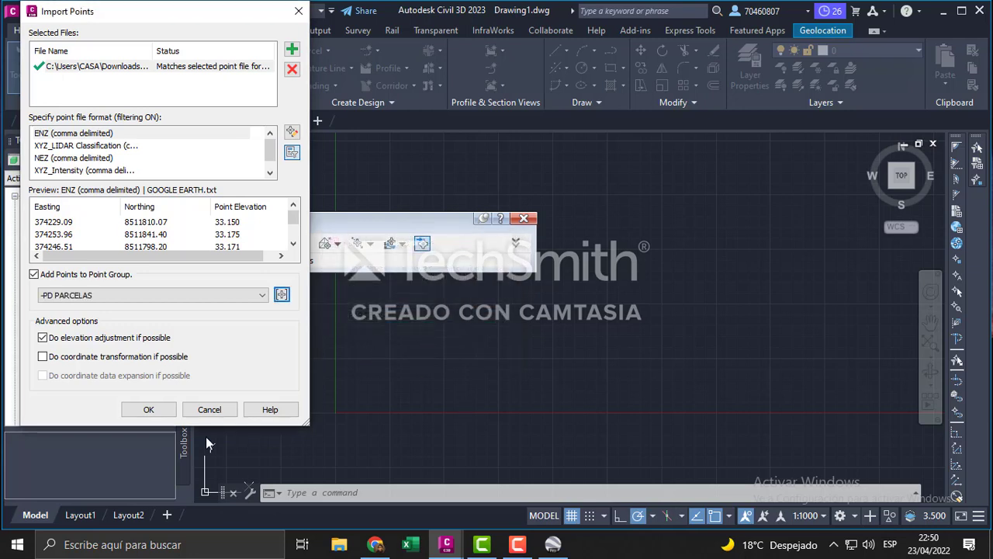
click(149, 409)
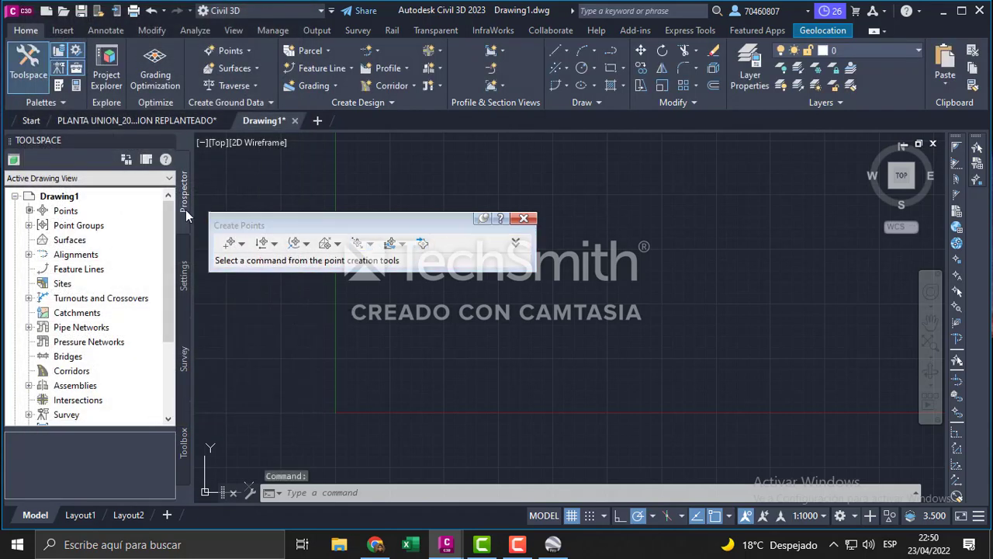
Step: Zoom to point 1 of the -PD PARCELAS group, close the point creation tools and frame the four imported points
double_click(42, 225)
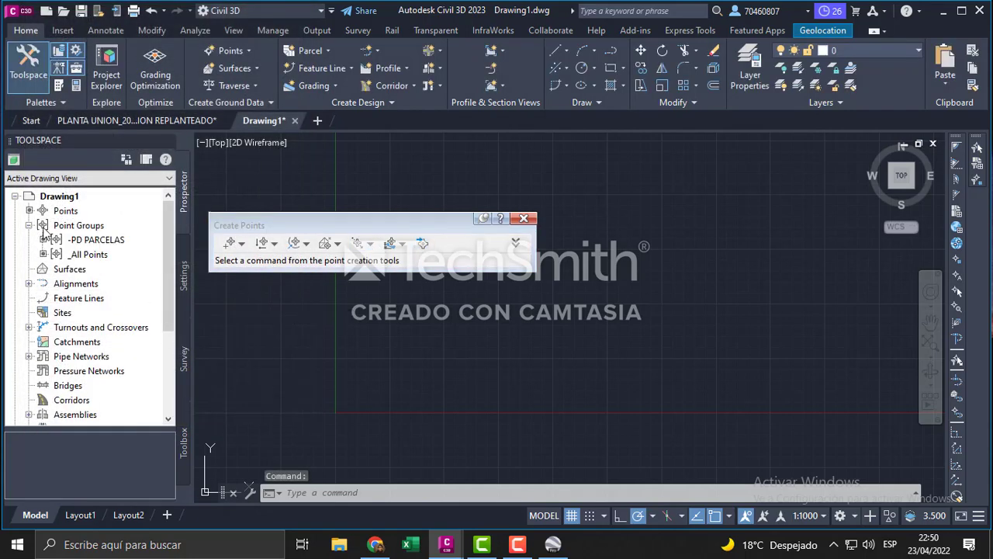
right_click(103, 240)
click(62, 457)
right_click(61, 457)
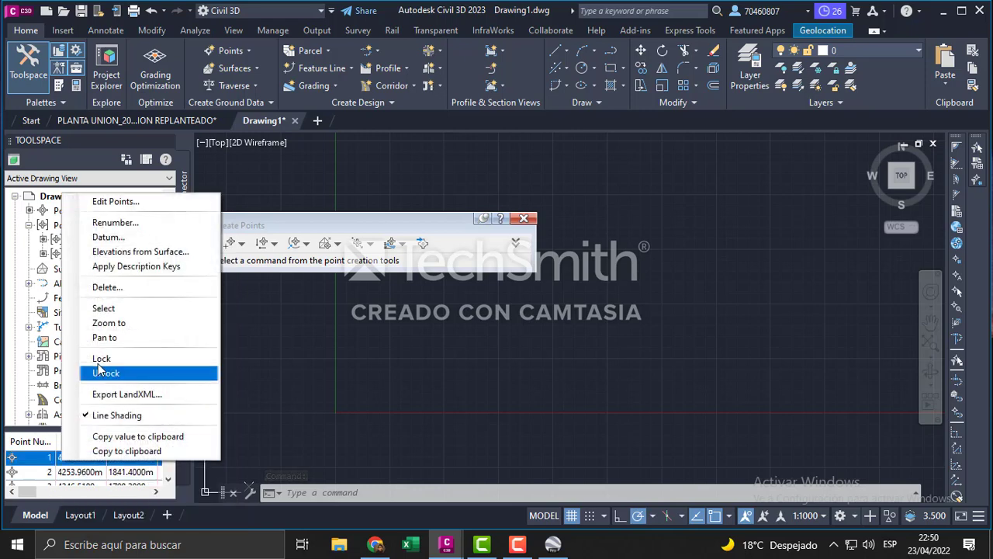
click(113, 321)
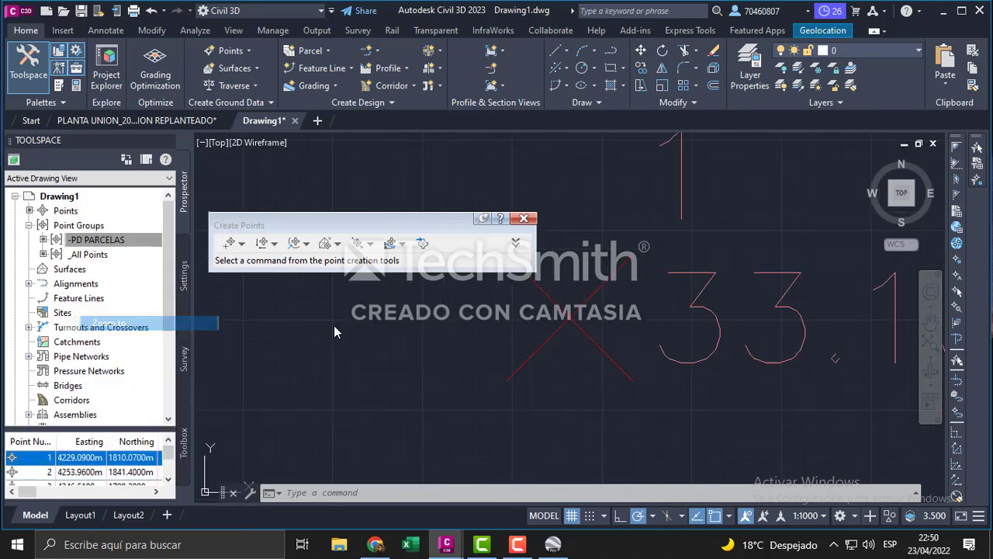
click(524, 218)
scroll(476, 332, down, 8)
middle_drag(570, 315, 492, 350)
scroll(458, 341, up, 2)
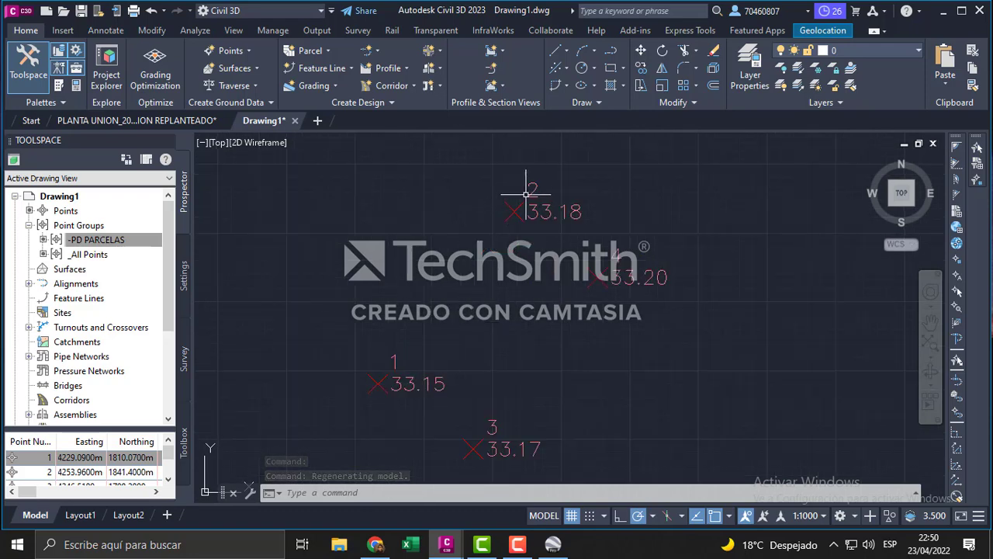
mouse_move(500, 460)
middle_down()
mouse_move(523, 397)
mouse_move(535, 418)
middle_up()
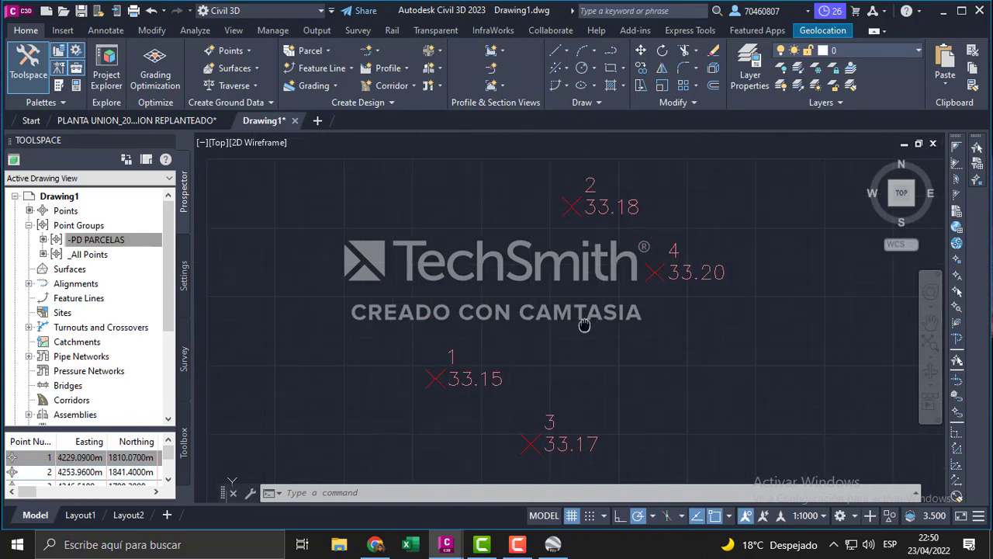
Step: Switch to Google Earth, rotate the plaza view to compare it with the imported points, and return to Drawing1 in Civil 3D
click(552, 544)
middle_drag(523, 277, 520, 269)
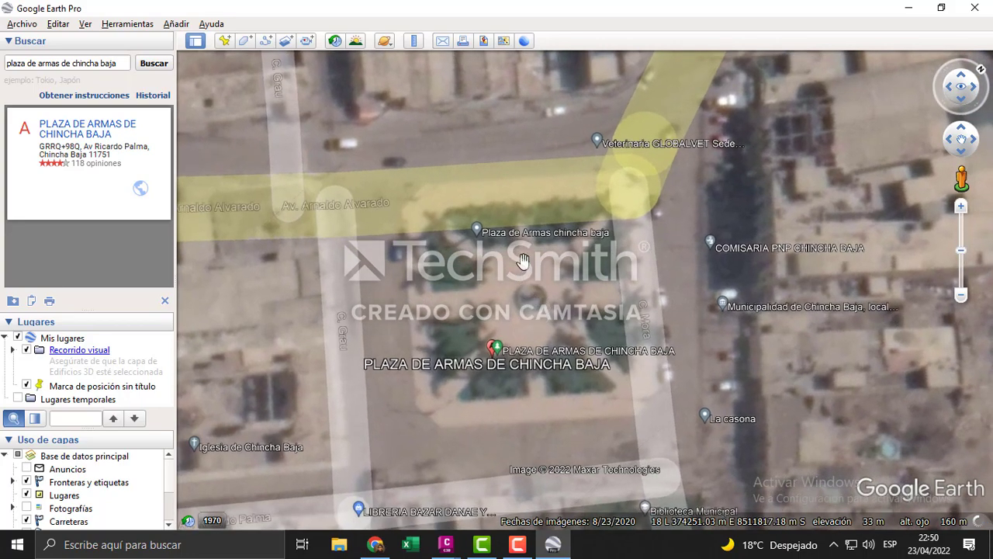
mouse_move(976, 61)
mouse_down()
mouse_move(982, 81)
mouse_move(972, 108)
mouse_up()
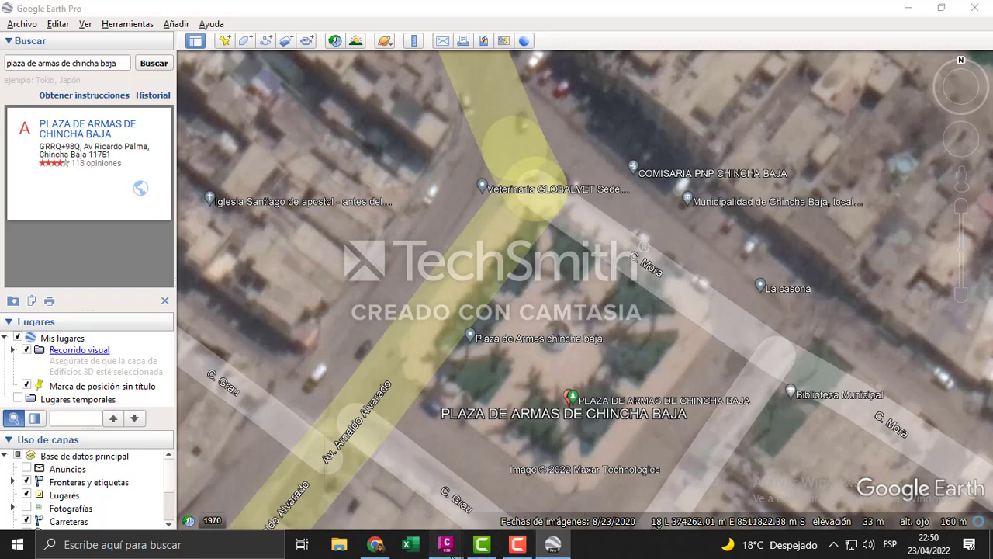
mouse_move(448, 543)
click(485, 474)
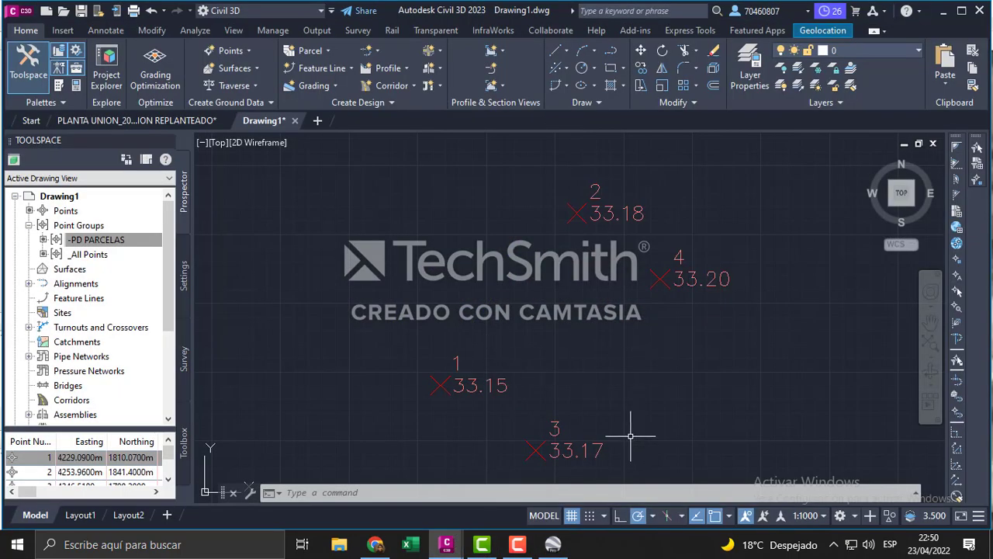
Step: Start a Tan-Tan (No Curves) parcel with the Parcel Creation Tools, using Site 1 as its site
scroll(629, 370, down, 1)
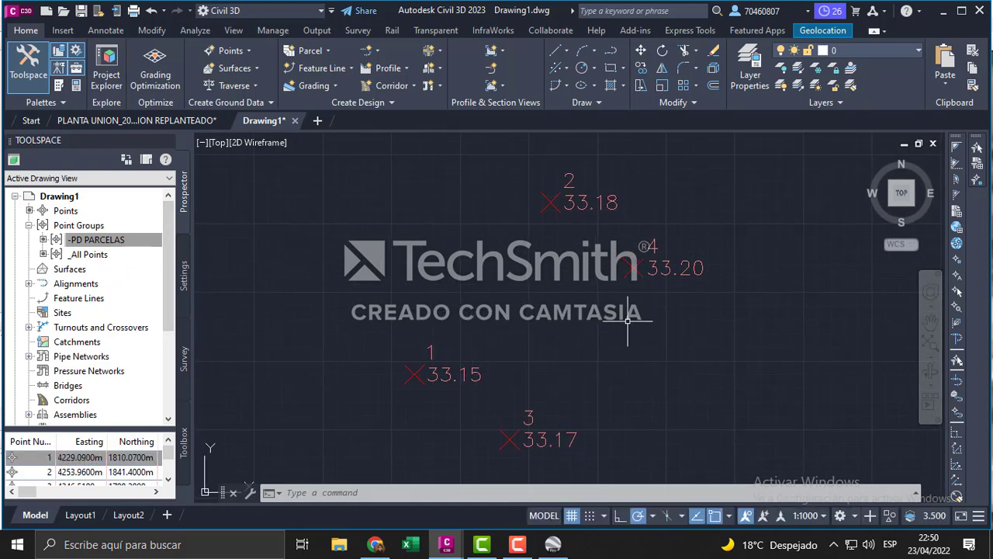
middle_drag(598, 310, 701, 321)
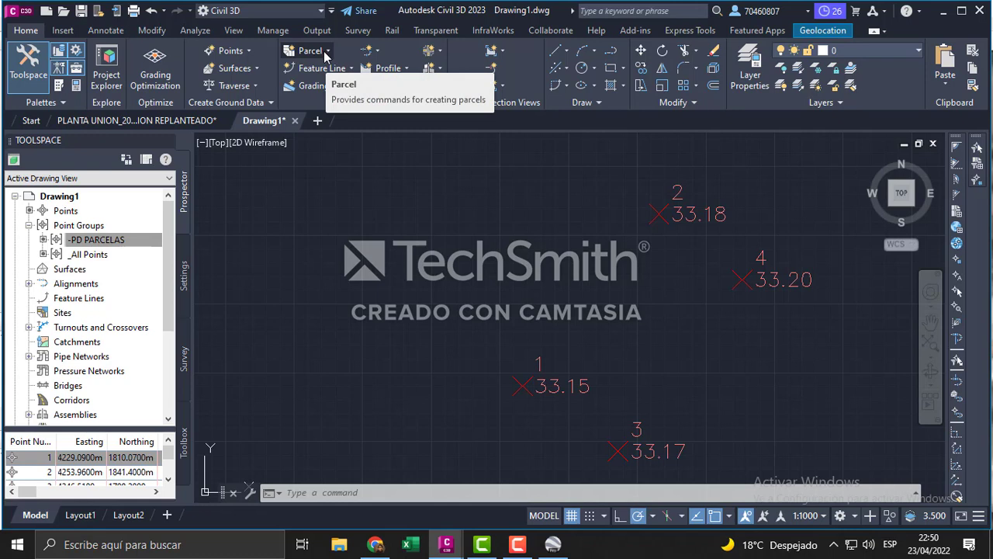
click(328, 51)
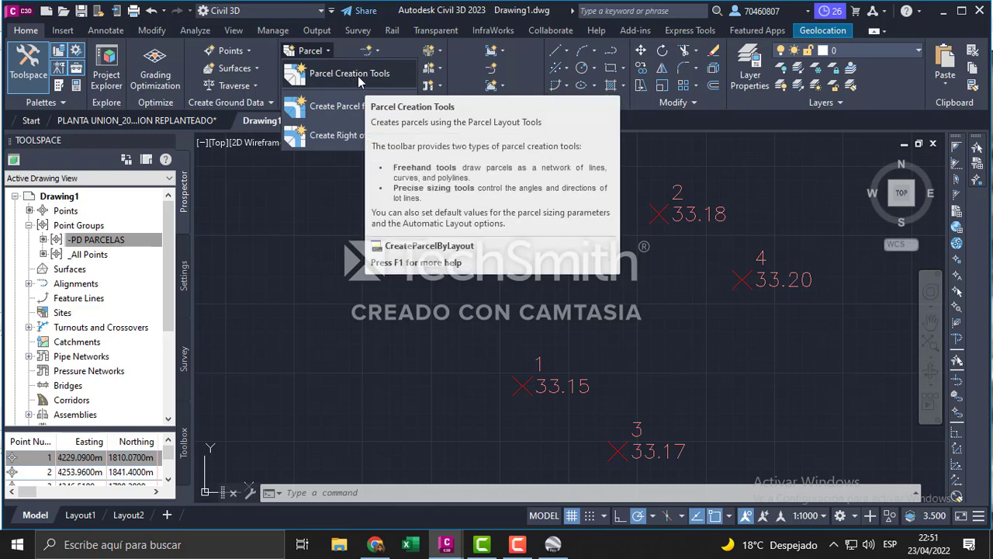
click(351, 78)
mouse_move(285, 55)
mouse_down()
mouse_move(427, 234)
mouse_move(470, 232)
mouse_move(463, 226)
mouse_up()
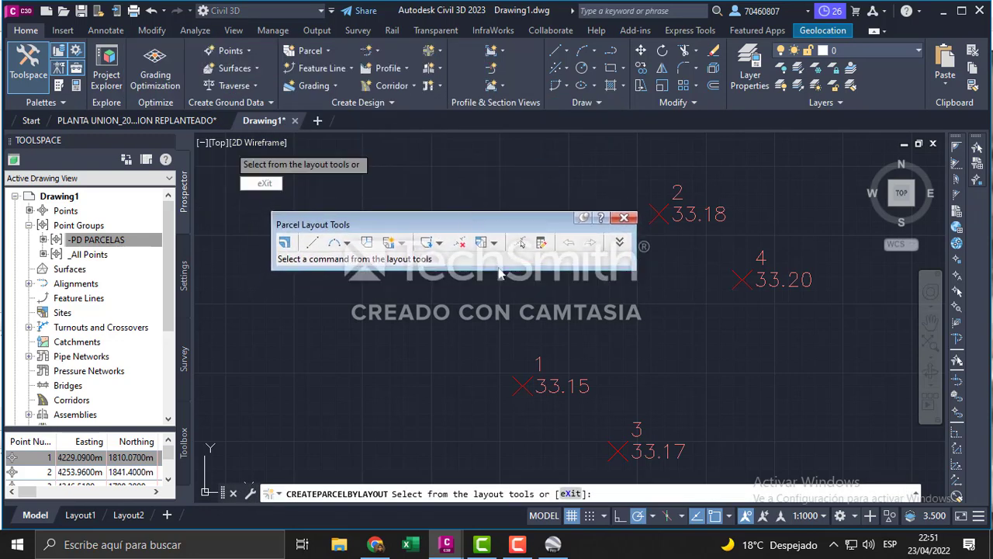
click(367, 244)
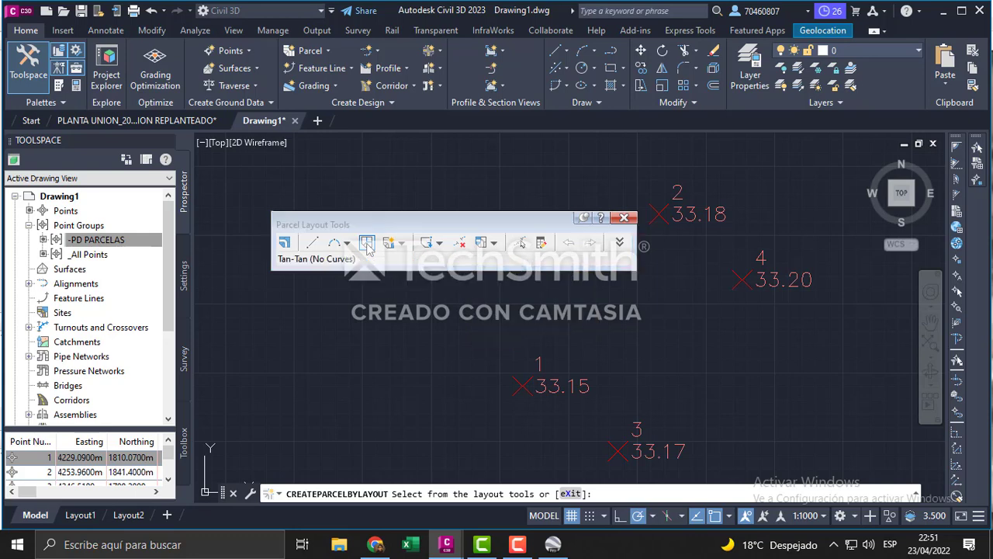
mouse_move(633, 62)
mouse_down()
mouse_move(511, 103)
mouse_move(441, 68)
mouse_up()
click(381, 101)
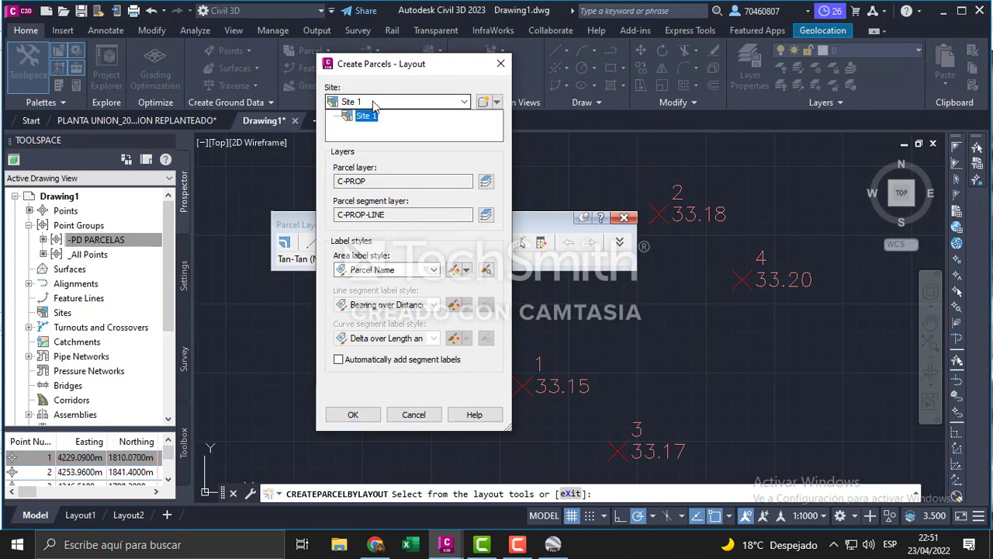
click(419, 110)
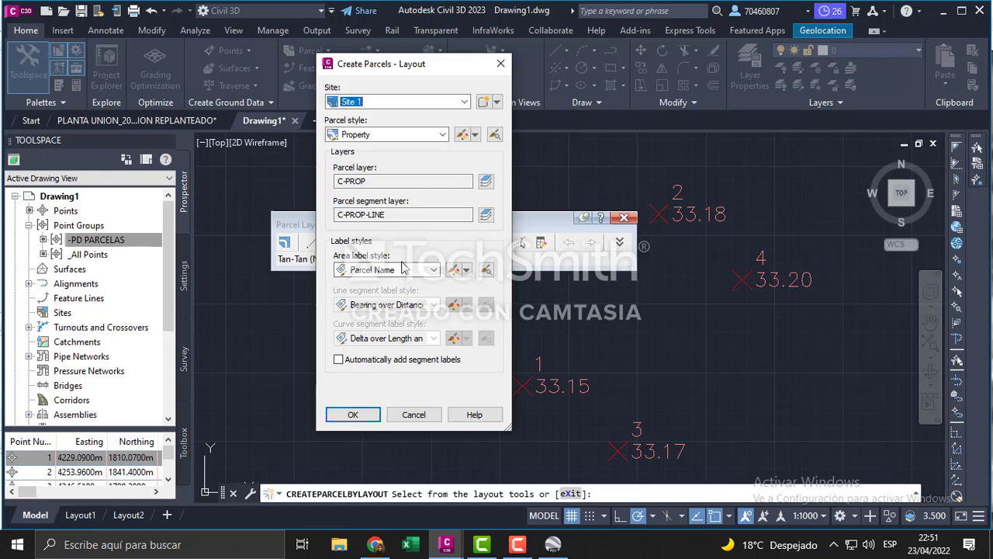
Step: Edit the parcel area label style Parcel Name and rename it to -AREA Y PERIMETRO
click(467, 270)
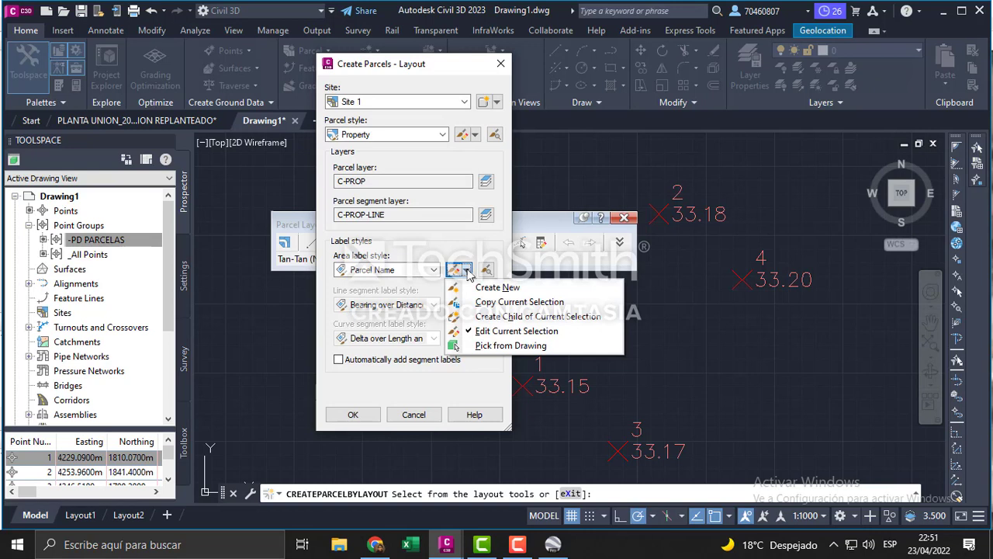
click(514, 332)
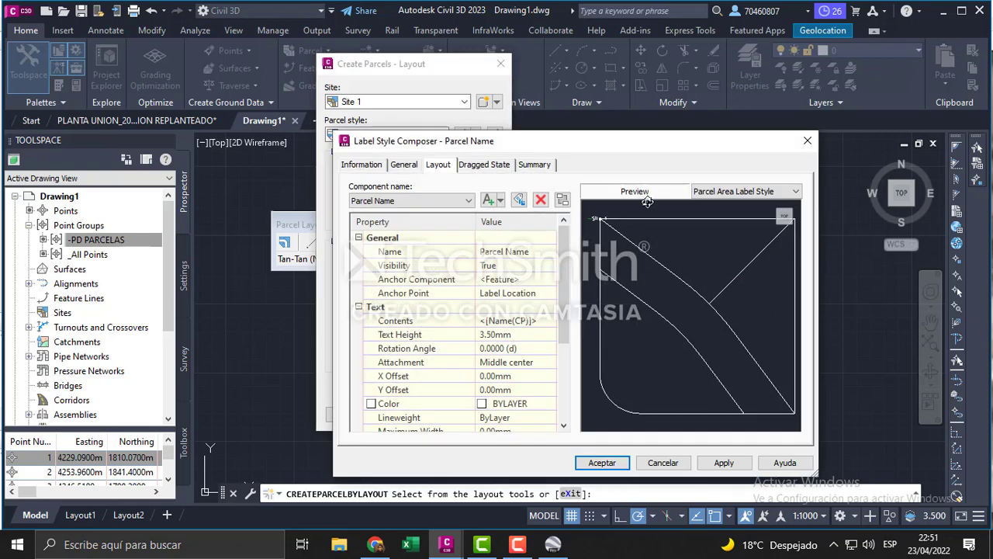
drag(652, 148, 650, 127)
click(365, 143)
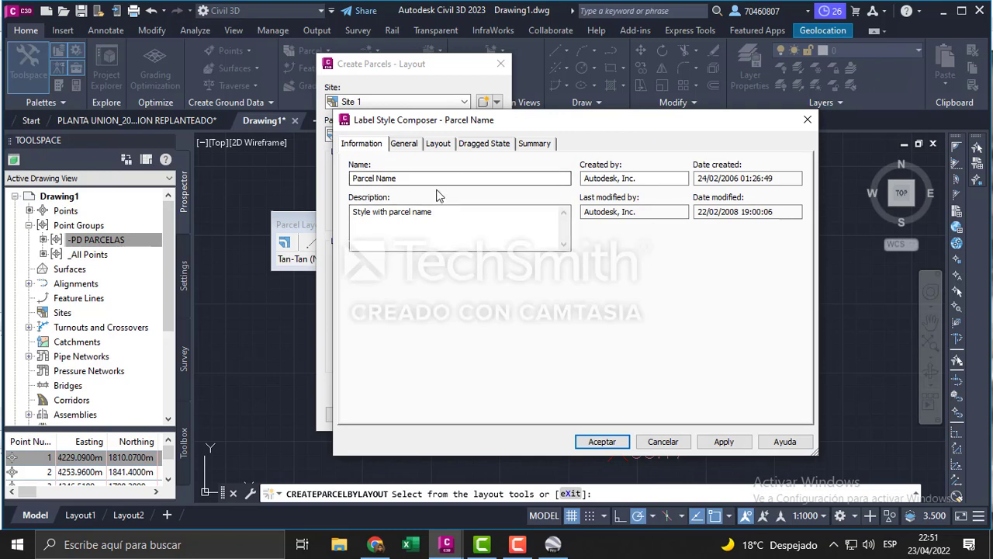
drag(435, 177, 318, 183)
text(-AREA Y PERIMETRO)
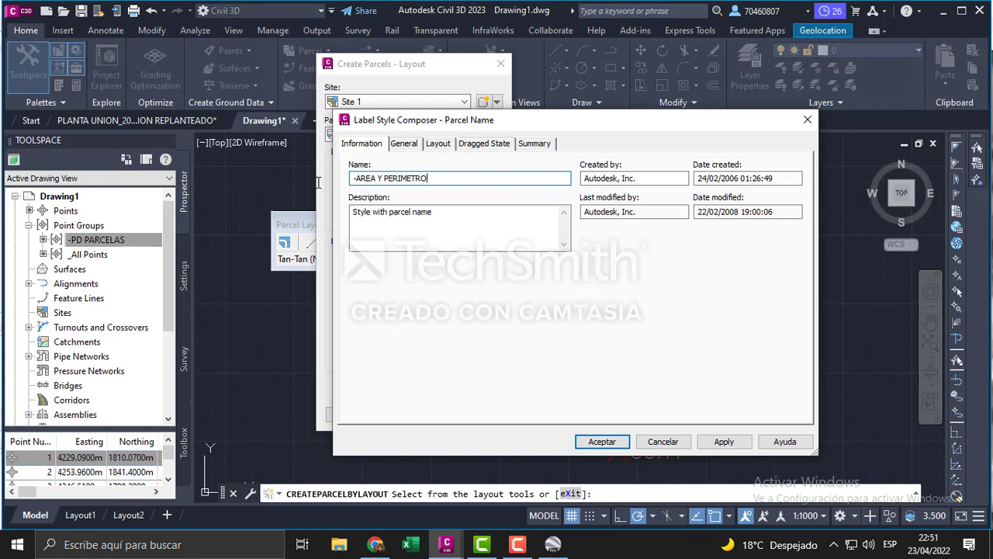
drag(526, 126, 491, 138)
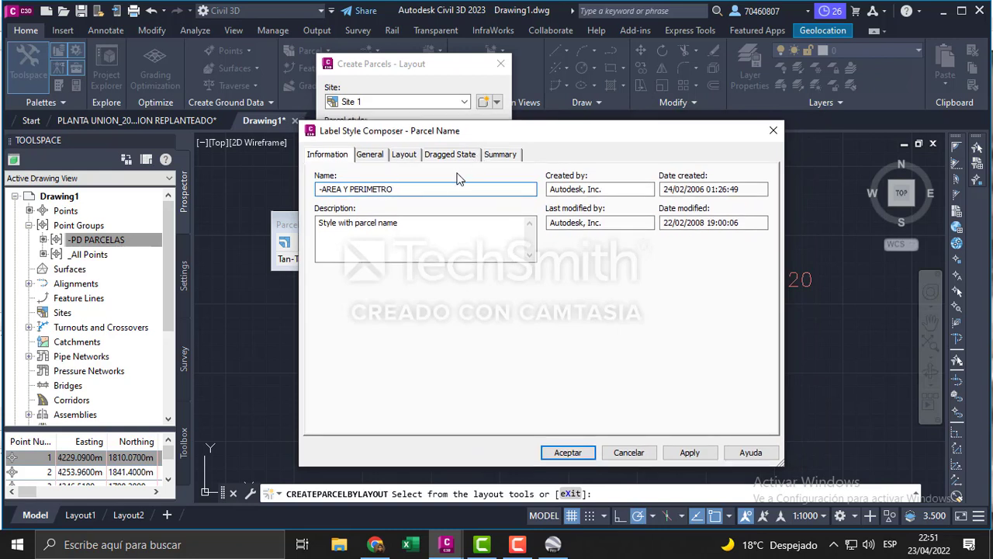
Step: Open the text contents of the Parcel Name component in the -AREA Y PERIMETRO label style for editing
click(408, 155)
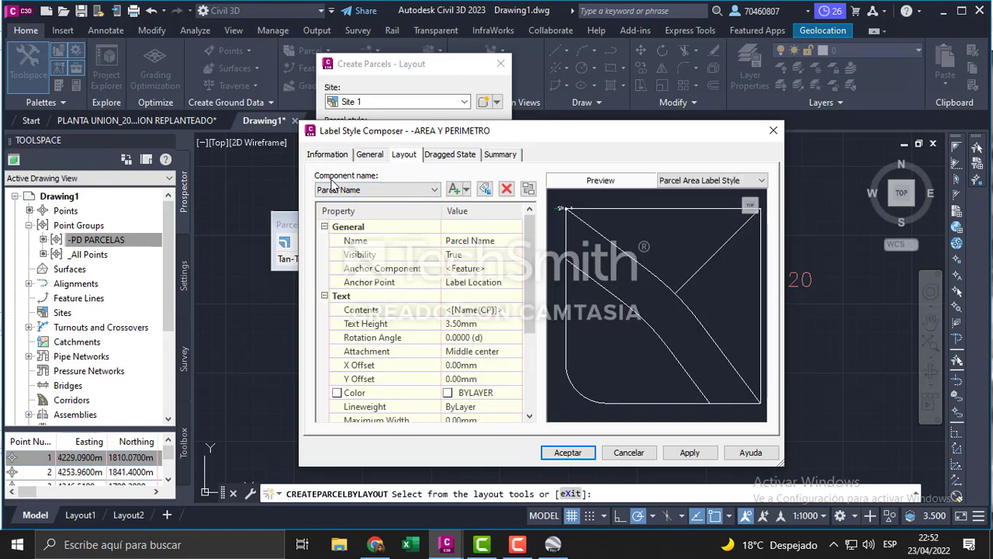
click(389, 190)
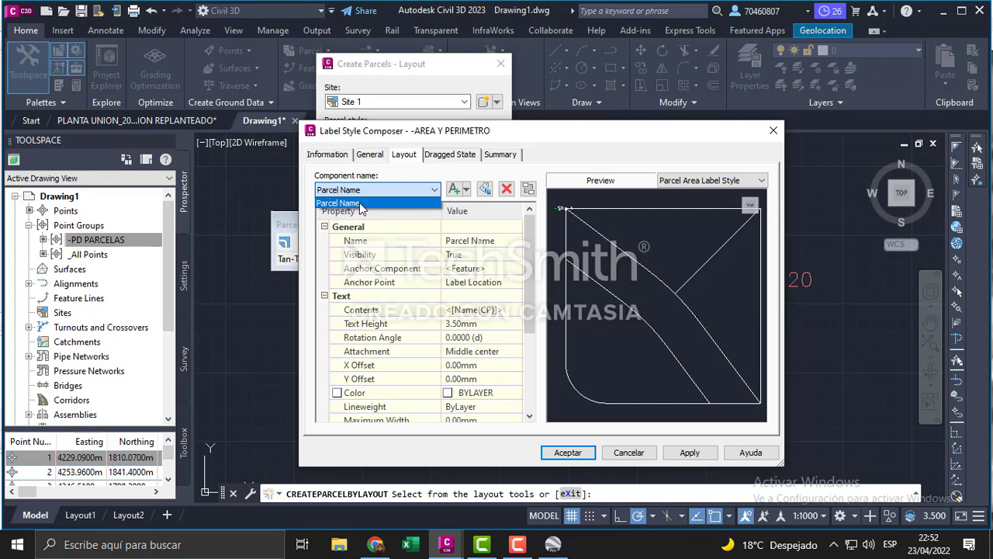
click(393, 191)
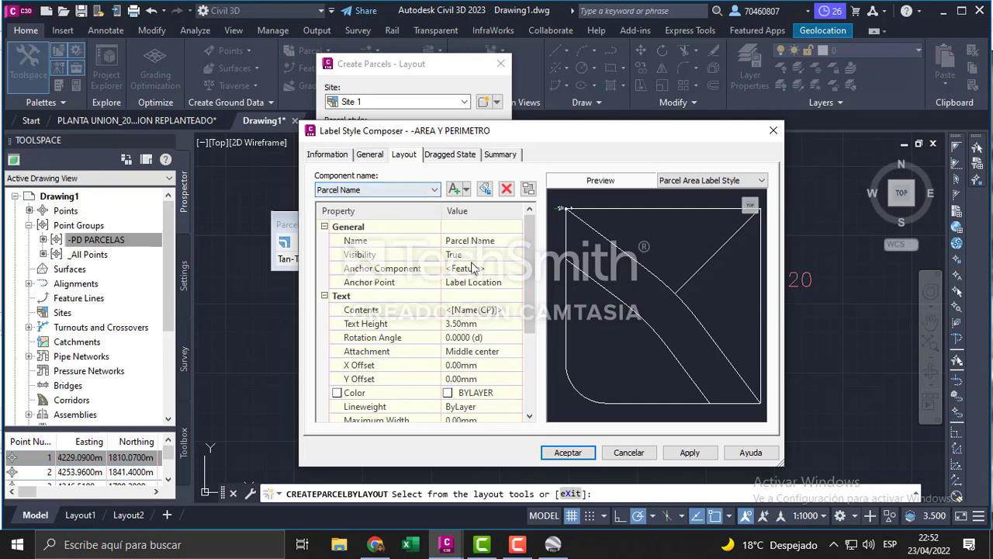
click(477, 326)
click(473, 324)
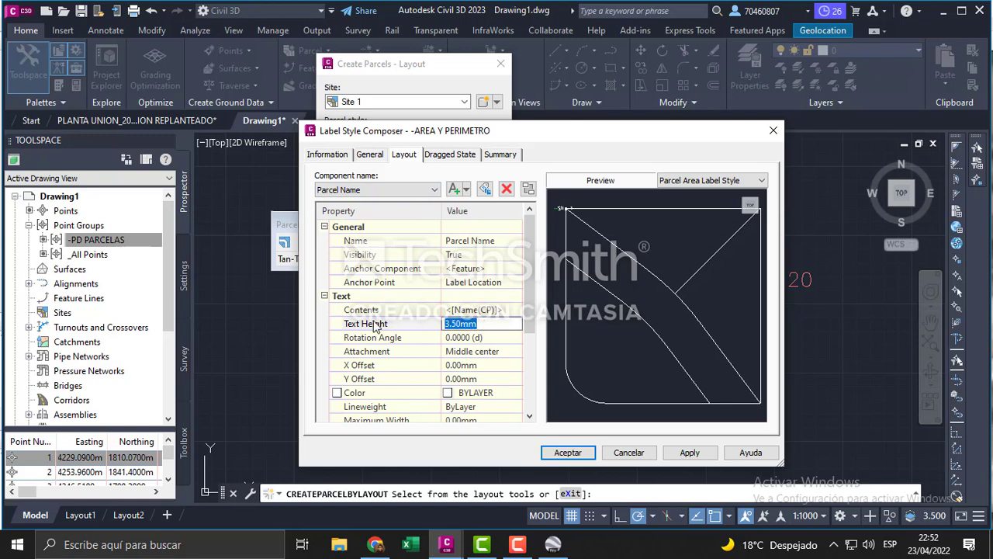
click(488, 311)
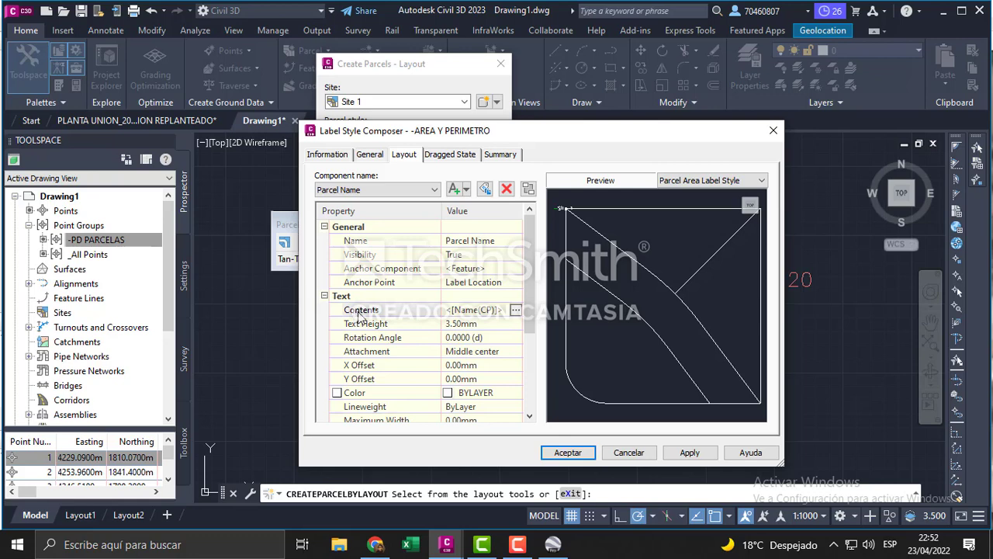
click(516, 310)
drag(650, 183, 532, 191)
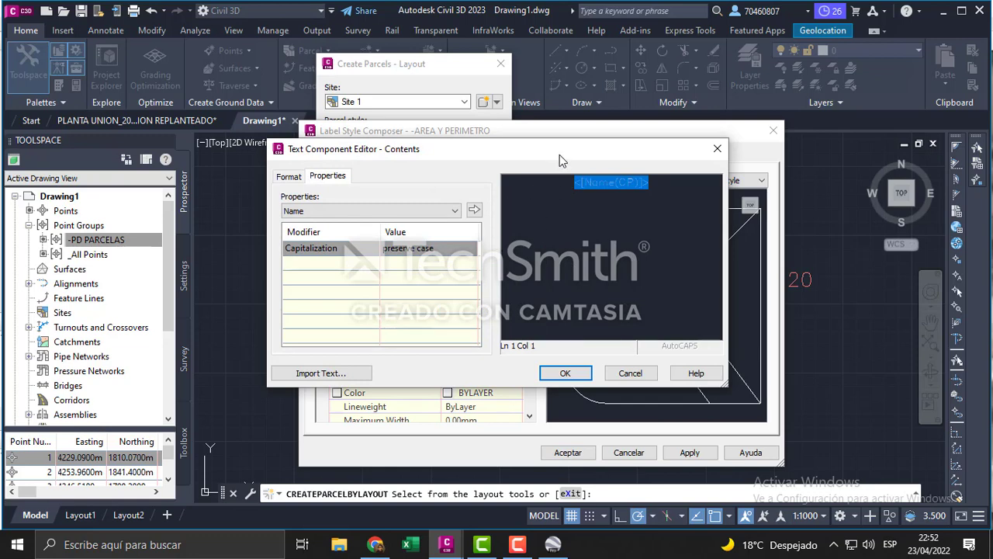
drag(559, 153, 567, 165)
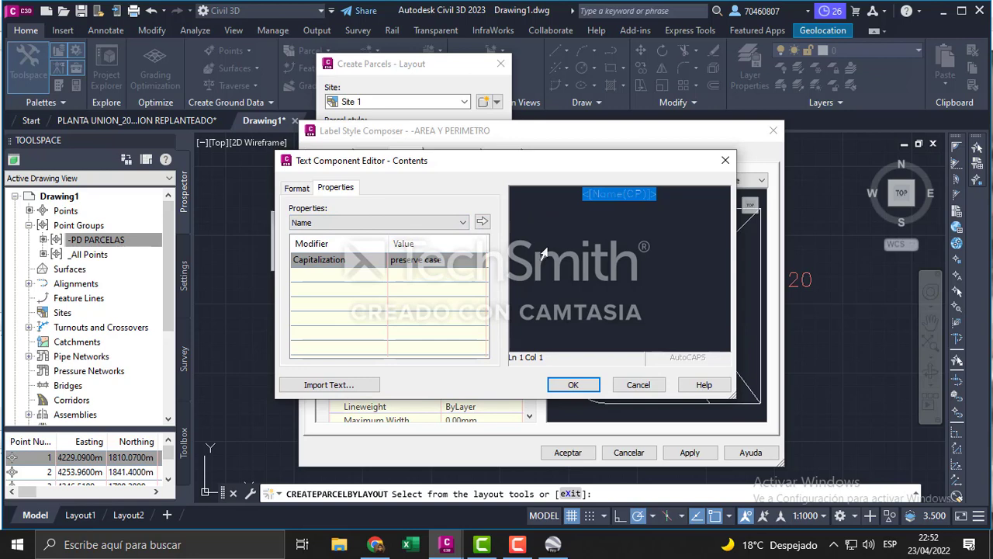
Step: Format the label component's text with the Arial font and the colour White
click(310, 188)
click(378, 281)
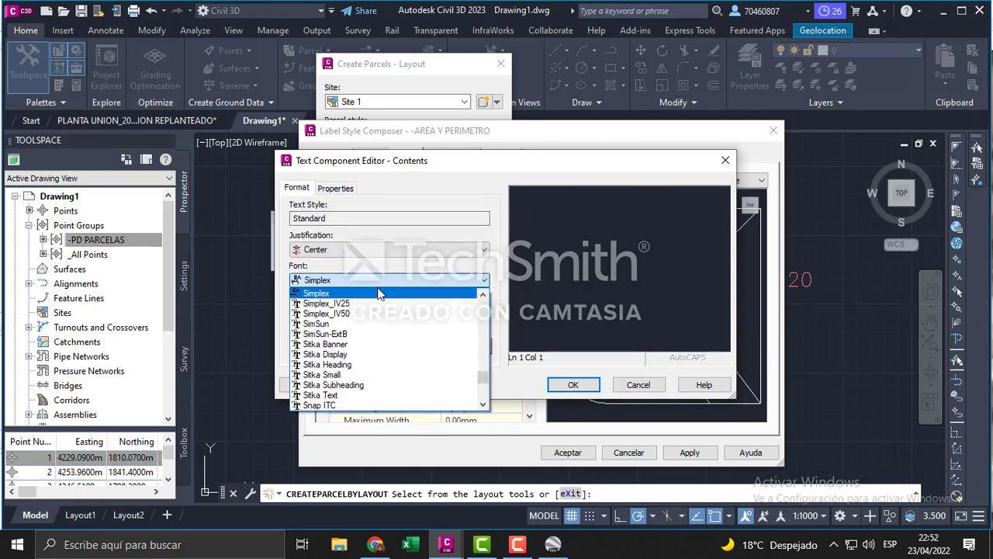
drag(486, 374, 483, 323)
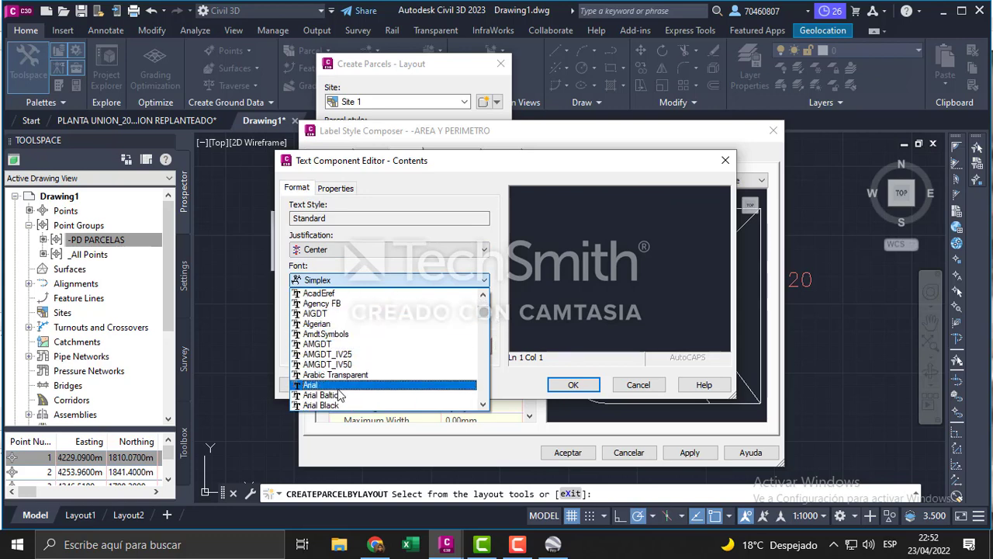
click(319, 385)
click(349, 311)
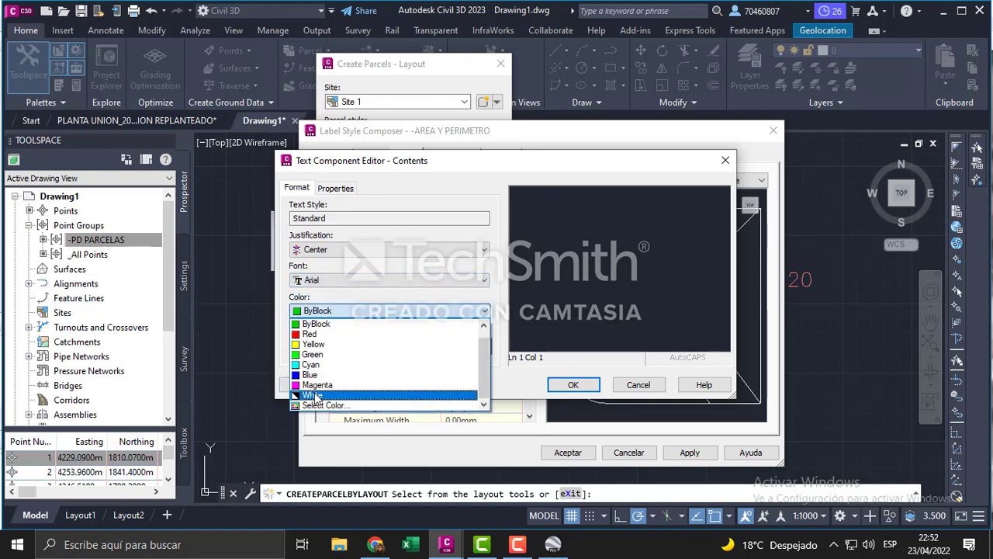
click(334, 398)
Step: Replace the name field in the contents with the text LOTE N° followed by the Parcel Number property
click(335, 189)
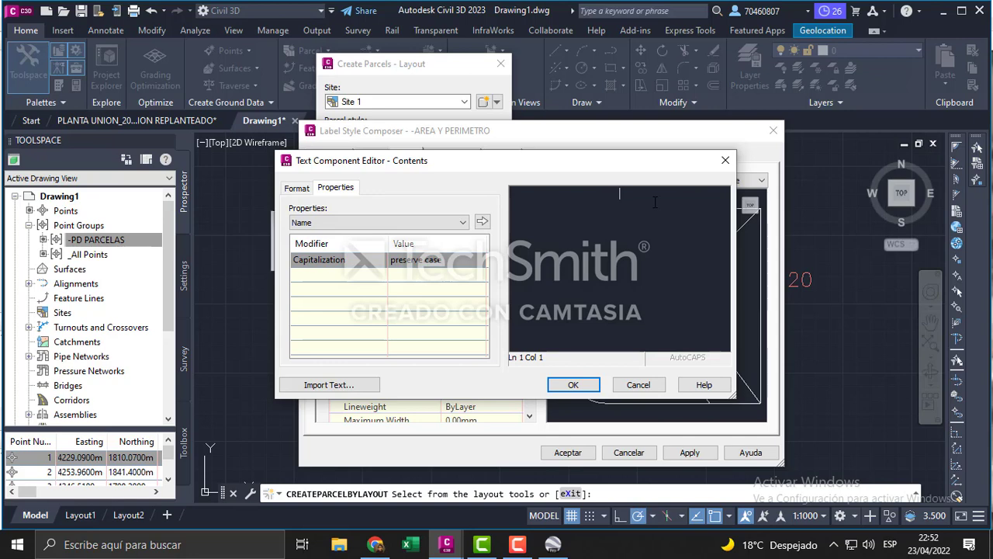
text(TE N°)
click(367, 222)
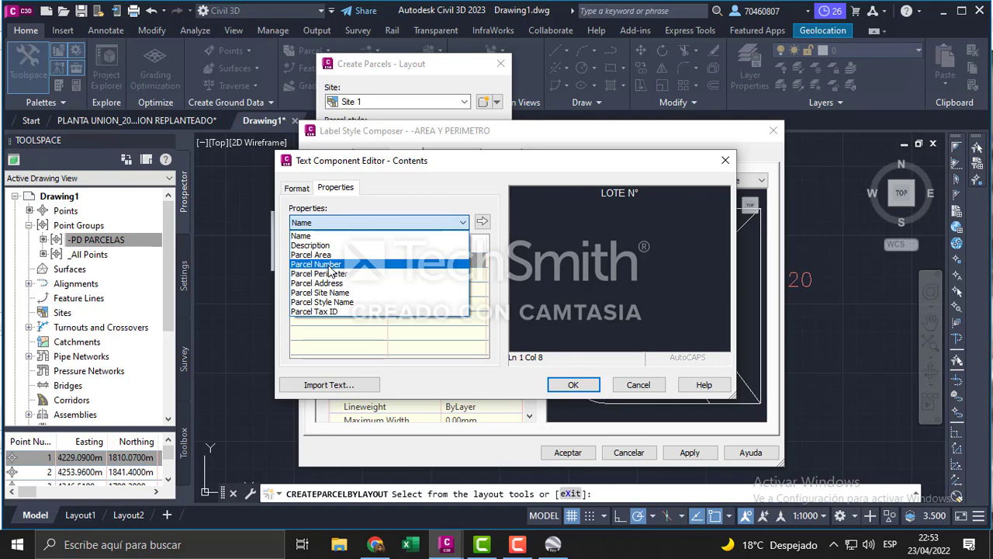
click(330, 266)
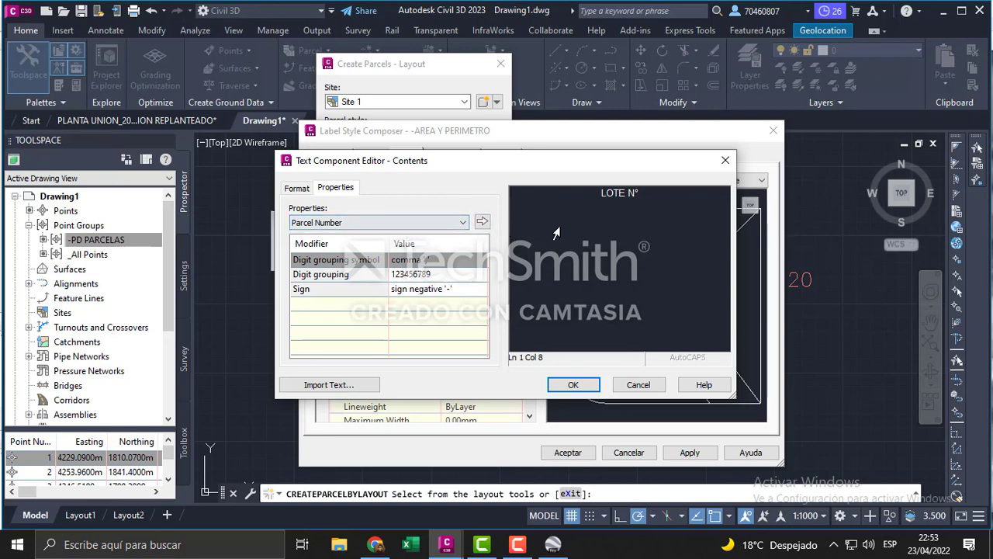
click(481, 222)
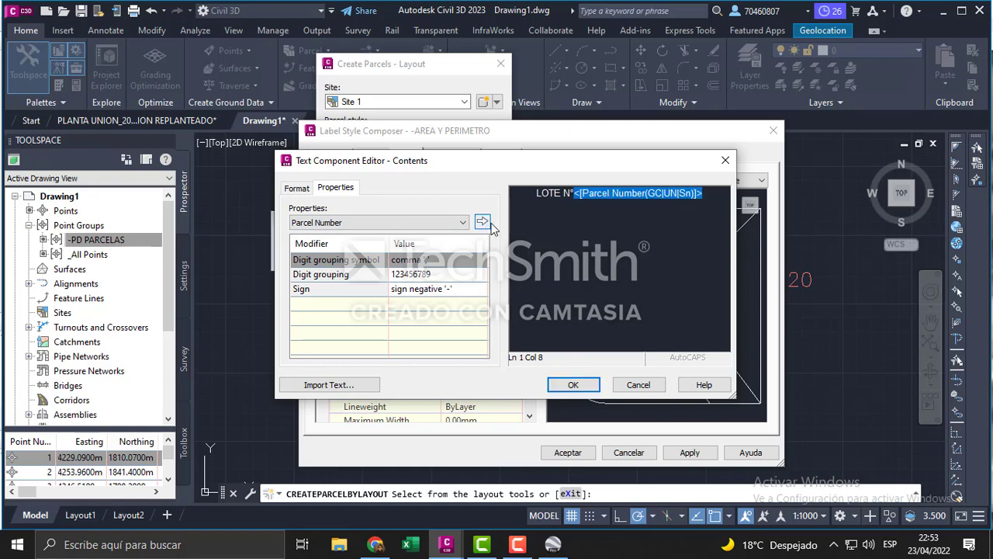
Step: Add a second line reading AREA: and choose the Parcel Area property with square meter as its unit
click(711, 205)
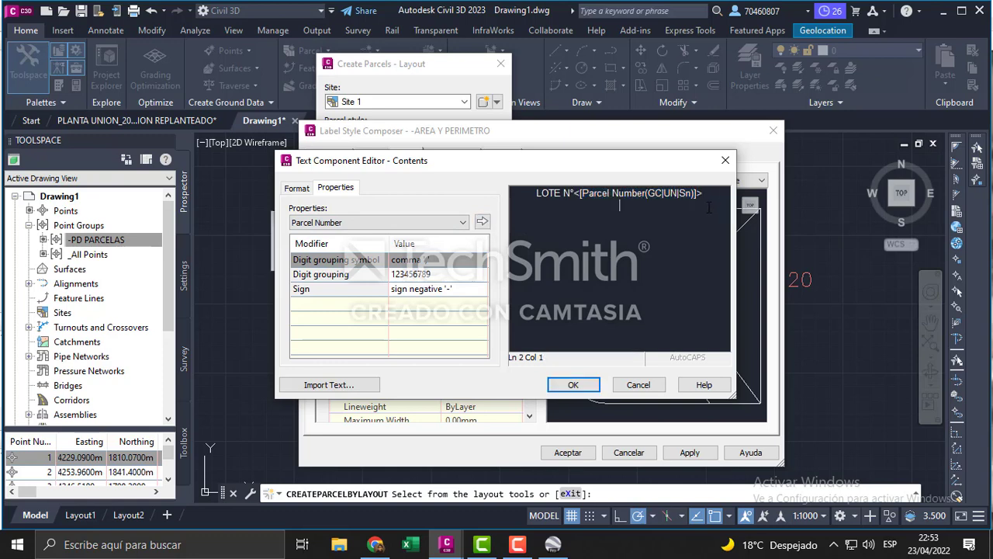
text(AREA:)
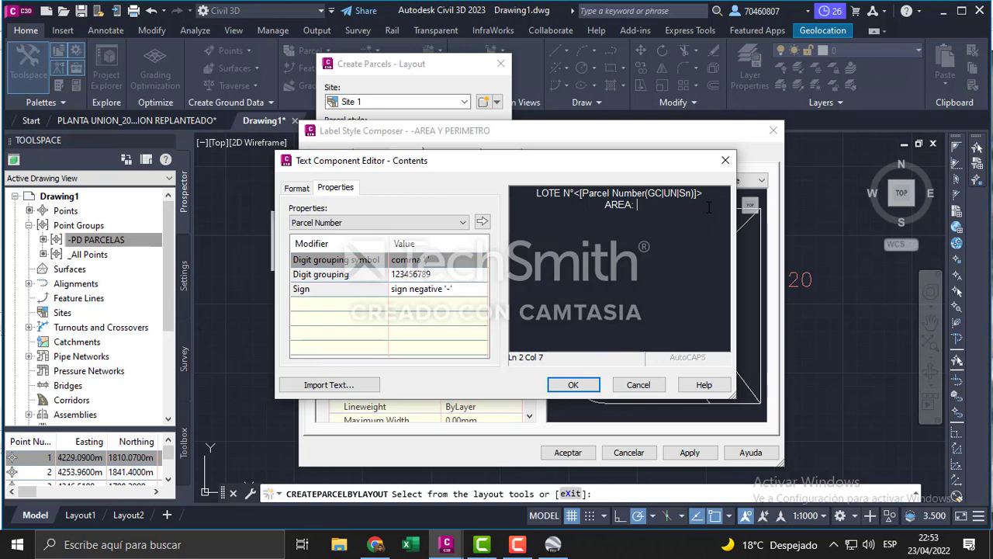
click(464, 222)
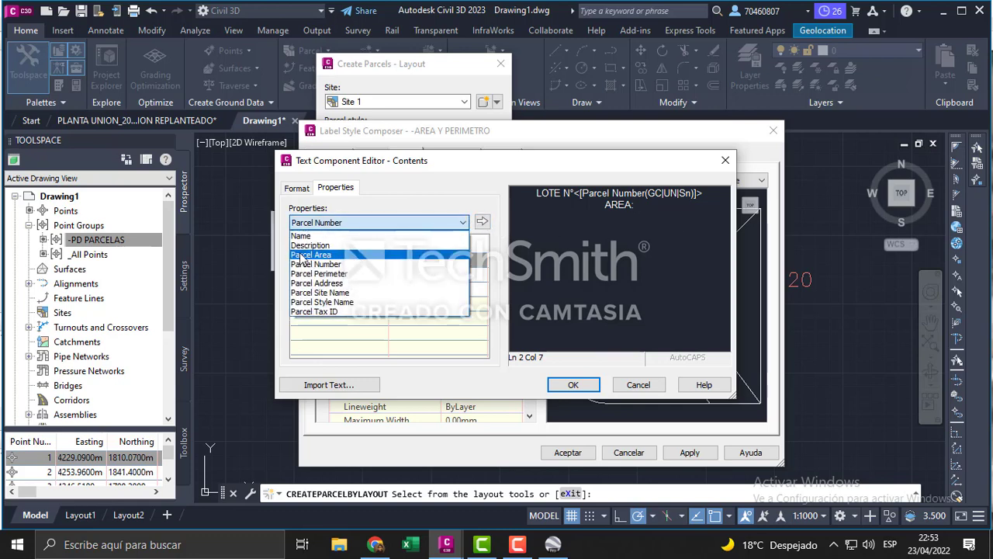
click(318, 255)
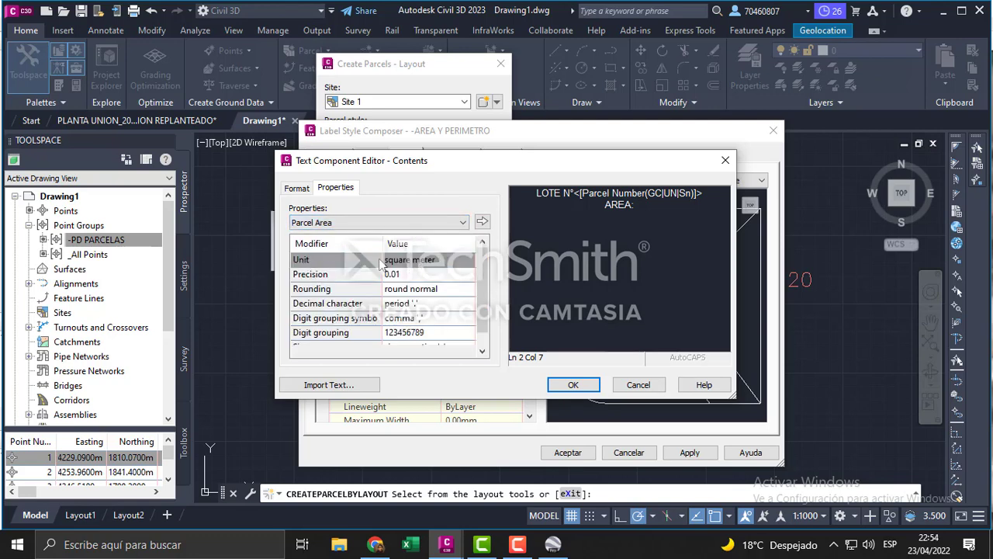
click(445, 260)
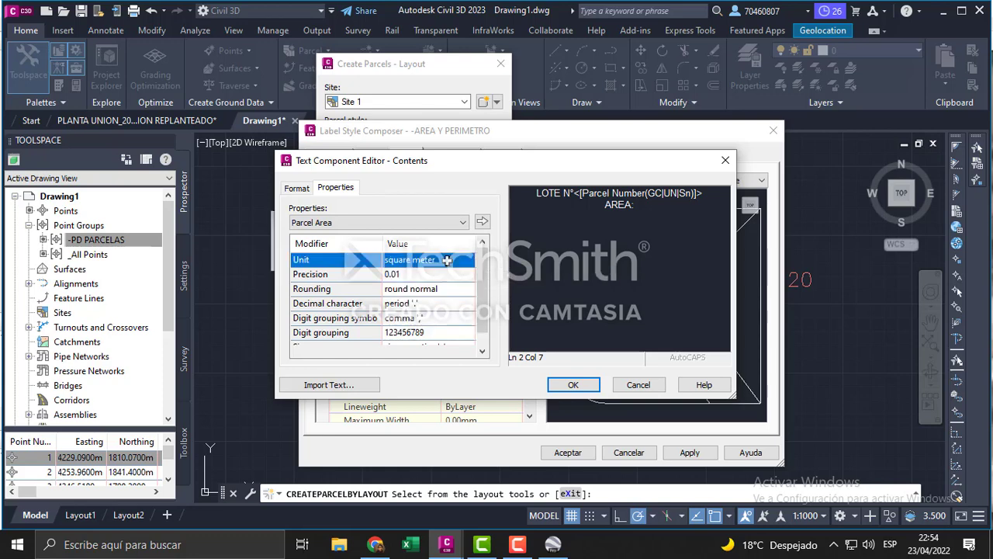
click(447, 260)
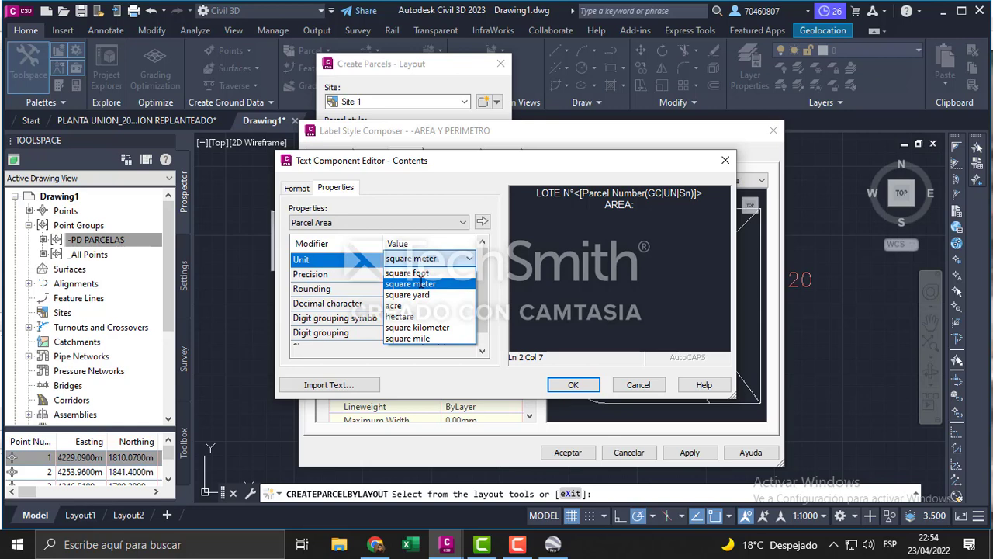
click(421, 282)
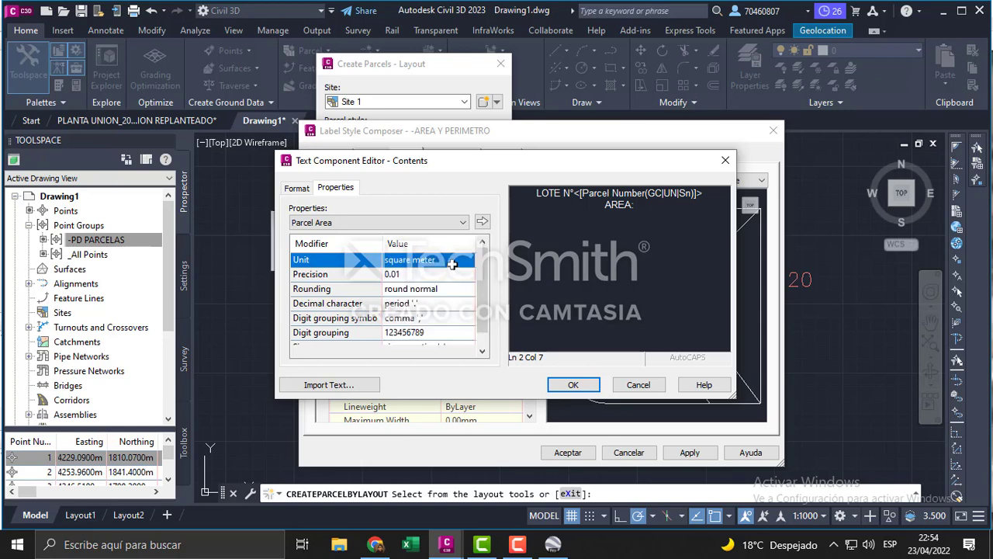
Step: Try hectare as the Parcel Area unit and return it to square meter
click(452, 261)
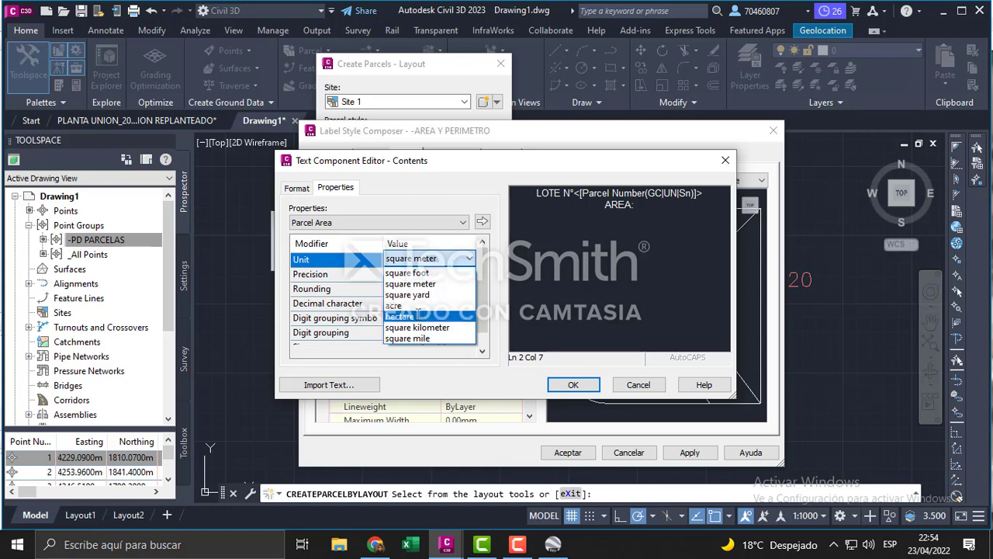
click(417, 313)
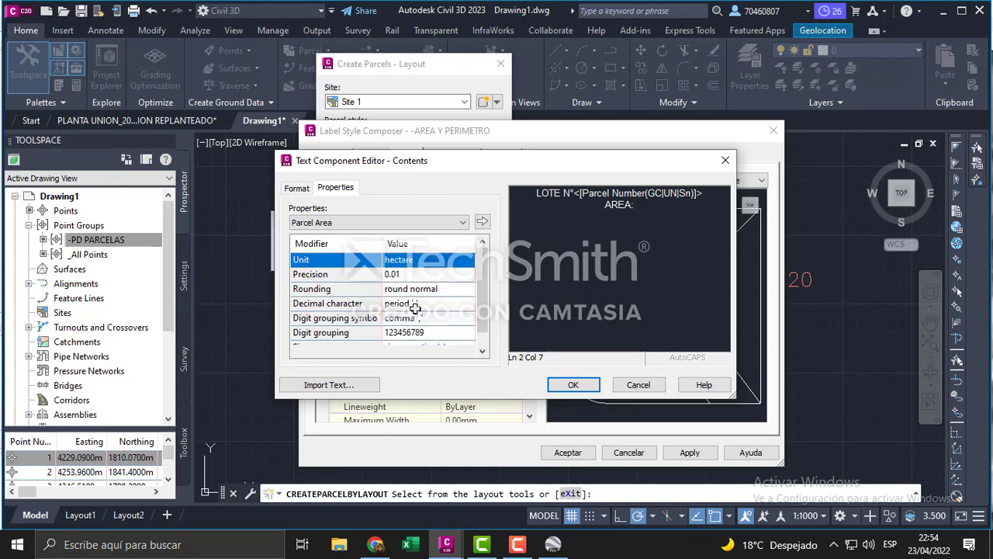
click(433, 261)
click(432, 260)
click(432, 259)
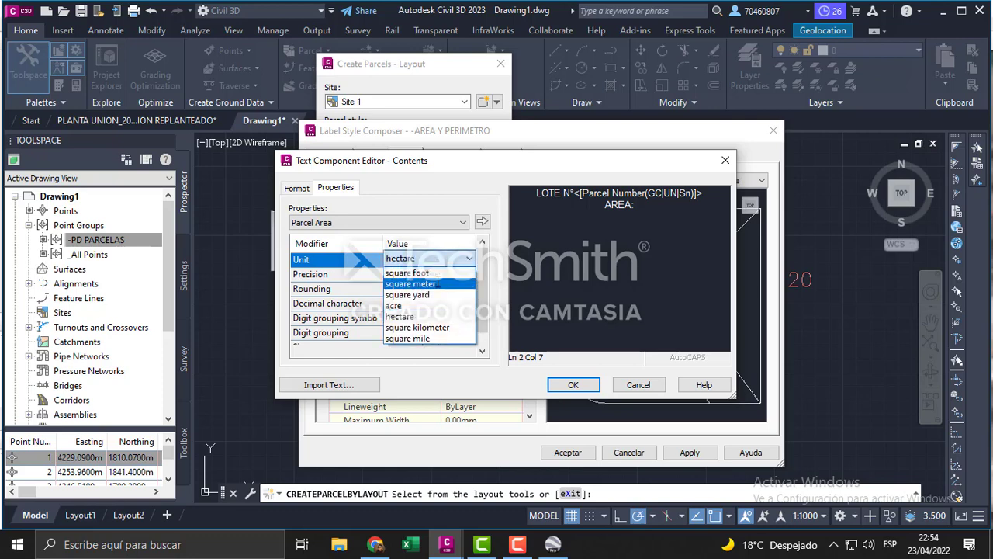
click(437, 283)
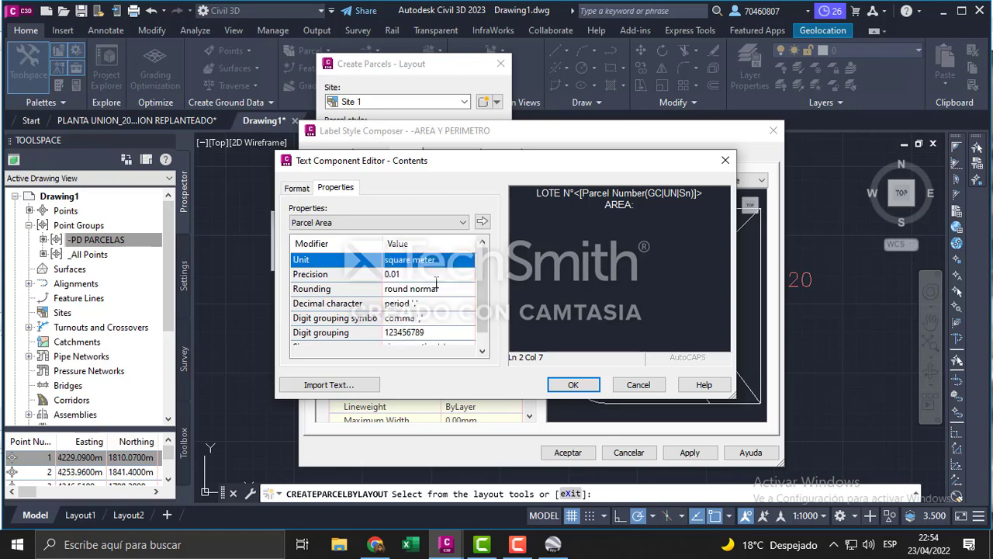
Step: Insert the Parcel Area property after AREA: with 0.01 precision and append the unit text m2
click(408, 275)
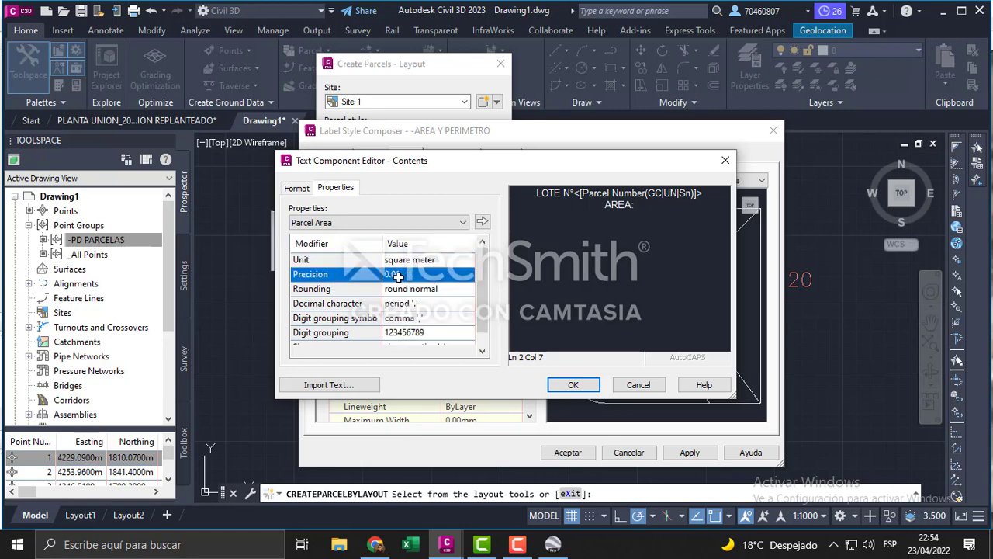
click(482, 221)
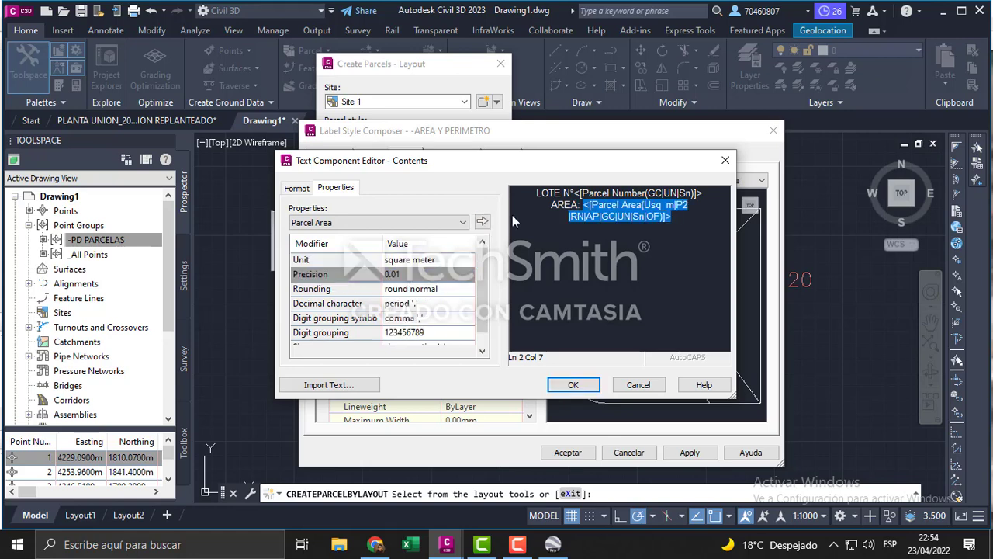
click(688, 233)
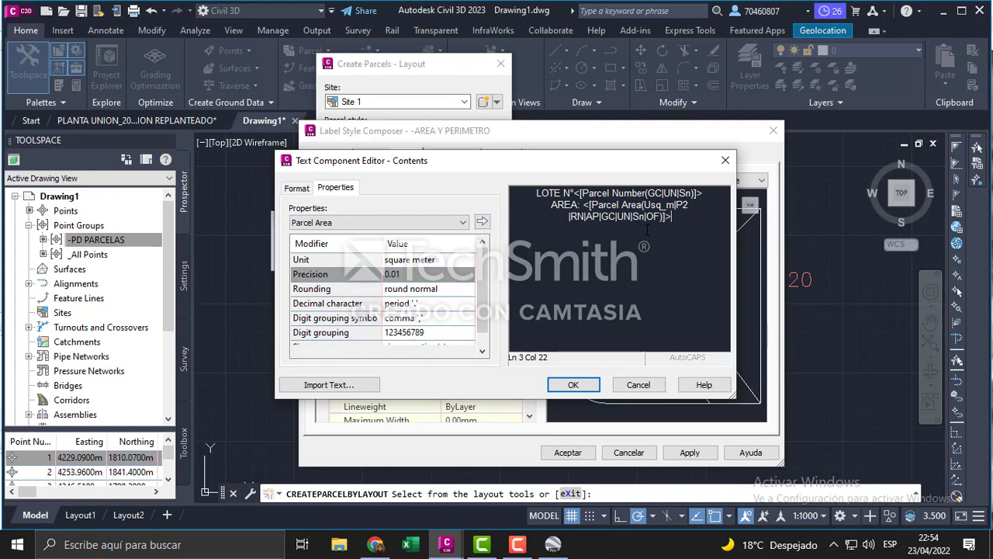
text(m²)
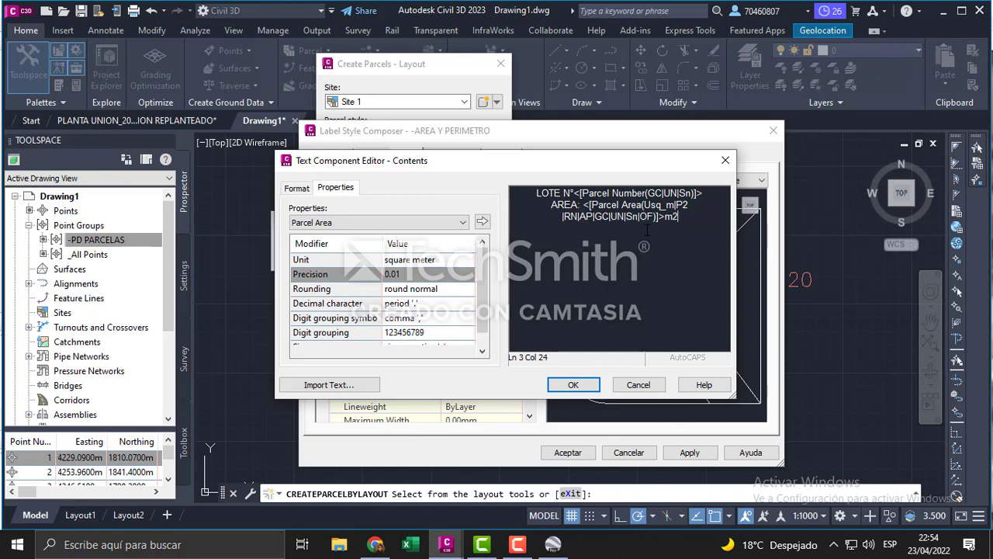
Step: Add a new line reading PERIMETRO: followed by the Parcel Perimeter property with its precision set to 0.01
key(Return)
text(PERIMETRO:)
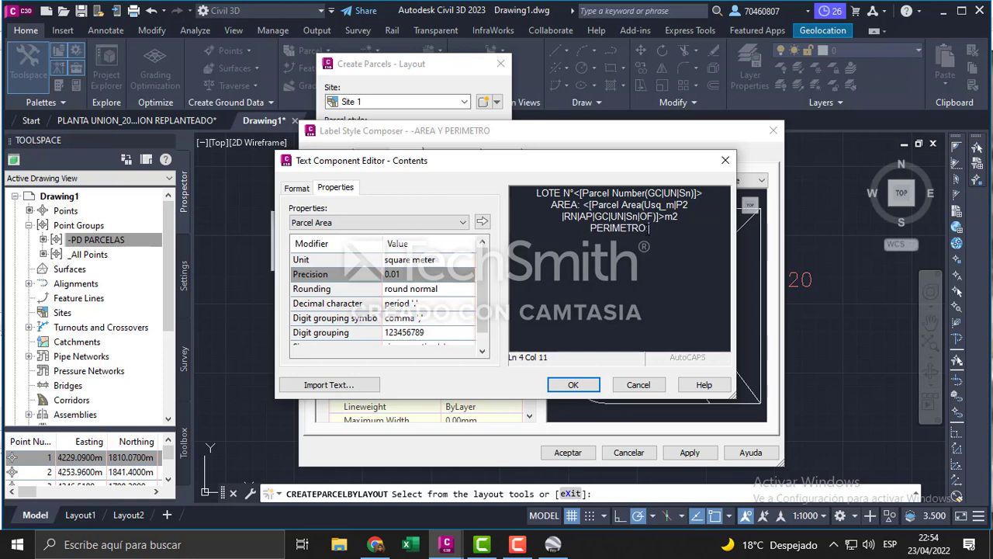
click(463, 222)
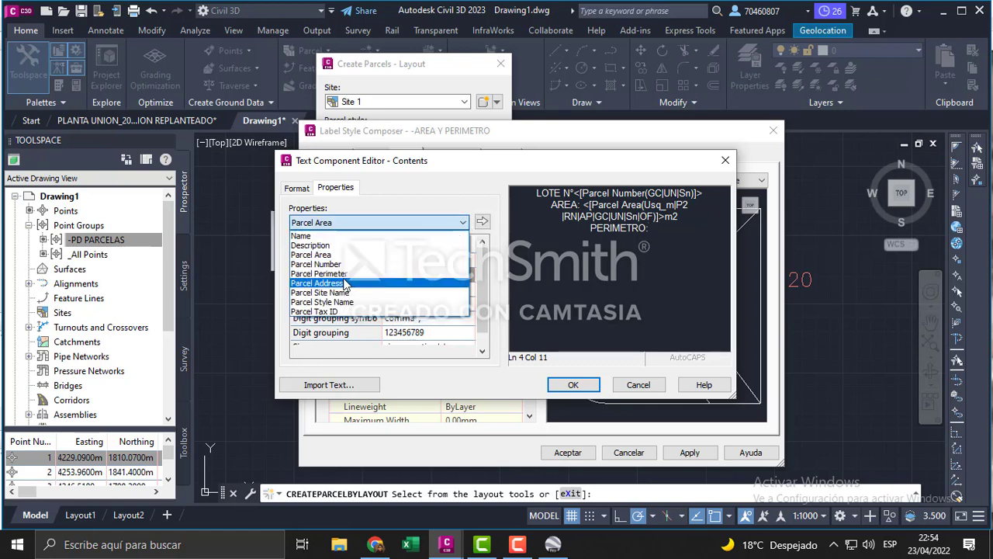
click(308, 273)
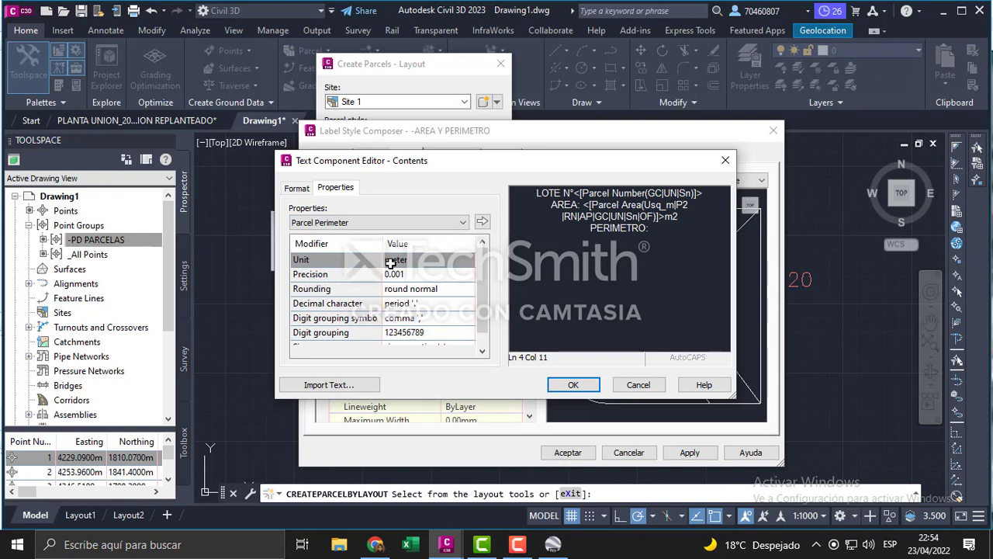
click(346, 277)
click(414, 275)
click(416, 276)
click(416, 276)
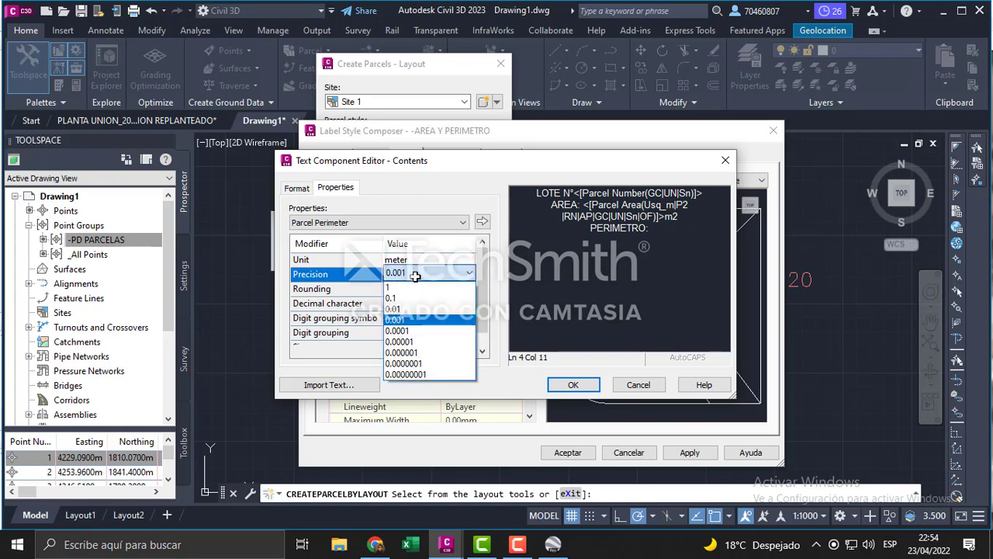
click(410, 308)
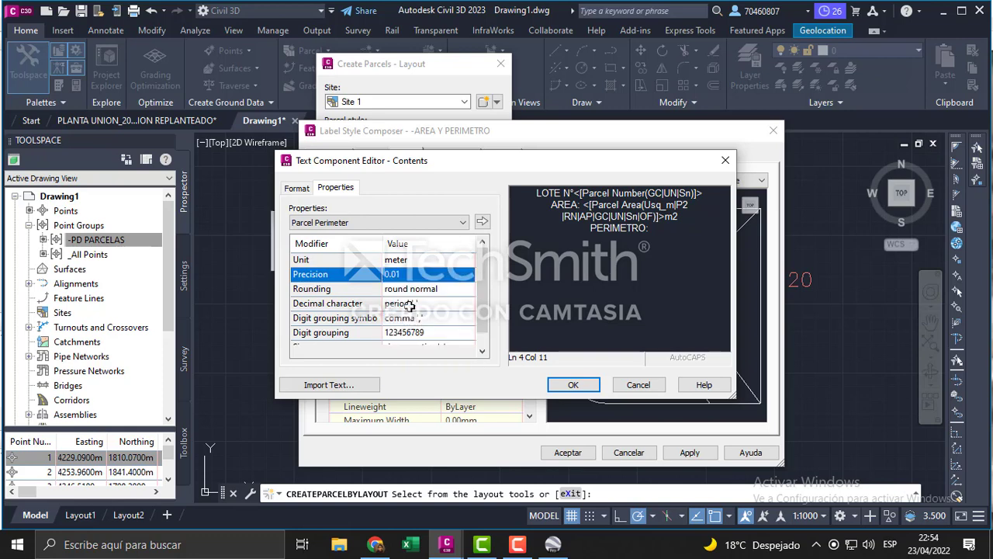
click(481, 221)
click(650, 264)
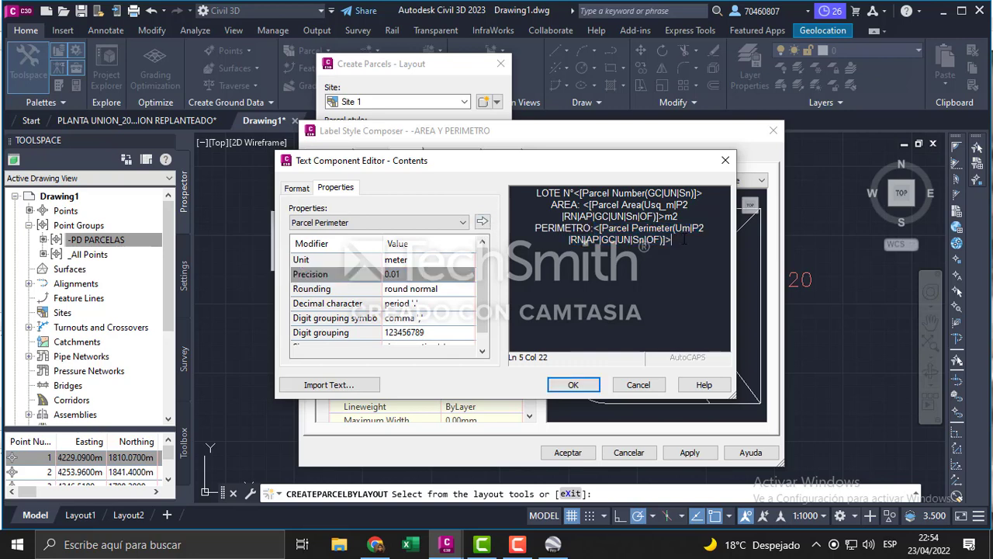
Step: Colour the PERIMETRO line of the label text, including its Parcel Perimeter field, yellow
click(298, 187)
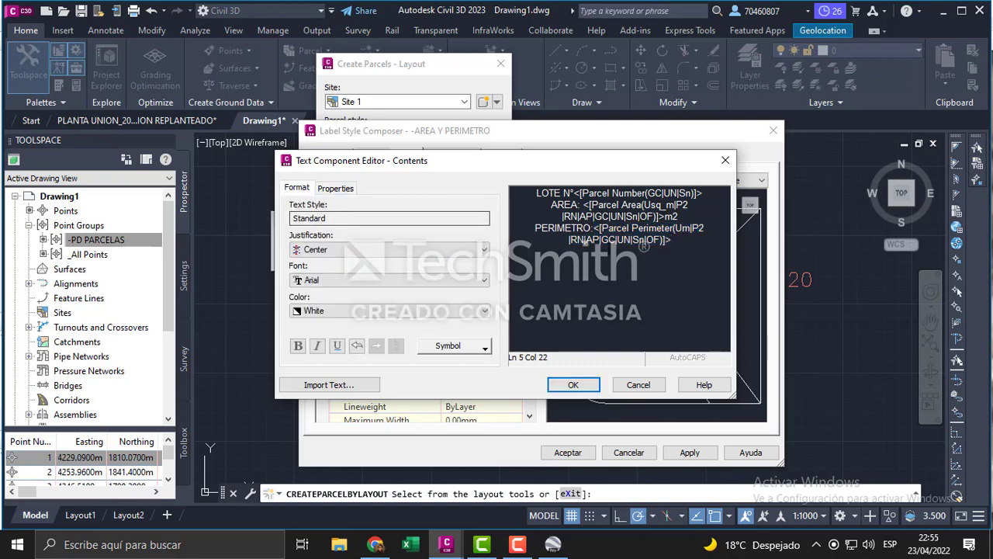
drag(681, 246, 509, 244)
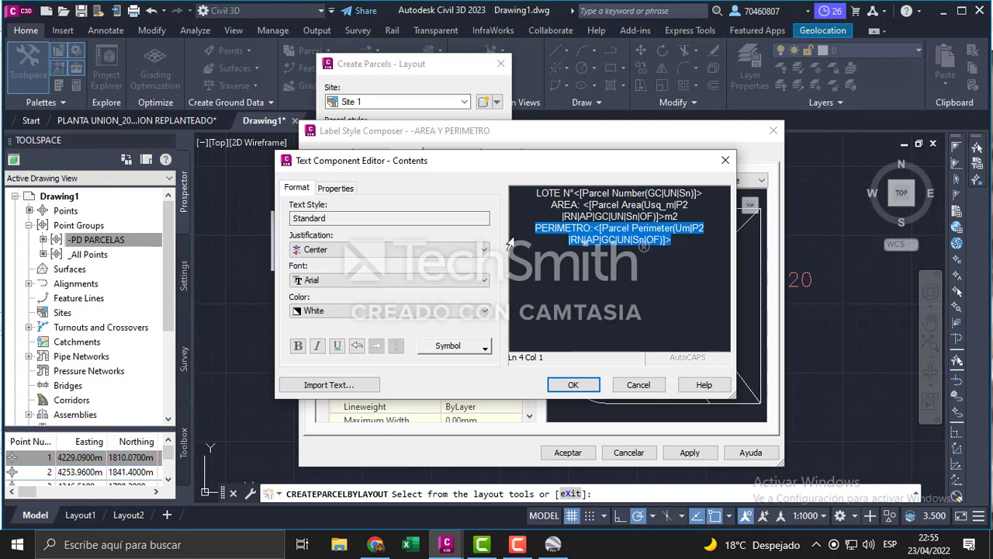
click(456, 312)
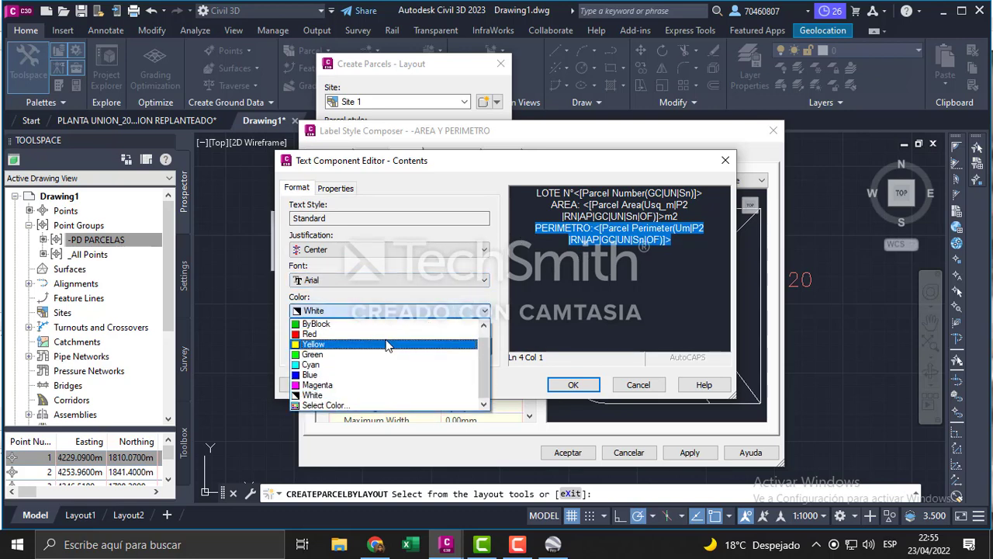
click(314, 343)
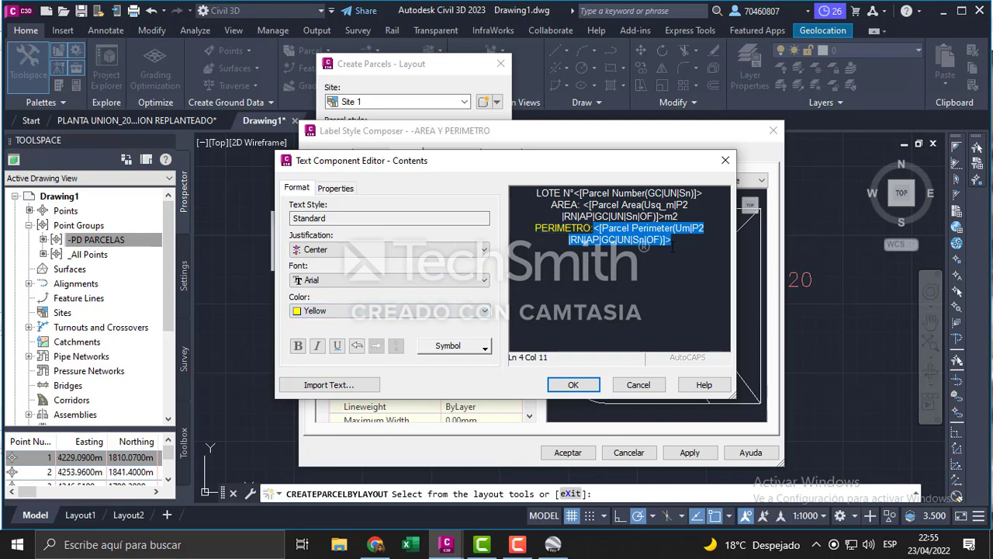
Step: Colour the AREA line of the label text magenta and accept the edited label contents
drag(678, 217, 551, 205)
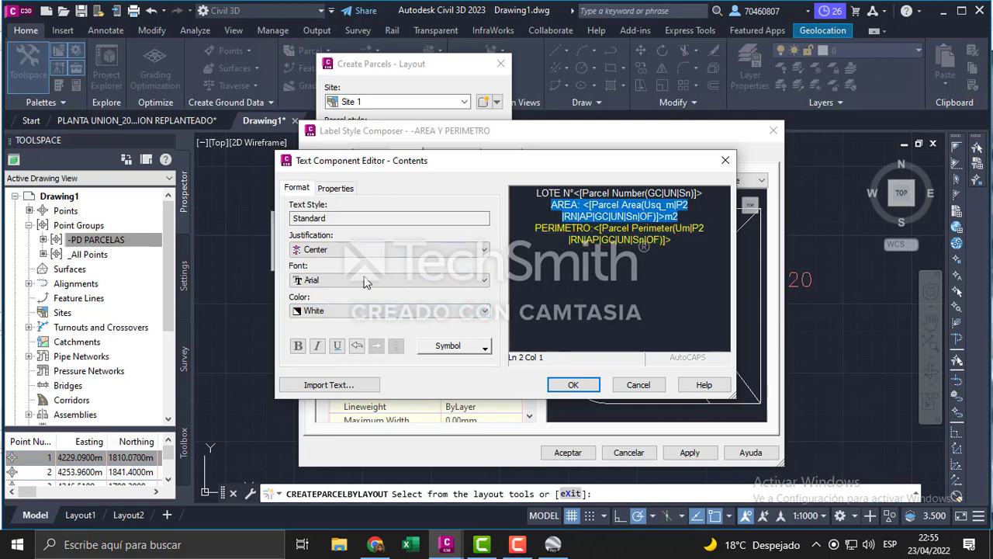
click(341, 310)
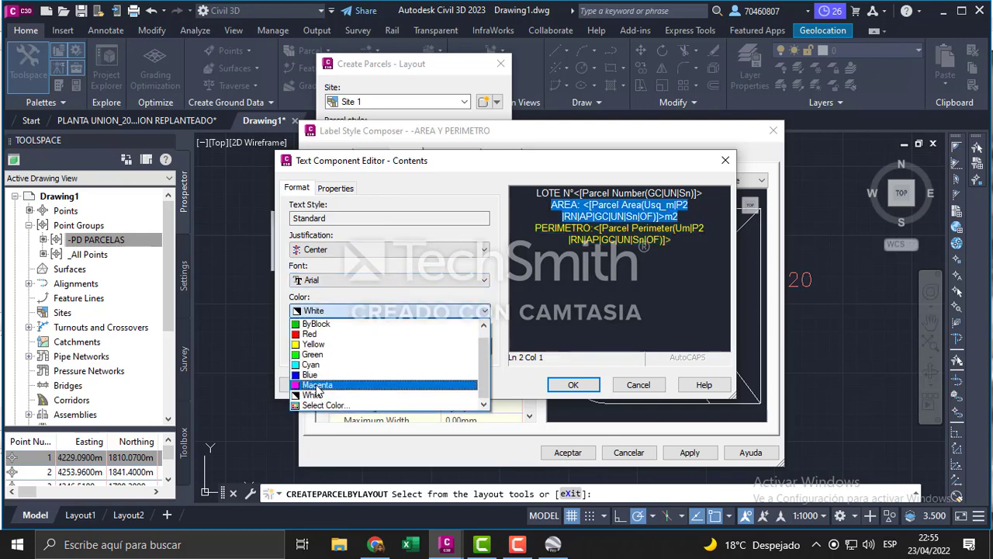
click(315, 386)
click(695, 259)
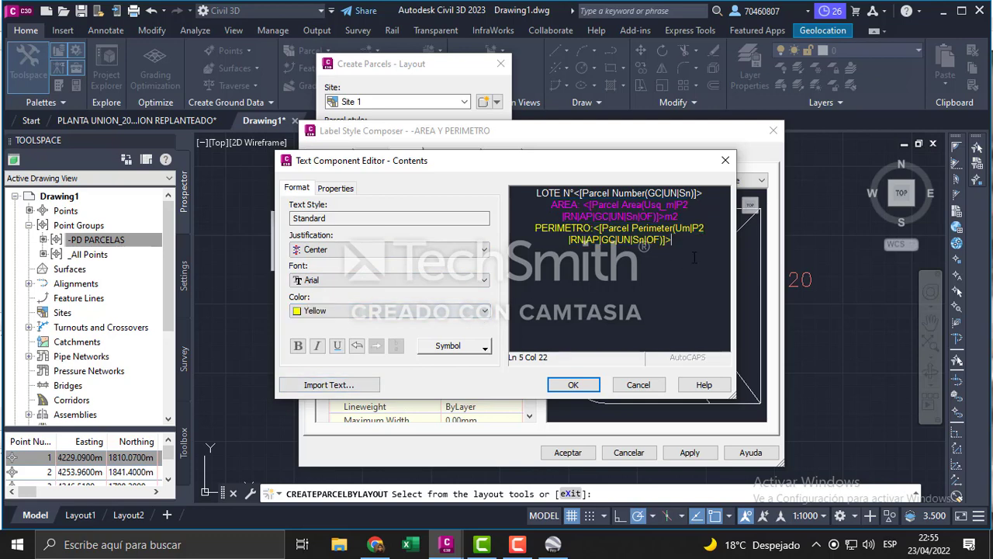
click(573, 385)
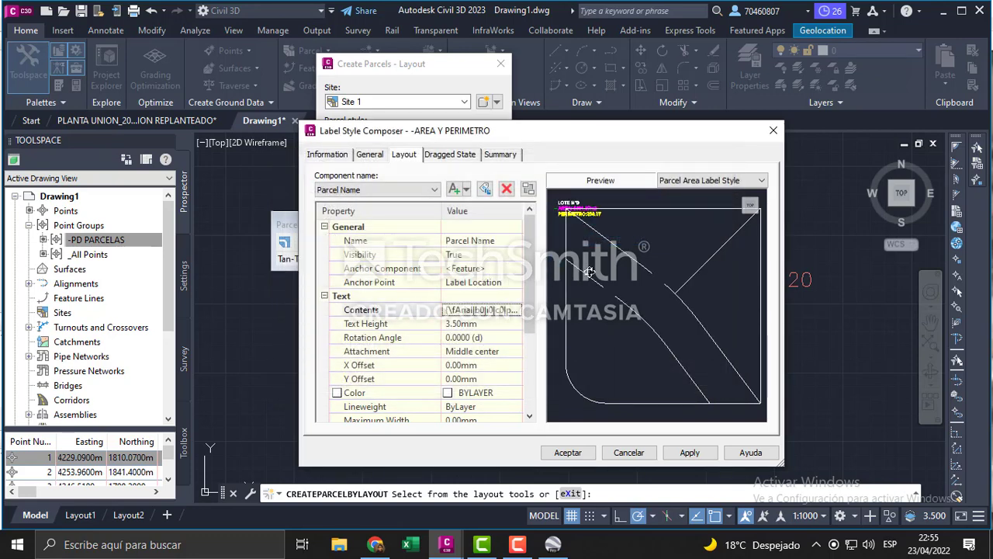
Step: Set the Parcel Name component's text height to 2 mm, then apply and accept the area label style
click(490, 323)
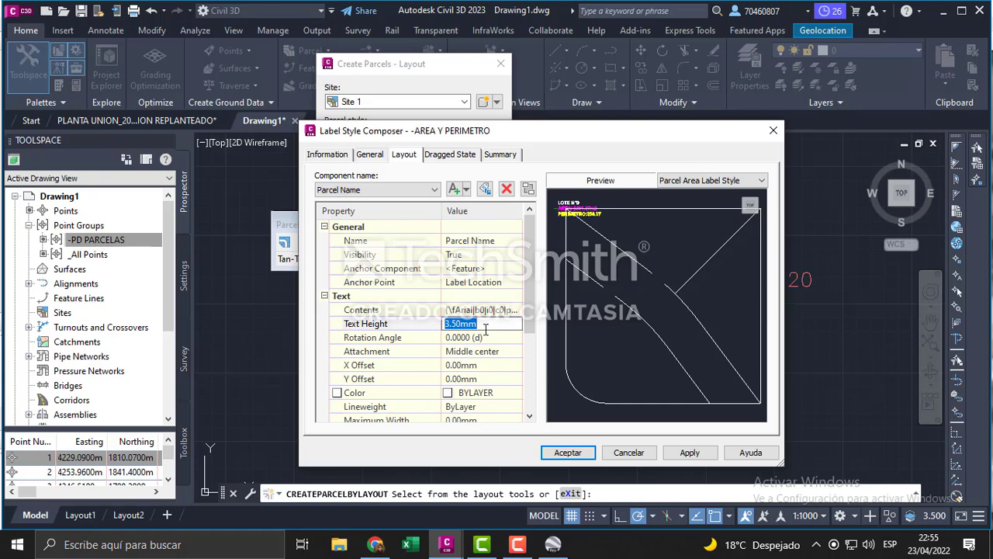
text(2)
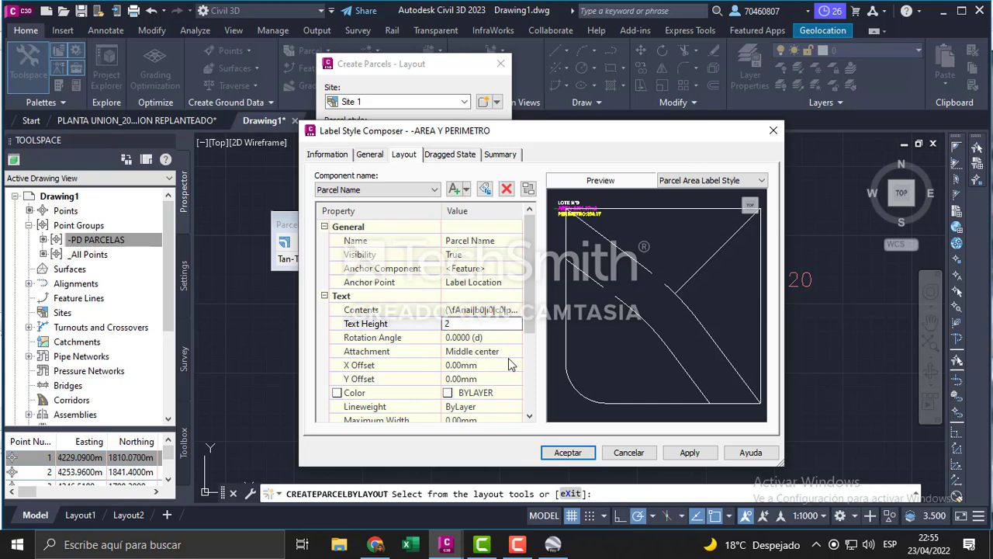
click(510, 356)
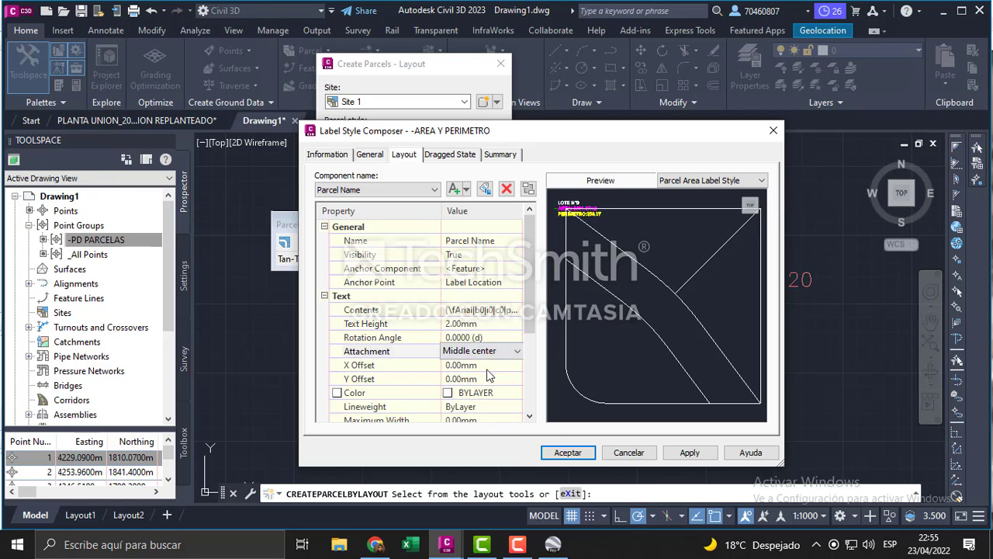
scroll(488, 375, down, 2)
click(689, 452)
click(574, 457)
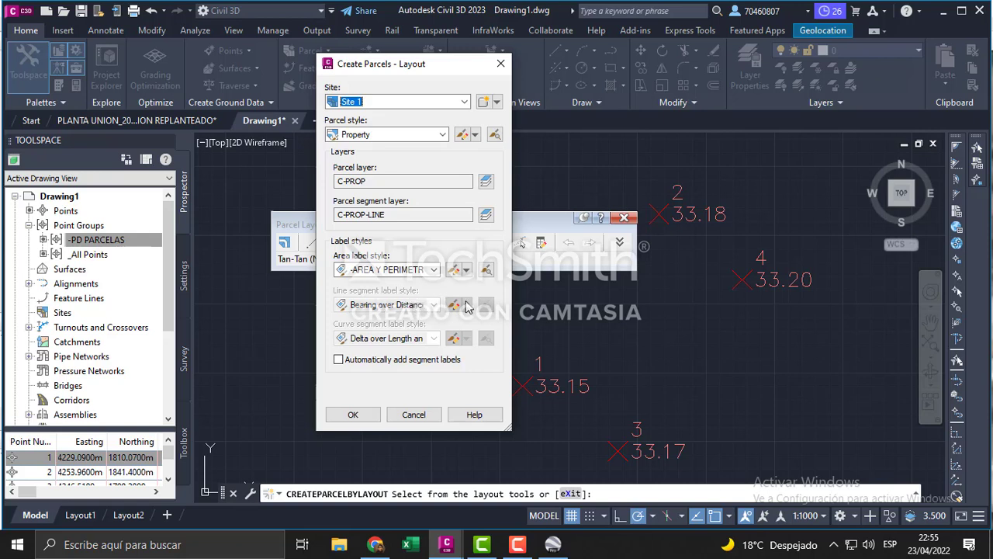
Step: Enable automatic segment labels and rename the Bearing over Distance line segment label style to -DISTANCIA
click(339, 361)
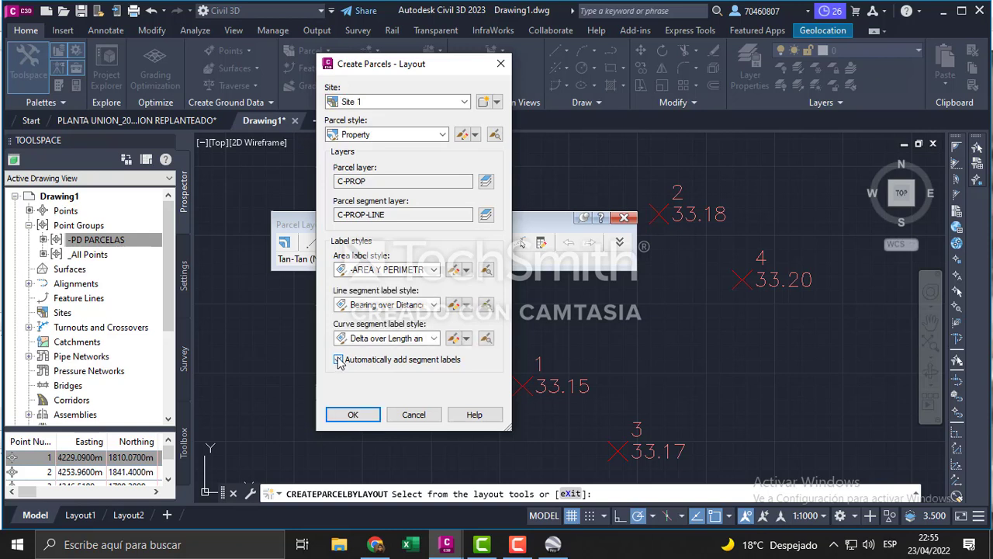
click(466, 305)
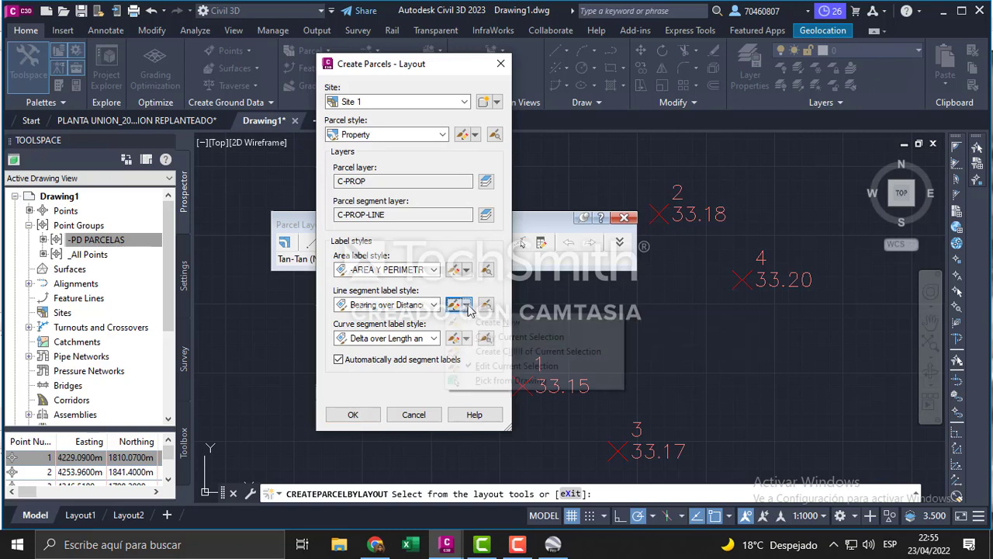
click(518, 368)
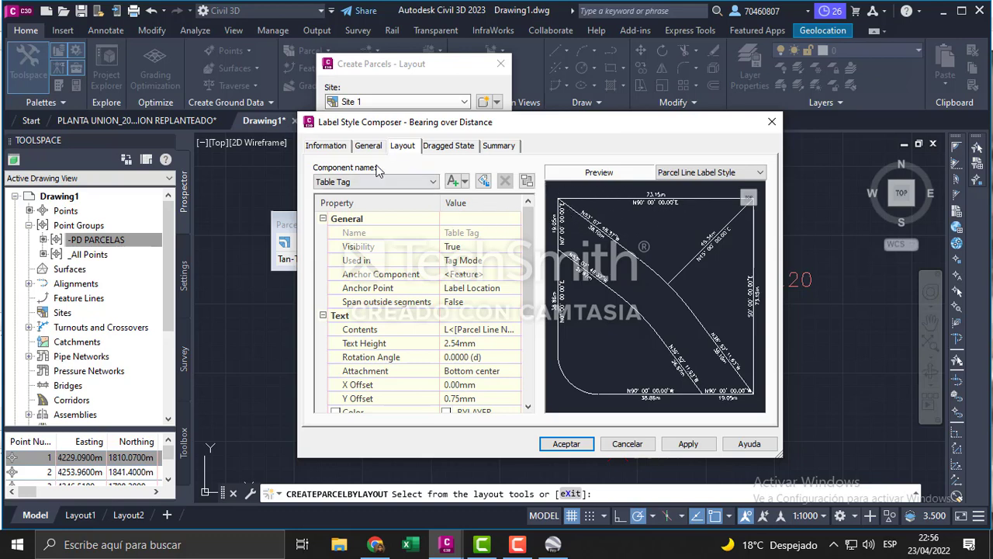
click(346, 147)
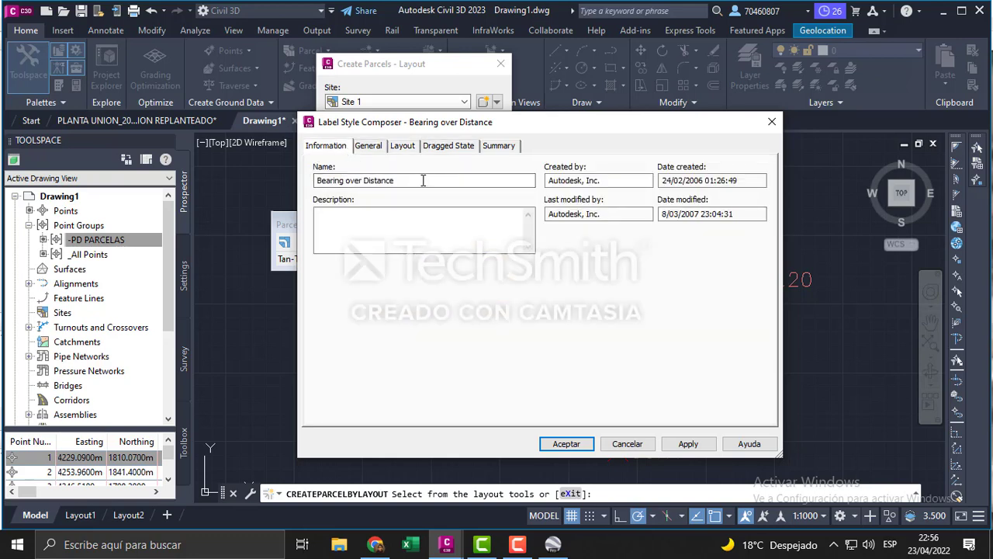
text(-DISTANCIA)
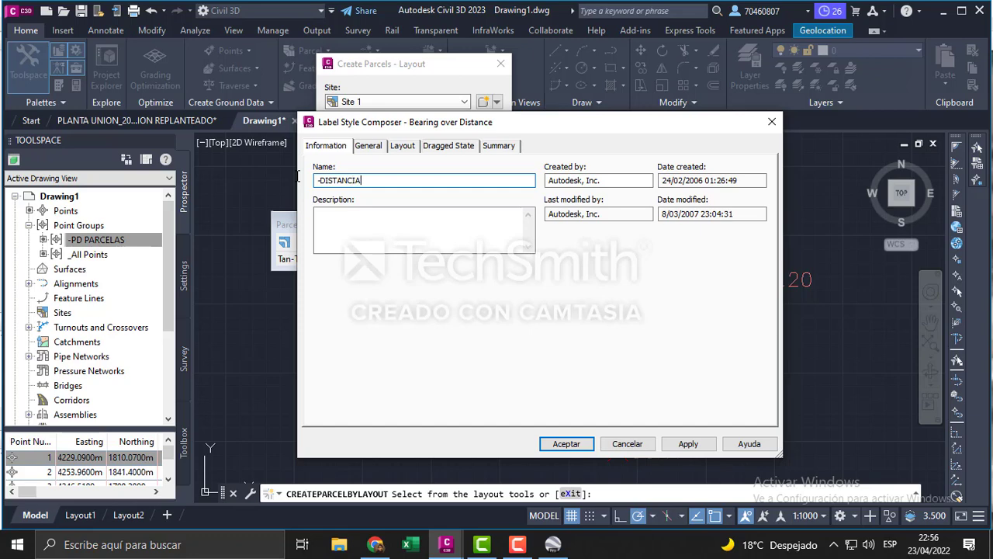
Step: Delete the Bearing component from the -DISTANCIA label style's layout
click(407, 149)
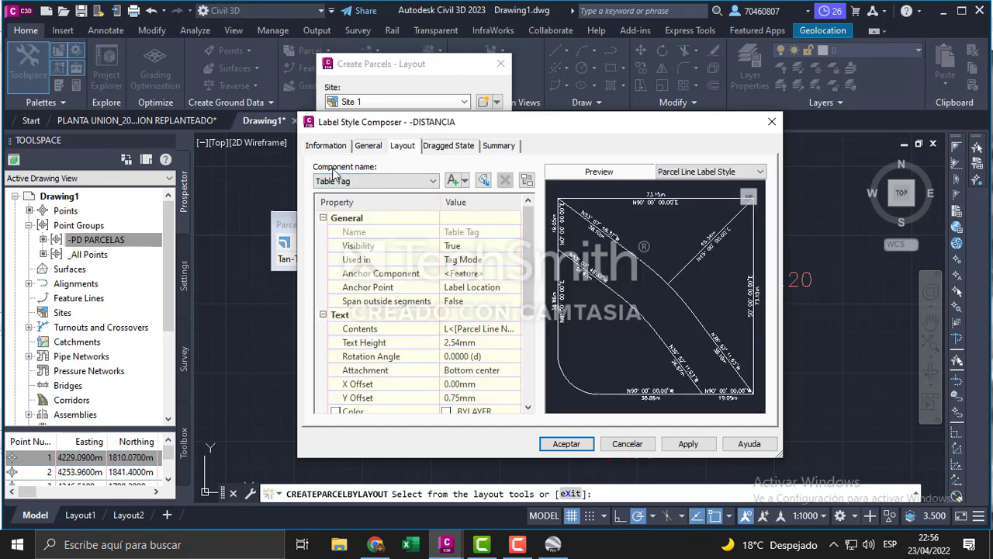
click(376, 181)
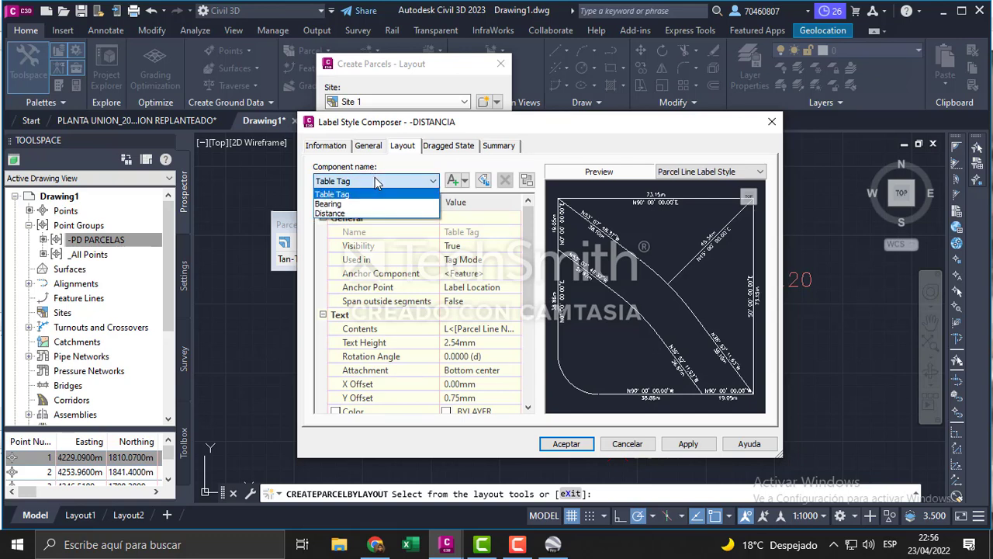
click(341, 205)
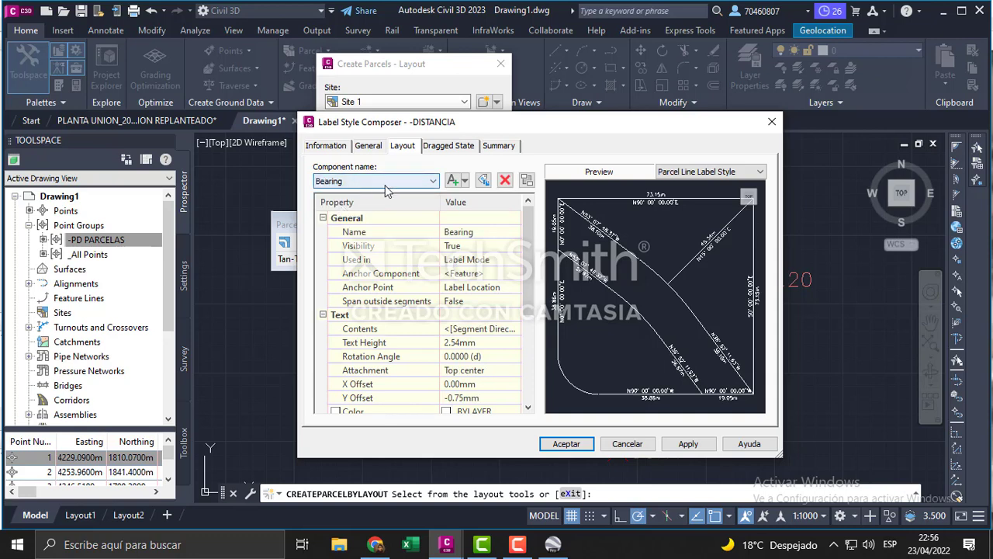
click(505, 181)
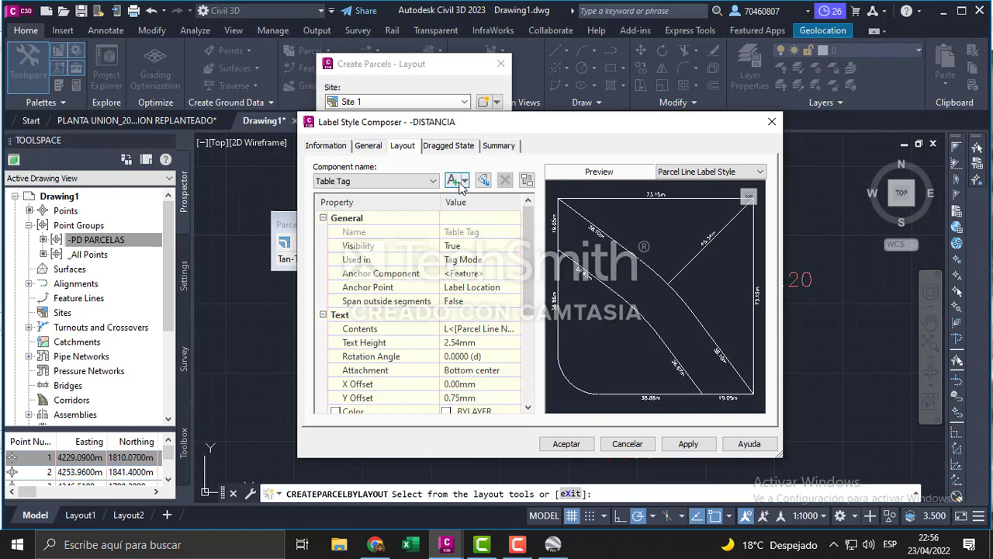
Step: Set the text height of the Distance component to 1.5 mm
click(433, 181)
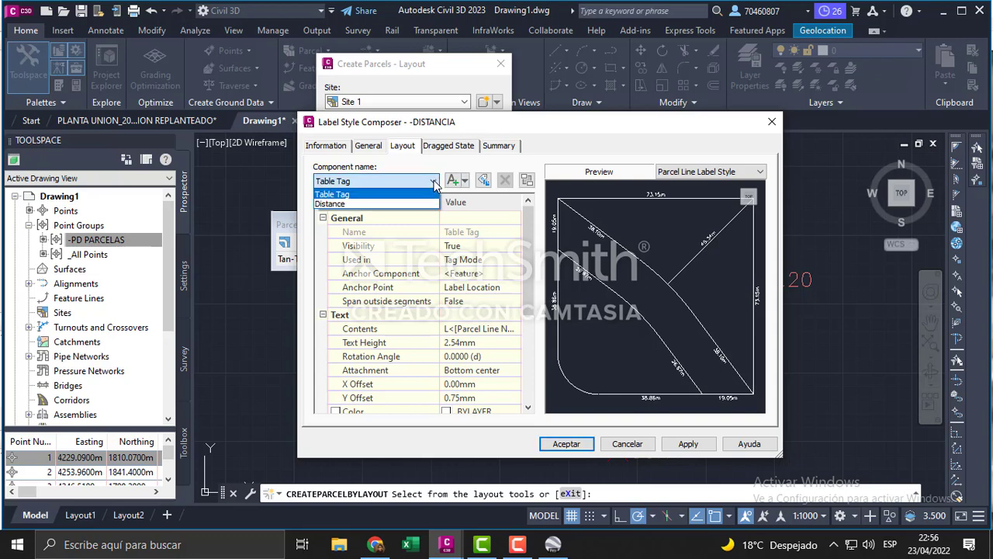
click(334, 204)
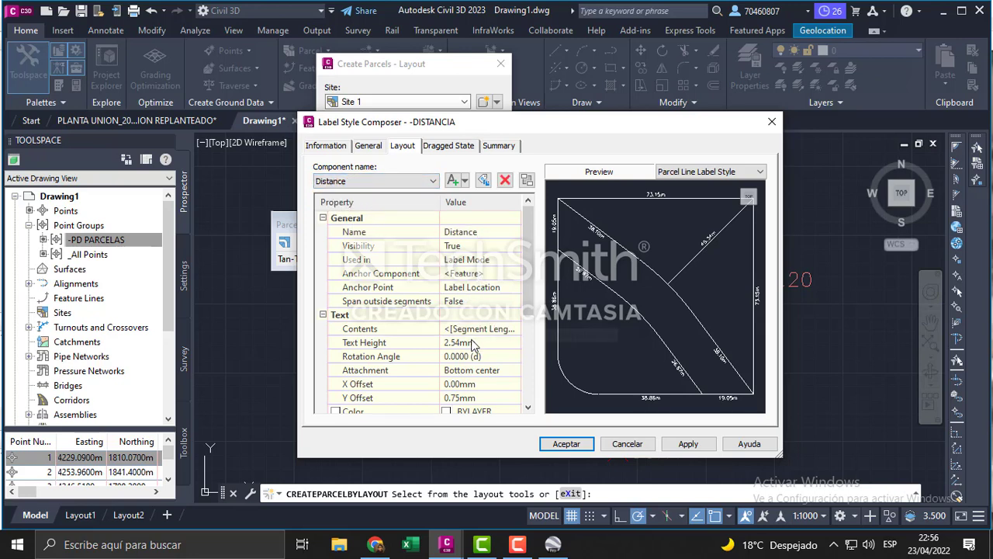
click(455, 345)
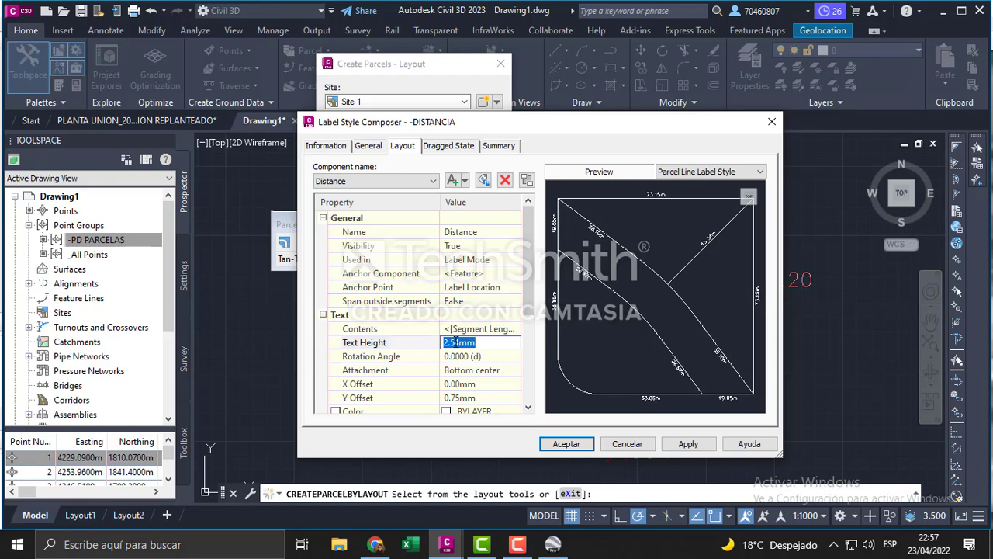
text(1.5)
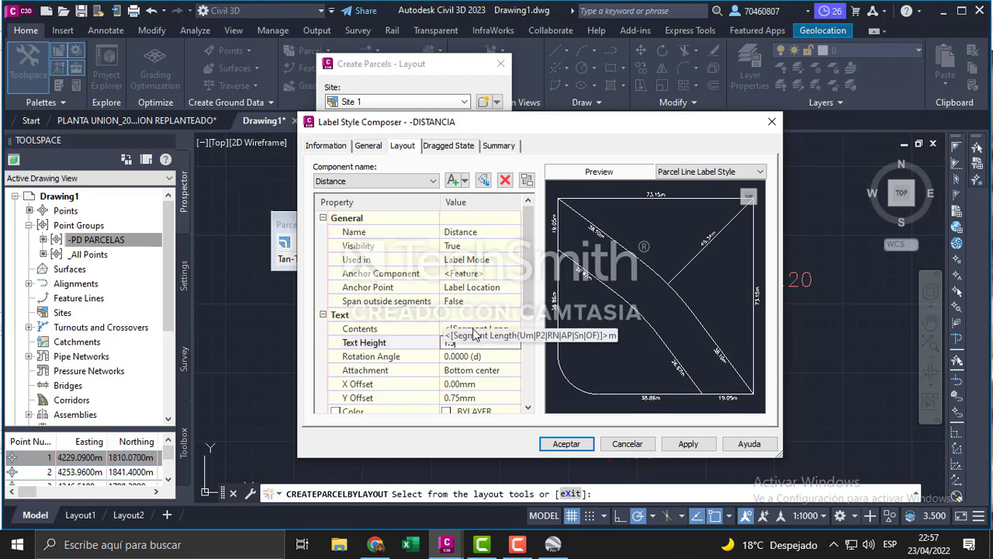
Step: Colour the whole Segment Length text of the Distance component white and accept the edited contents
click(380, 329)
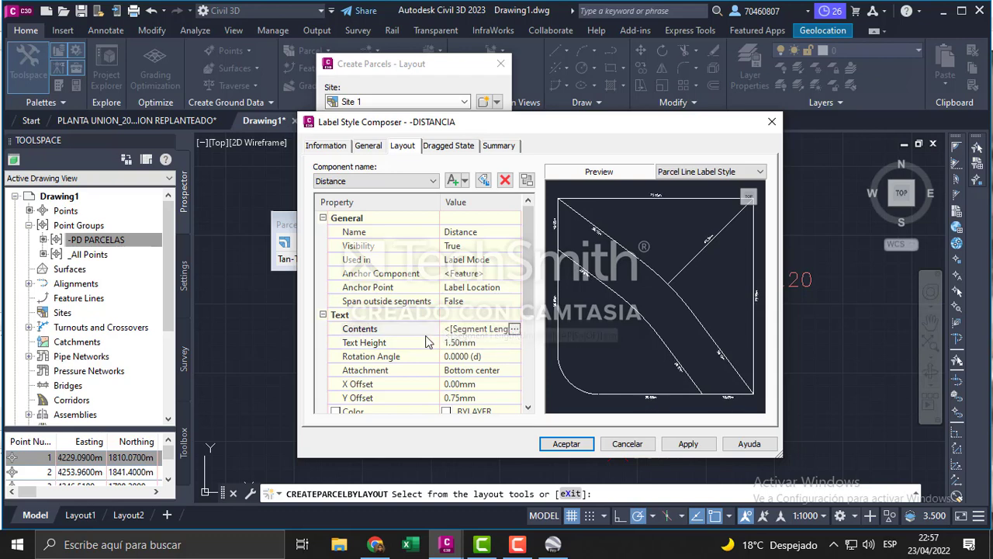
click(515, 329)
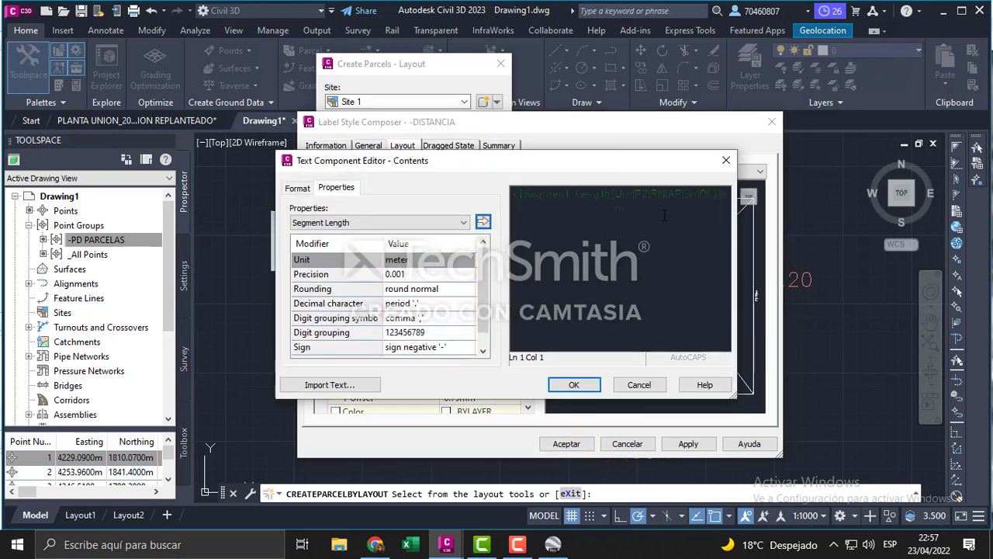
click(647, 211)
key(ctrl+a)
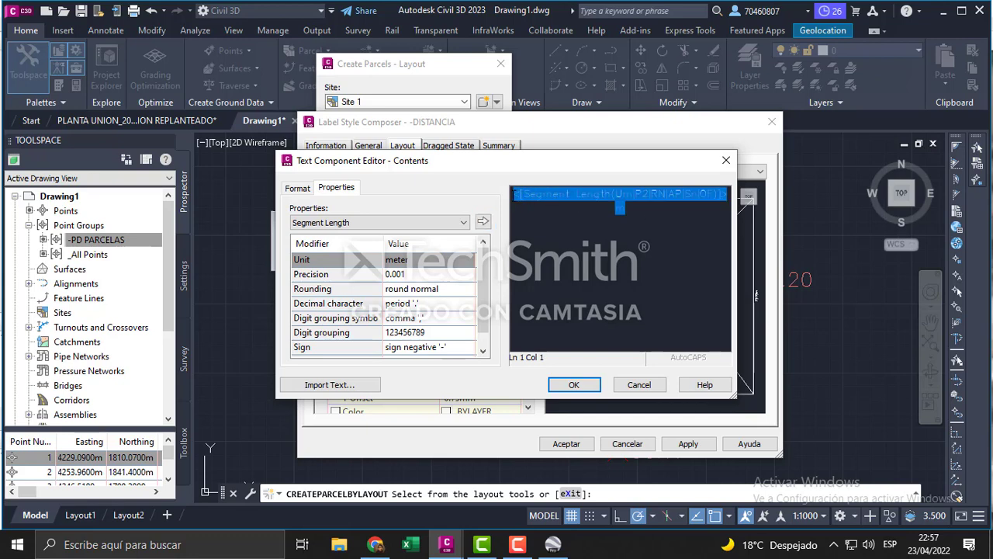
click(301, 190)
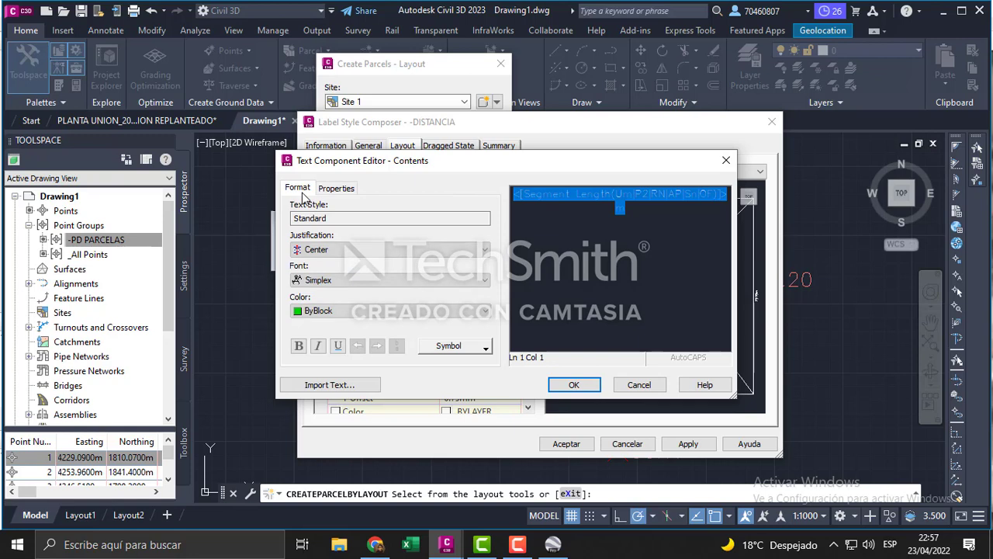
click(341, 312)
click(313, 390)
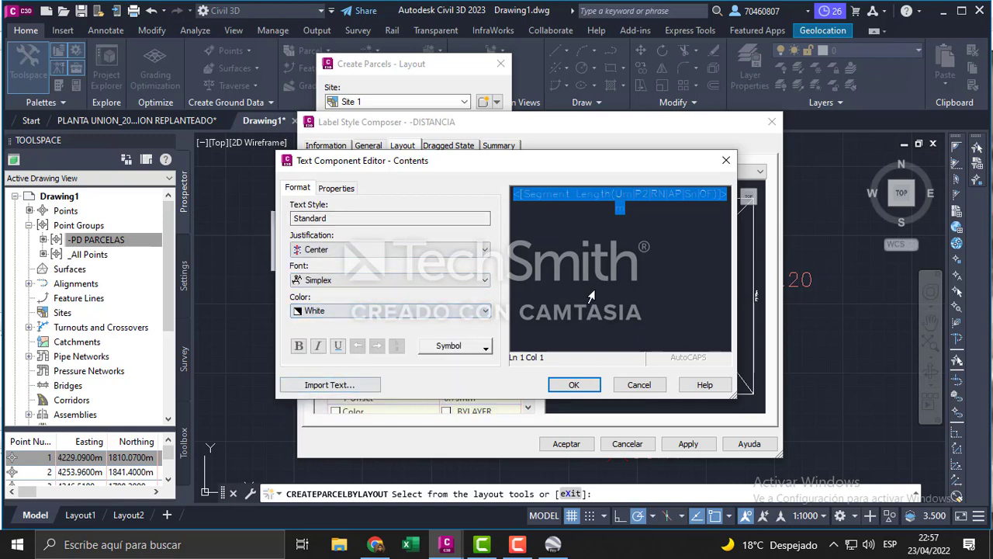
click(657, 245)
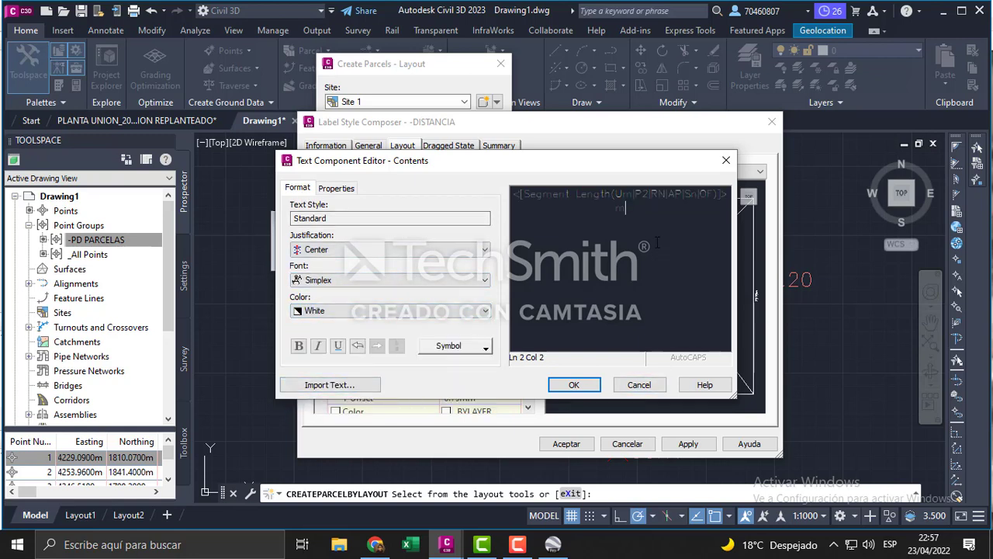
click(575, 386)
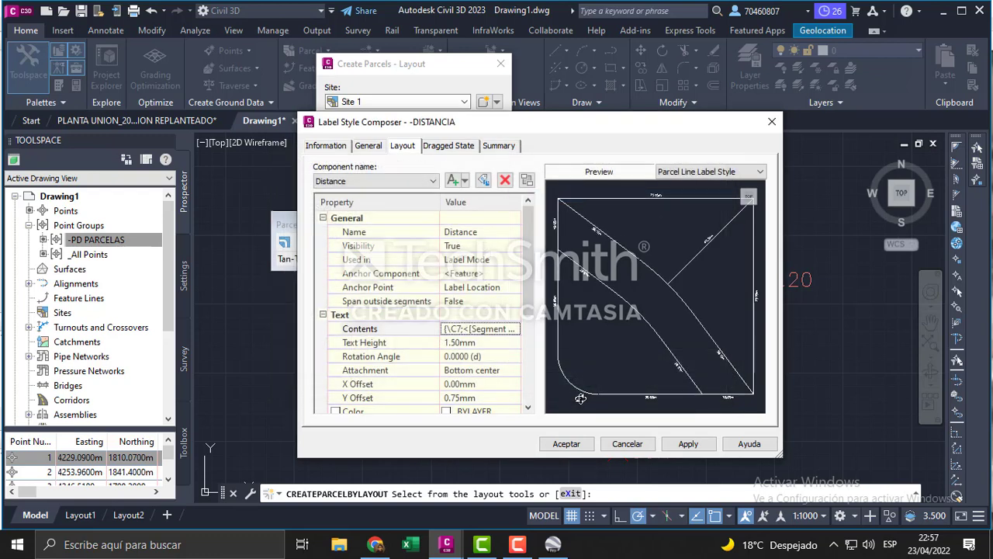
Step: Accept the -DISTANCIA style and the parcel creation settings, and move the Parcel Layout Tools clear of the points
click(574, 443)
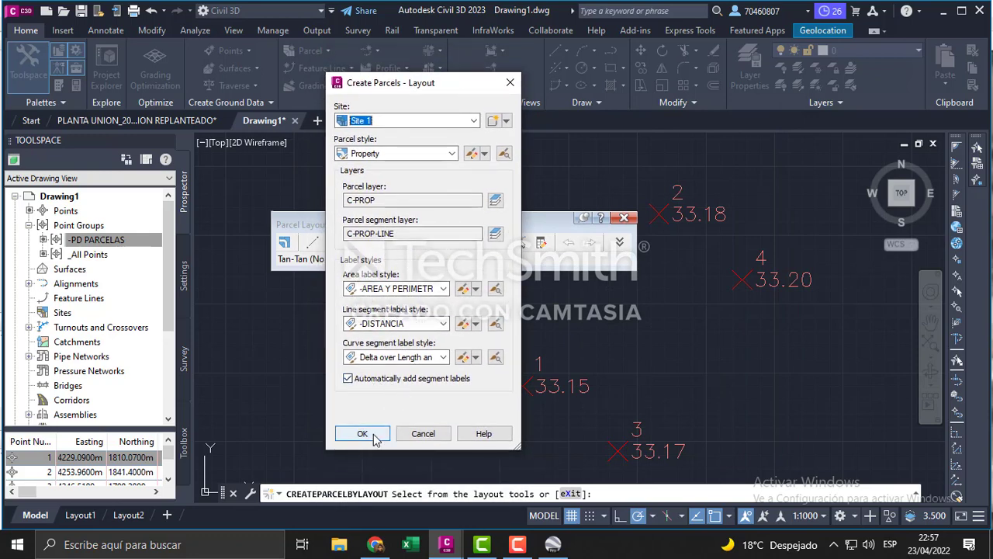
click(362, 433)
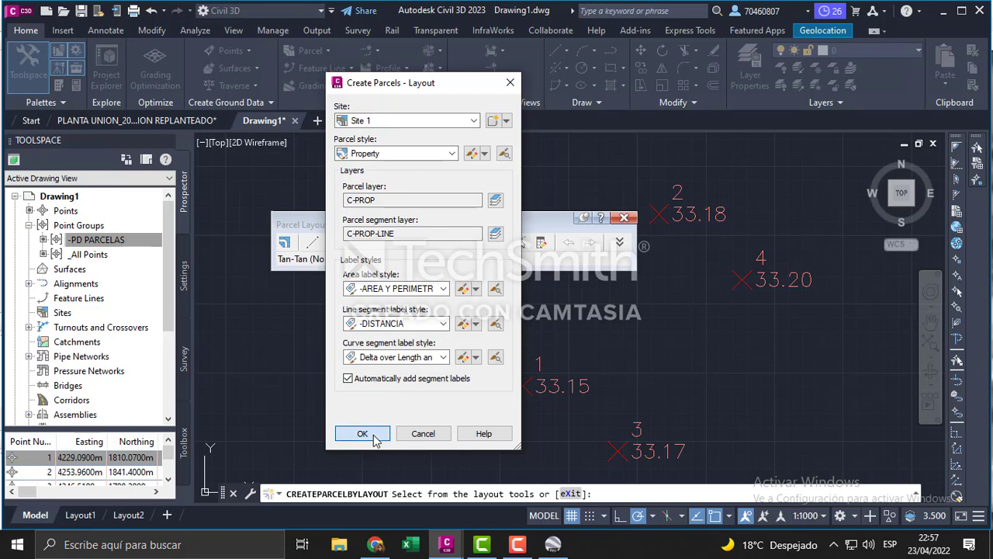
drag(510, 229, 412, 143)
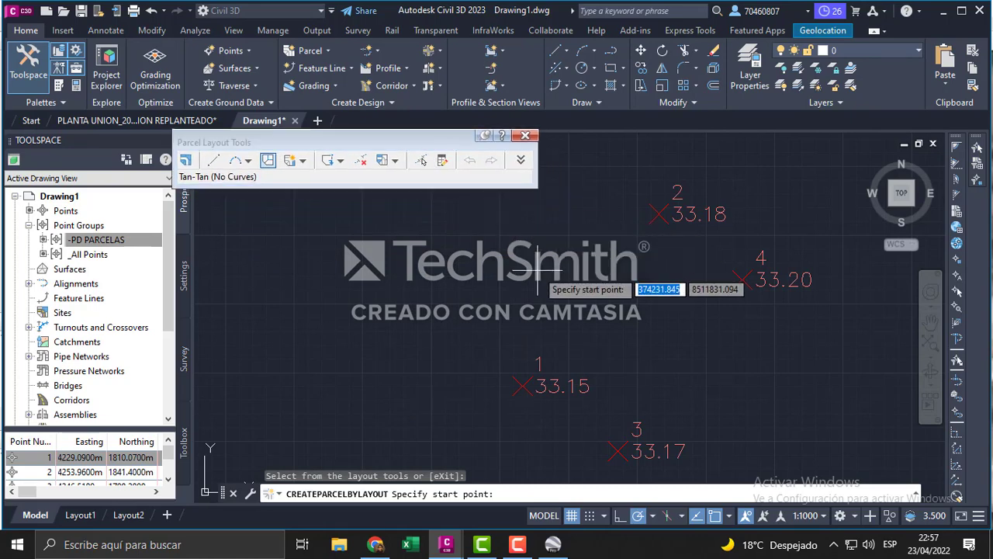
Step: Draw the first two parcel sides, starting at point 1 and passing through point 2 to point 4
scroll(590, 295, up, 3)
scroll(597, 330, down, 2)
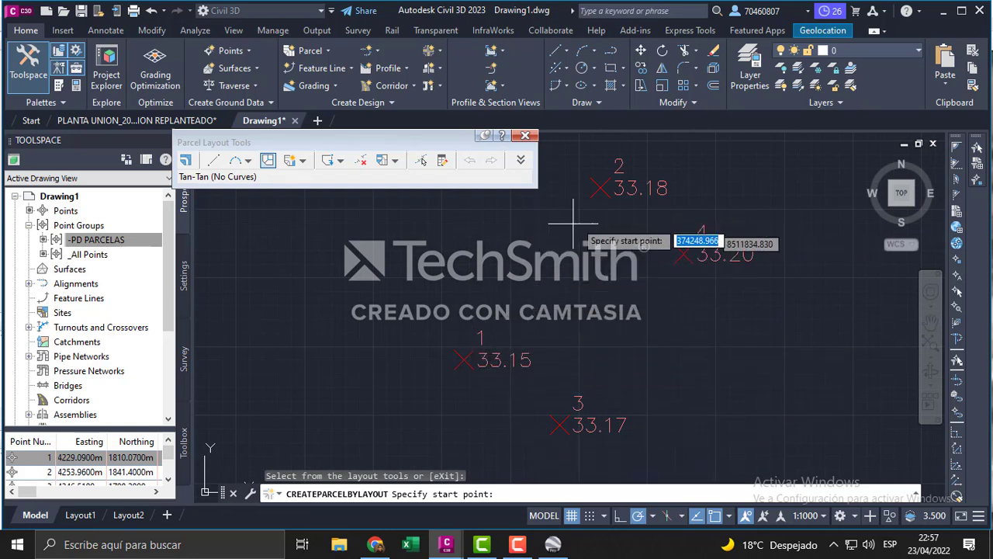
click(464, 359)
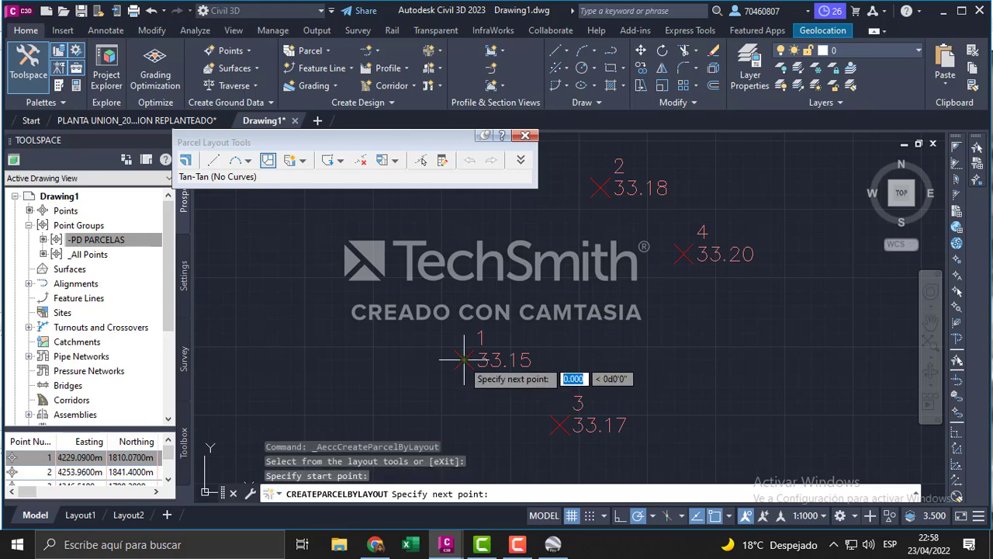
scroll(605, 183, up, 4)
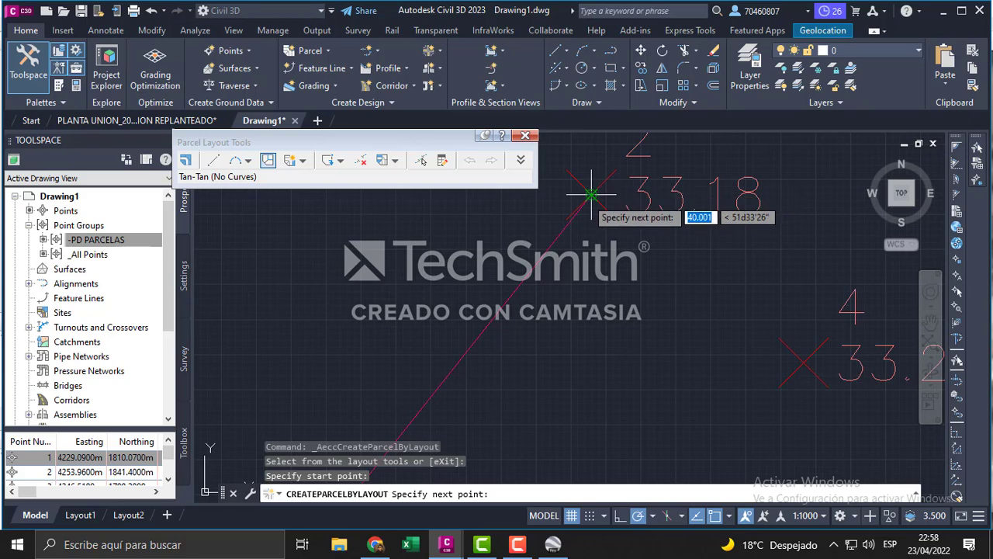
click(591, 194)
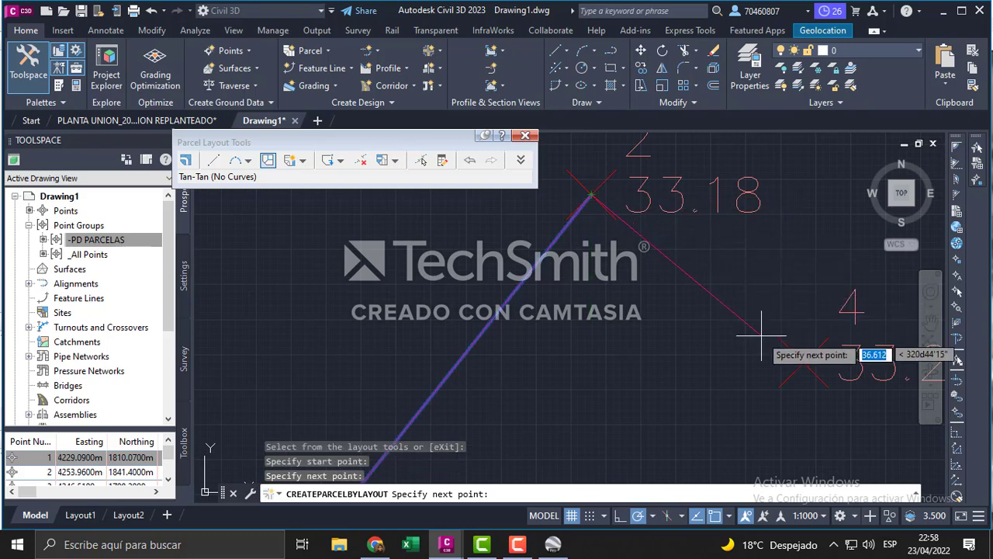
click(802, 361)
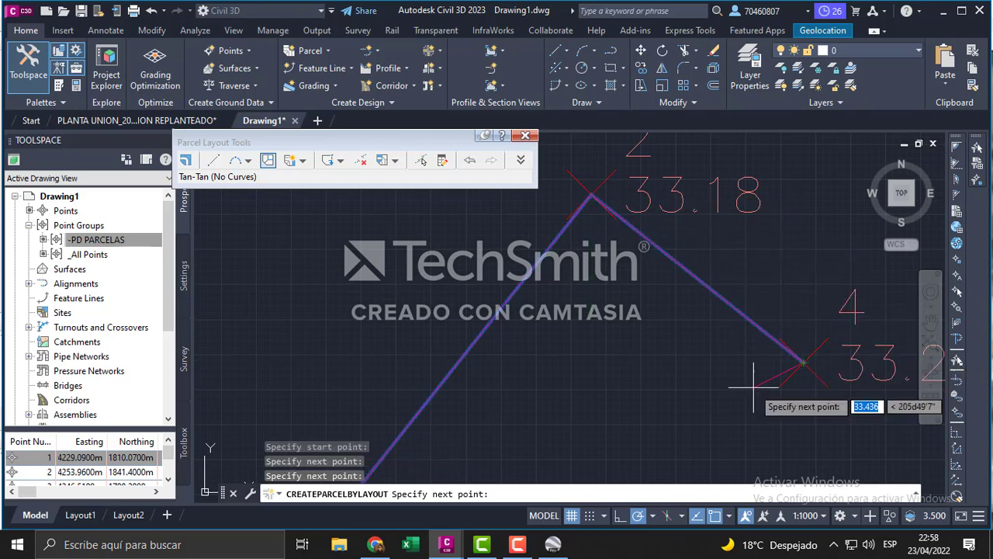
Step: Continue the parcel boundary to point 3, close it at point 1 and exit the parcel layout command
middle_drag(743, 403, 765, 222)
middle_drag(709, 403, 766, 187)
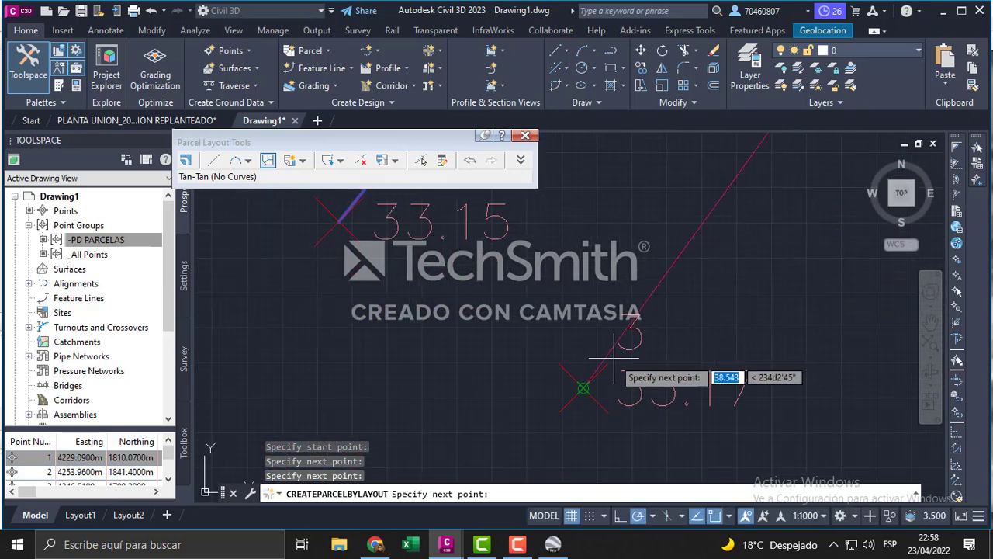
click(583, 388)
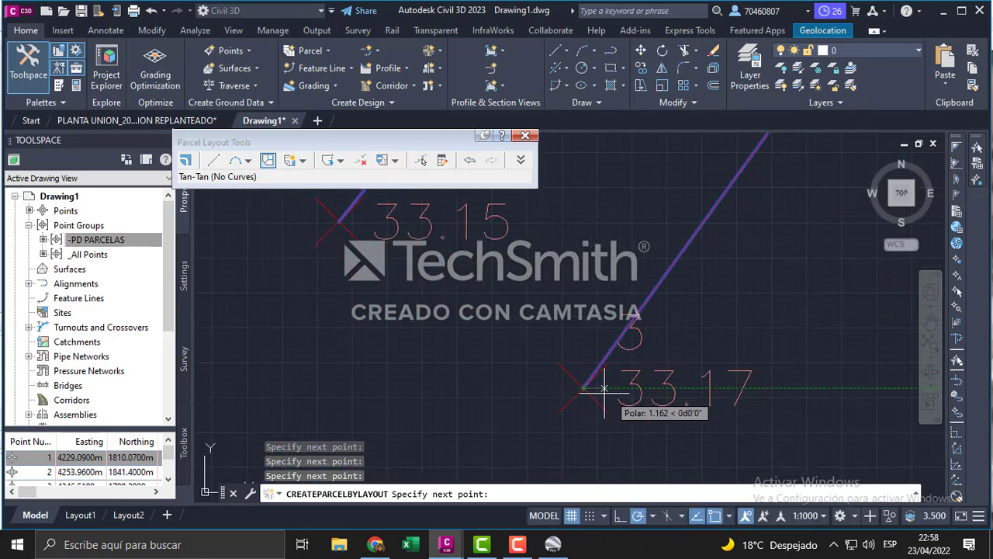
middle_drag(390, 278, 568, 346)
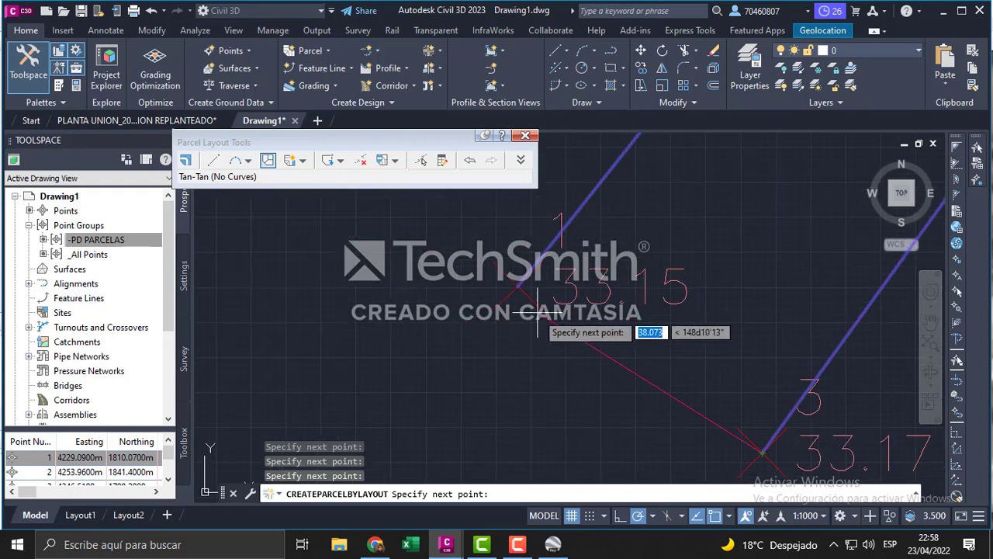
click(517, 285)
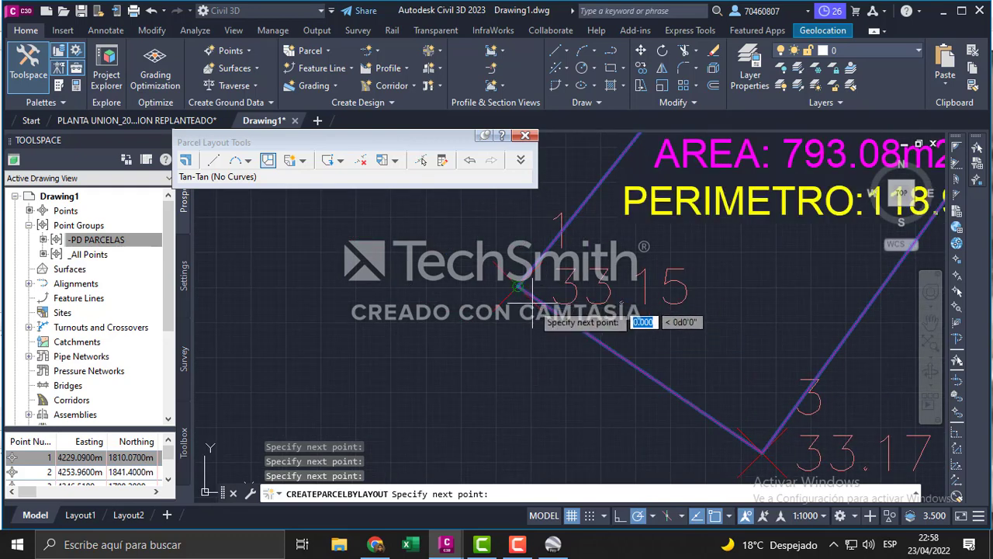
key(Escape)
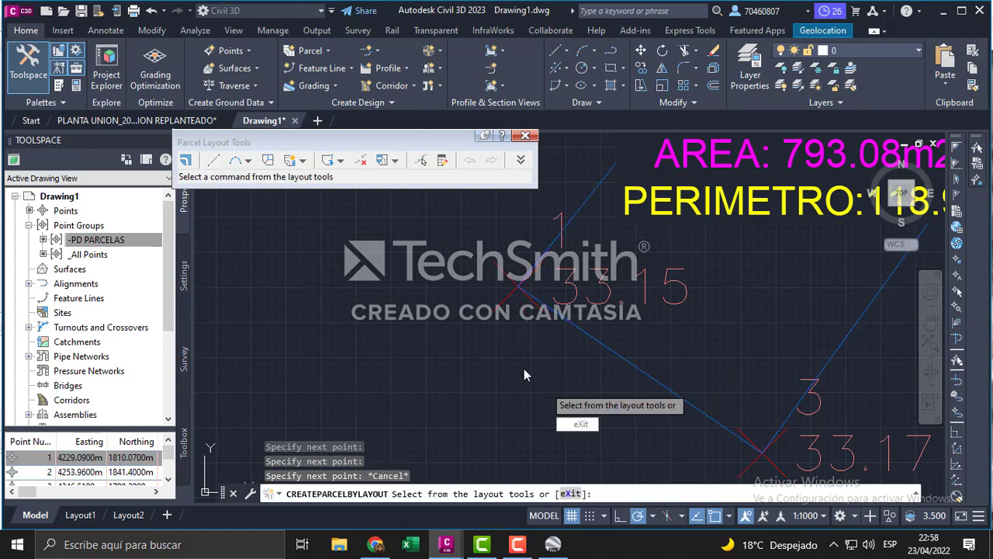
key(Escape)
Step: Open the new parcel's properties and edit its -AREA Y PERIMETRO area selection label style
scroll(710, 318, down, 5)
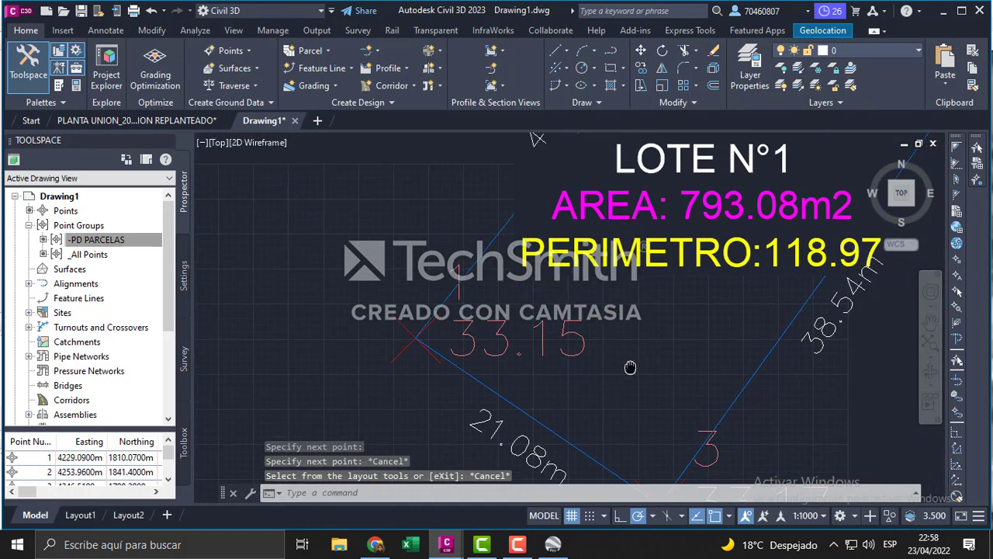
scroll(597, 279, up, 2)
mouse_move(598, 278)
middle_down()
mouse_move(574, 365)
mouse_move(543, 394)
middle_up()
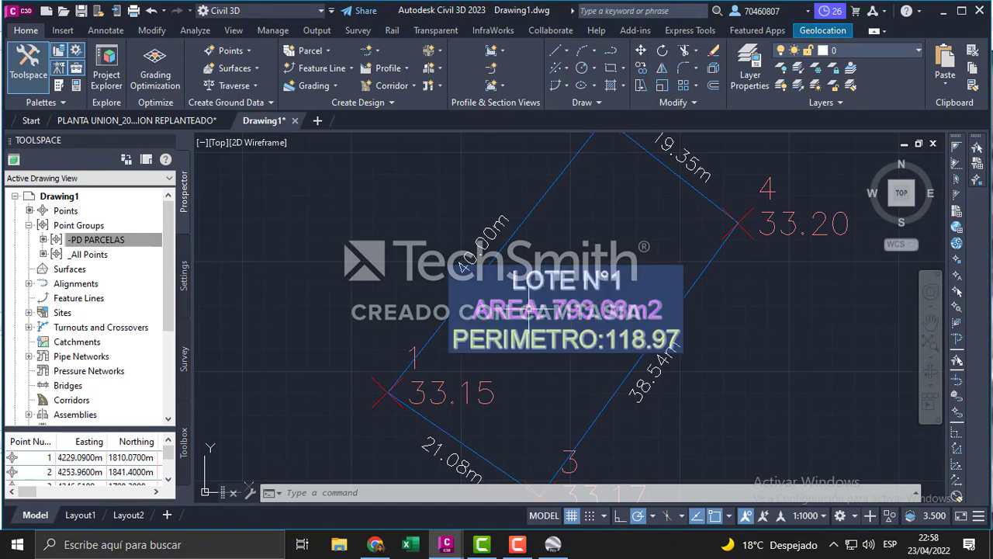
mouse_move(575, 381)
middle_down()
mouse_move(594, 349)
mouse_move(505, 380)
middle_up()
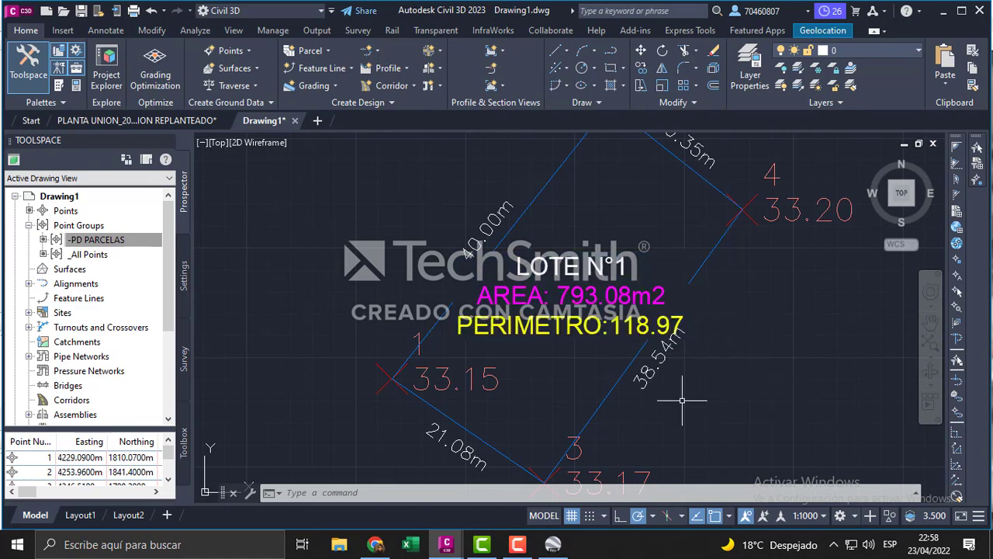
click(570, 295)
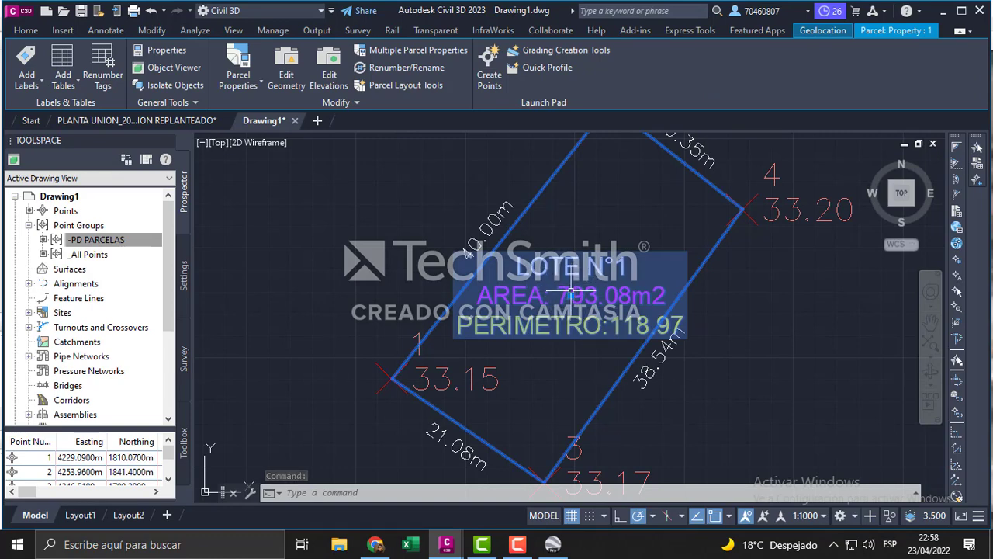
right_click(571, 295)
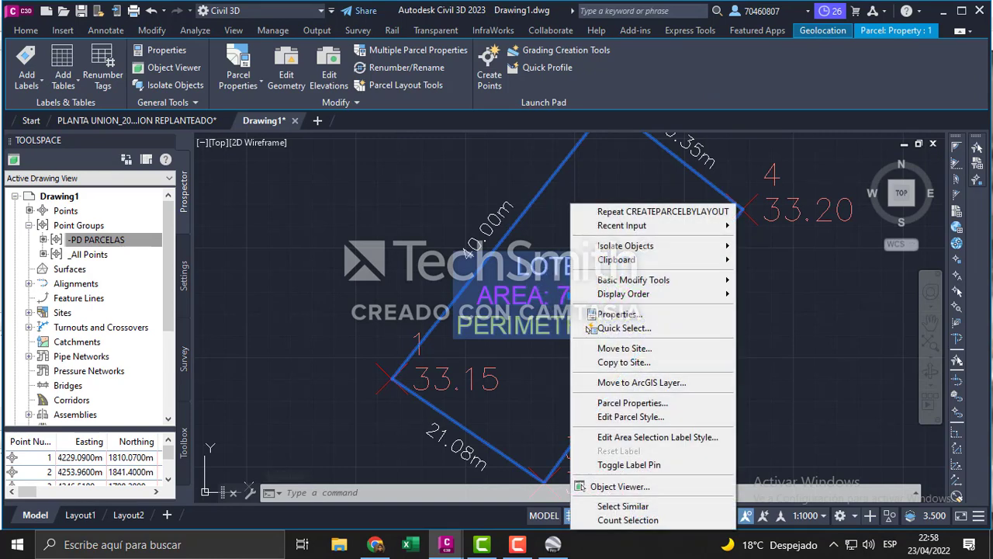
click(643, 406)
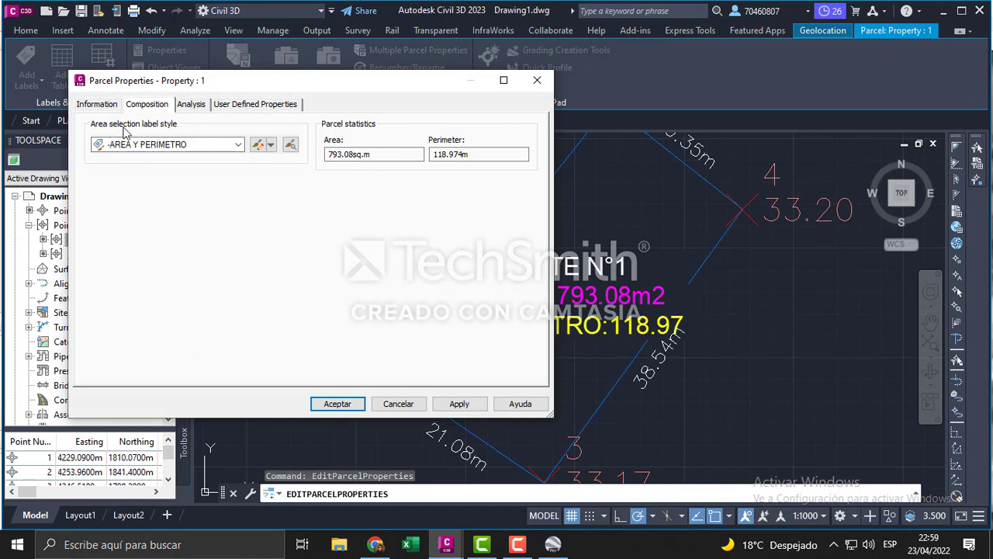
click(100, 104)
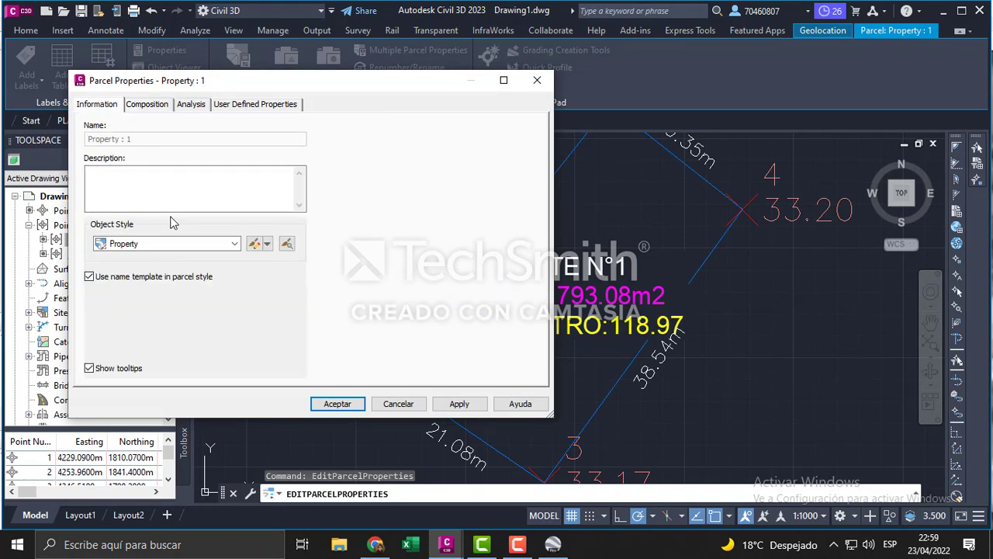
click(144, 106)
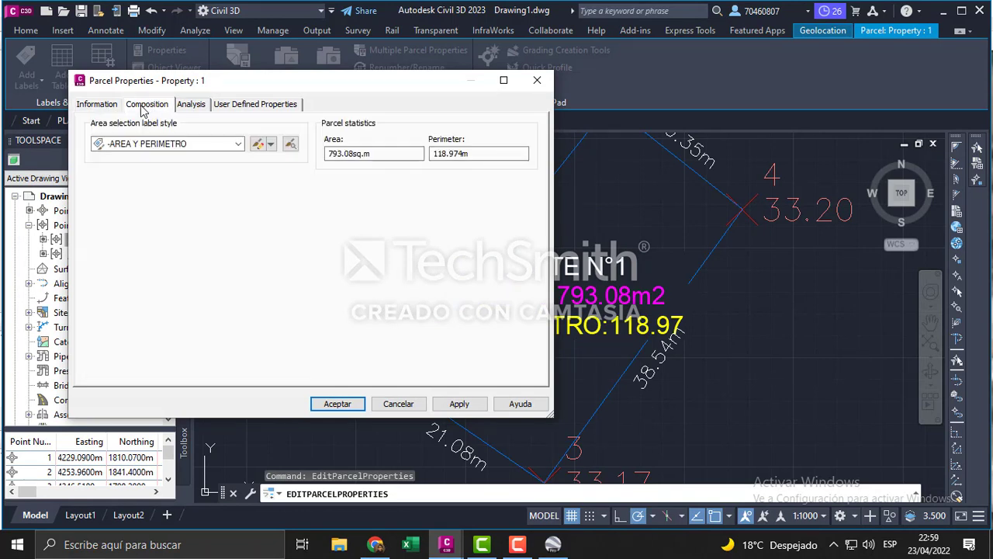
click(271, 146)
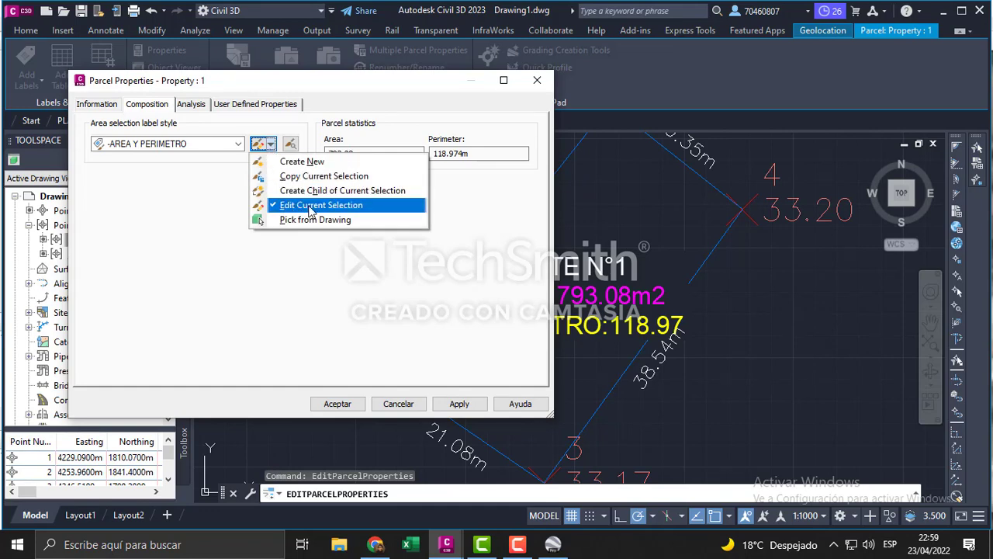
click(333, 206)
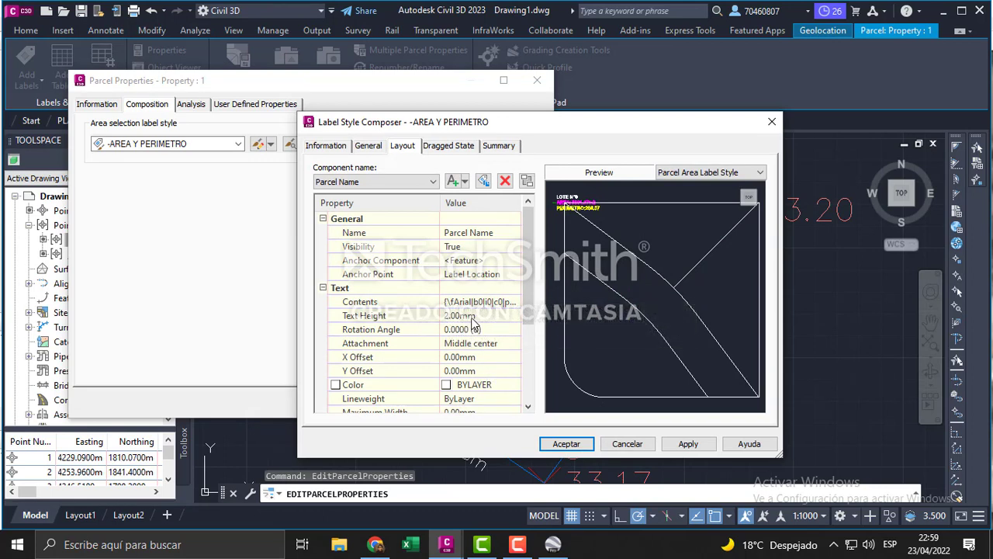
Step: Set the Parcel Name component's text height to 1 mm and accept the label style and parcel properties
click(483, 316)
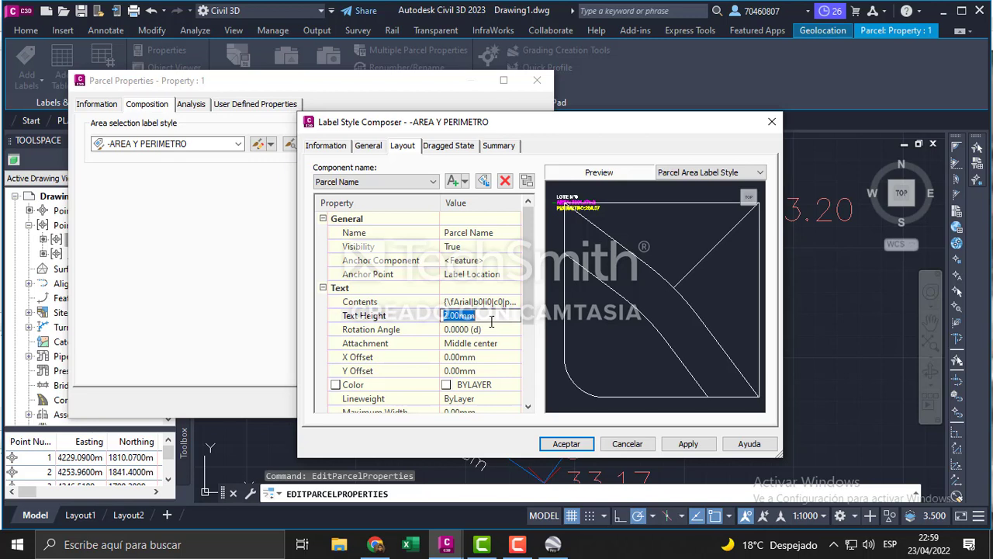
text(1)
click(687, 444)
click(566, 444)
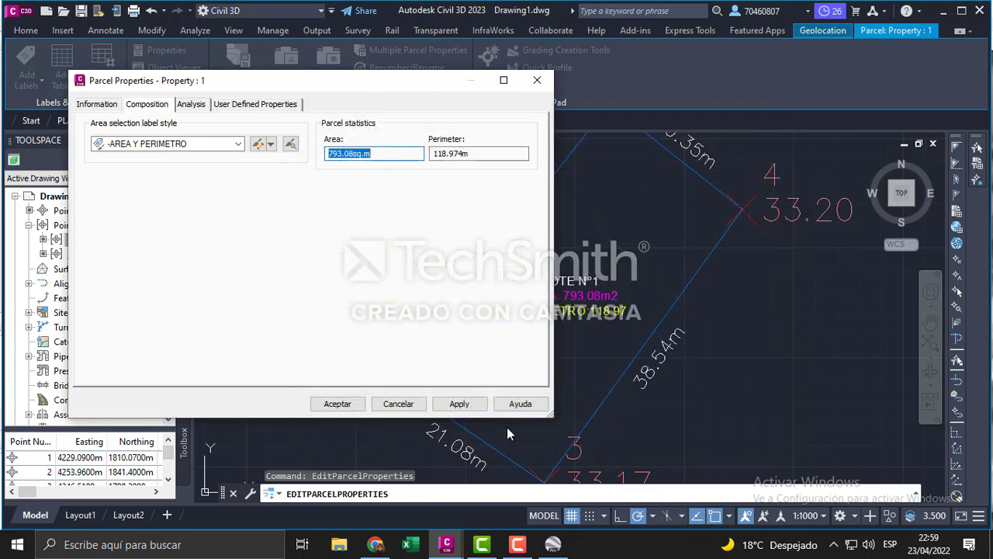
click(455, 403)
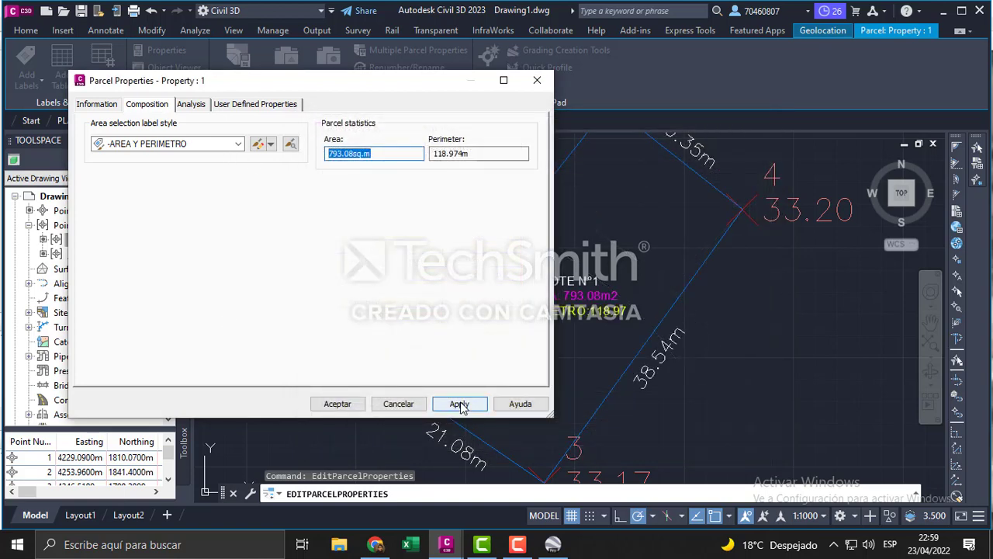
click(362, 405)
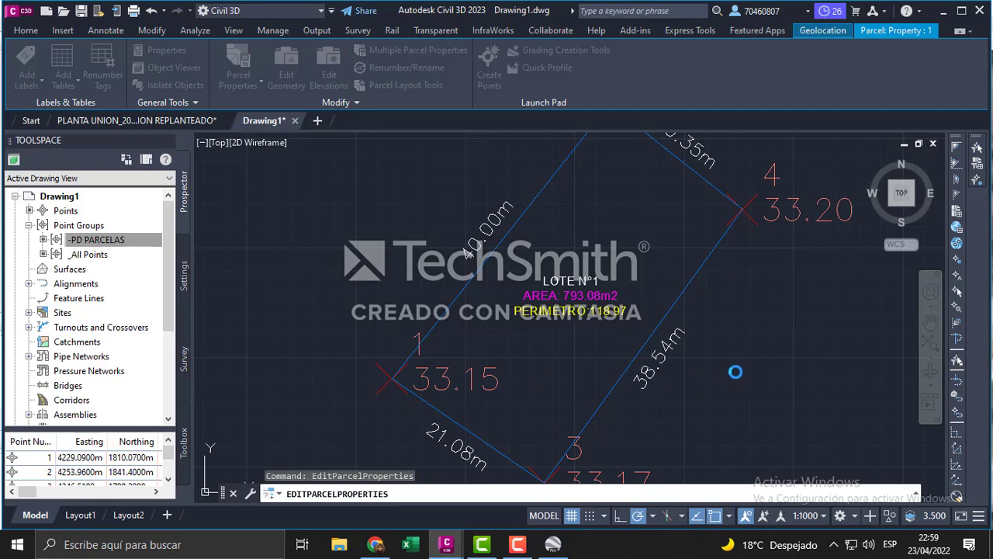
Step: Set the point label style of the -PD PARCELAS point group to <none> and accept the group's properties
mouse_move(720, 318)
middle_down()
mouse_move(747, 339)
mouse_move(733, 344)
mouse_move(774, 354)
middle_up()
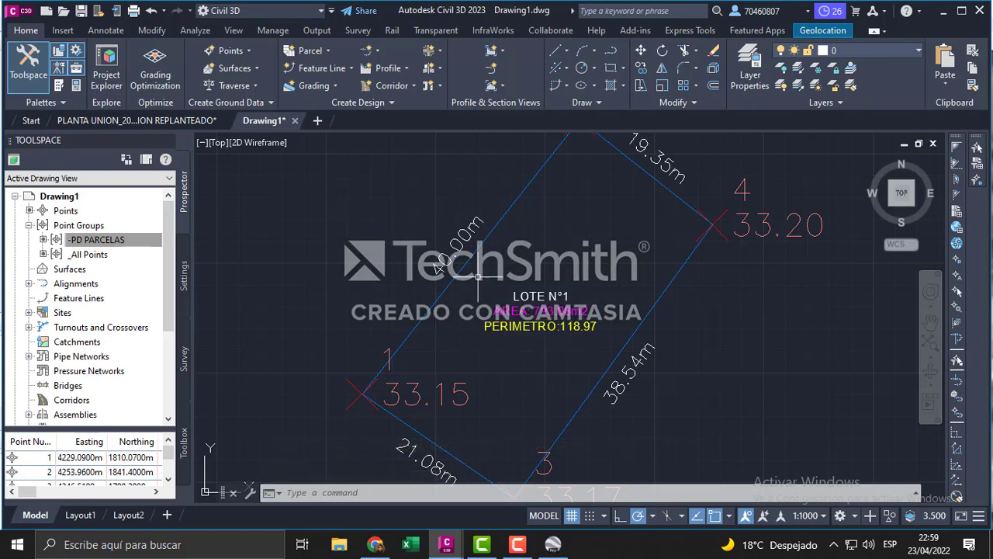
mouse_move(605, 248)
middle_down()
mouse_move(729, 313)
mouse_move(597, 213)
mouse_move(589, 225)
mouse_move(620, 220)
middle_up()
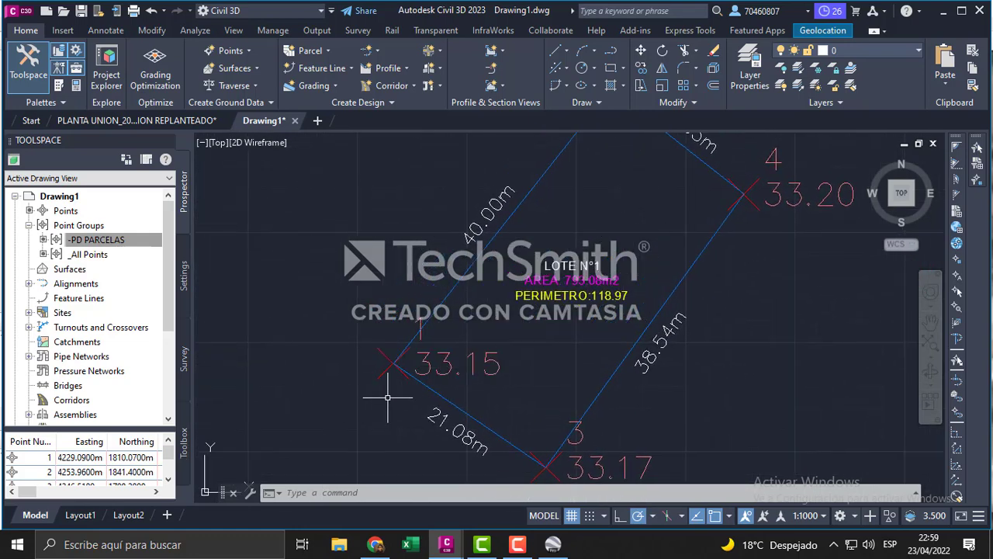
scroll(402, 376, up, 2)
scroll(458, 341, up, 2)
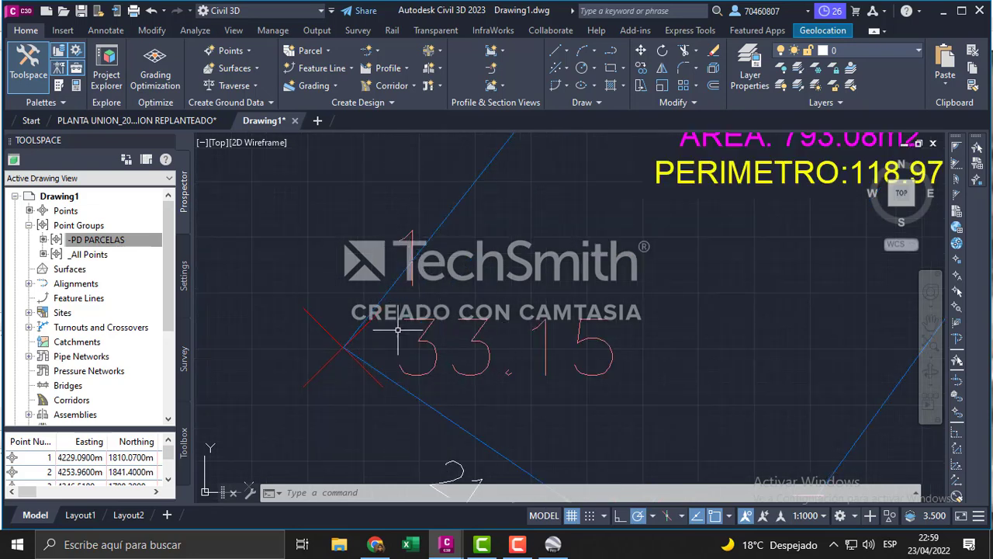
click(104, 241)
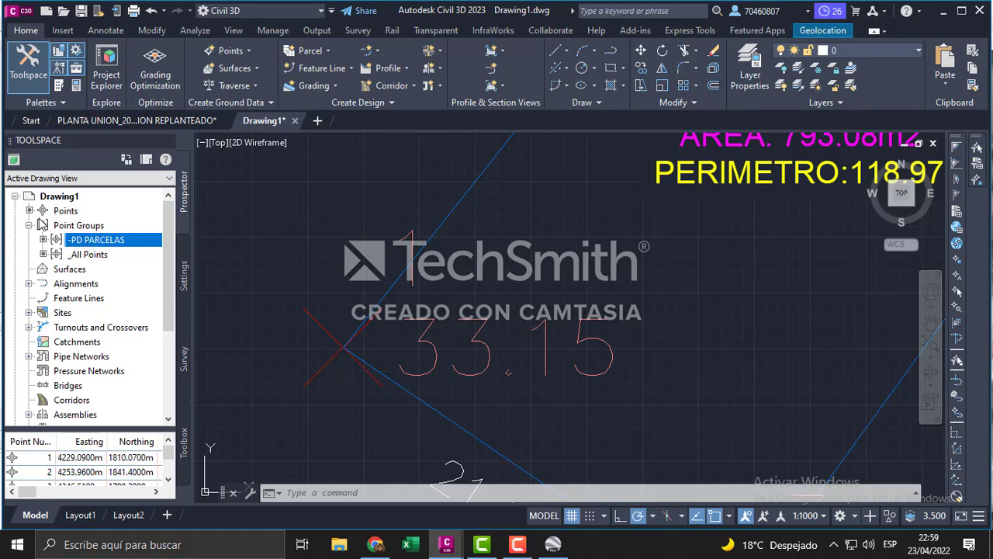
right_click(107, 244)
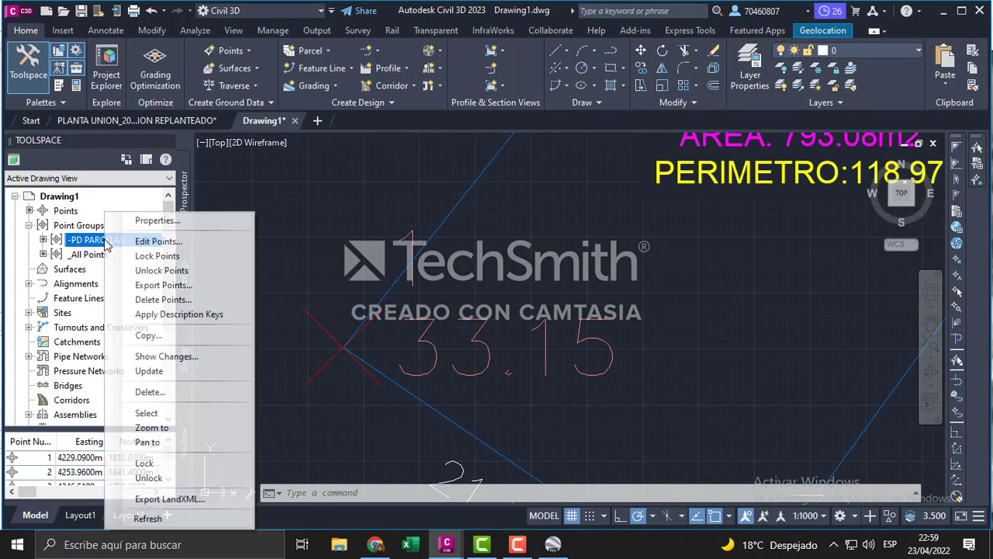
click(156, 221)
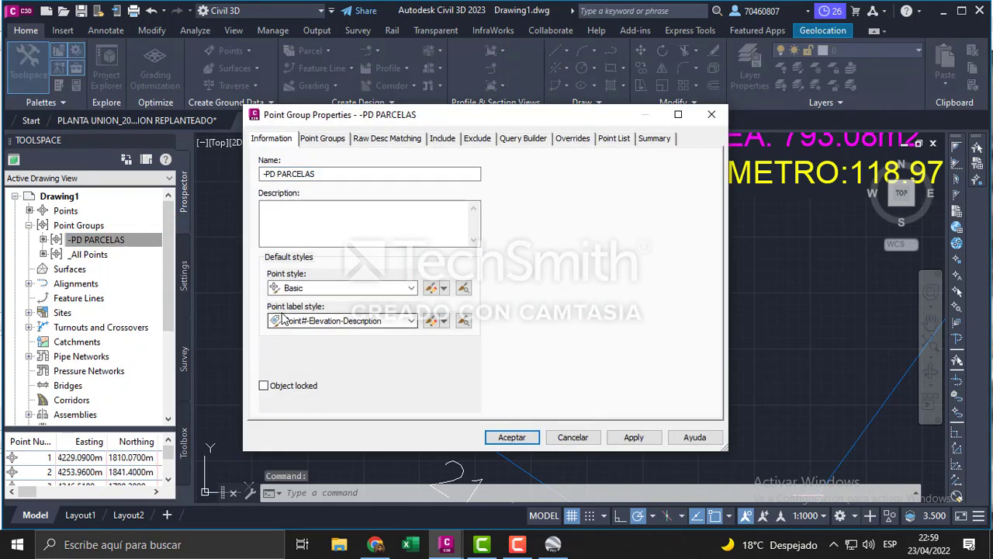
click(330, 321)
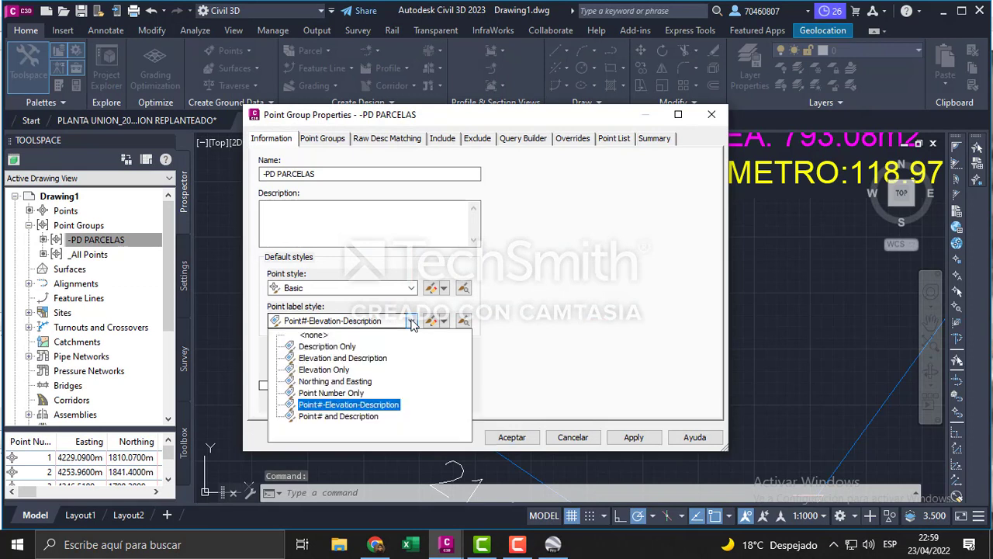
click(313, 334)
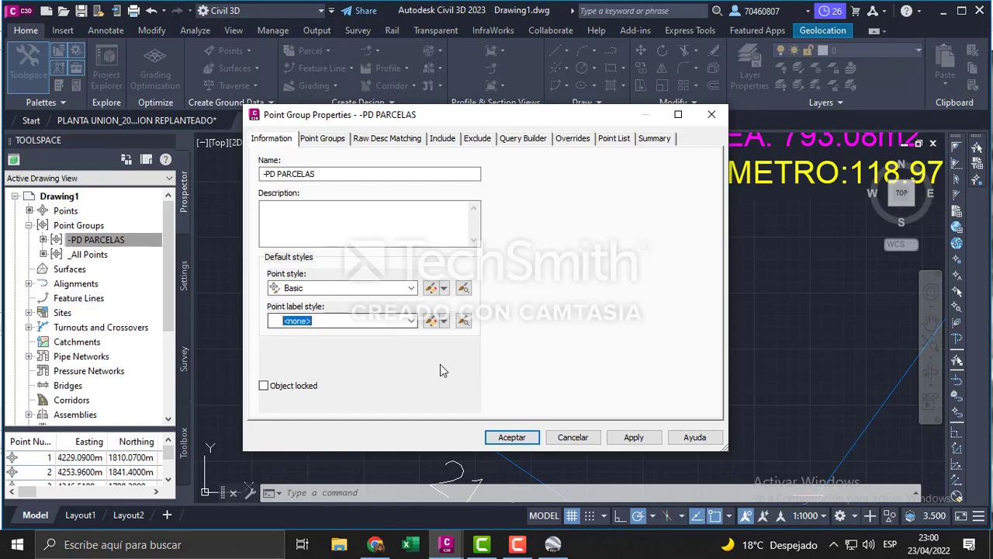
click(634, 437)
click(512, 437)
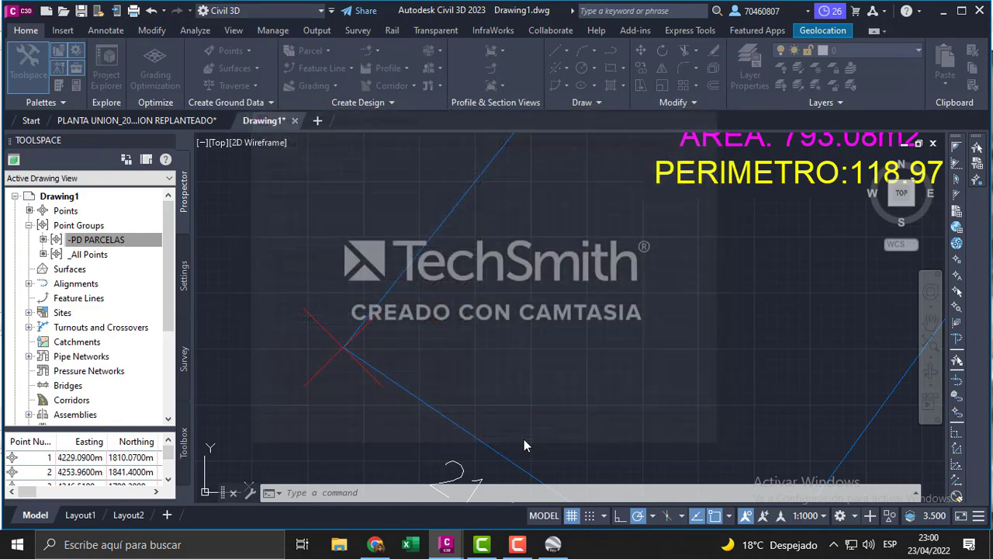
mouse_move(602, 342)
middle_down()
mouse_move(441, 418)
mouse_move(496, 326)
mouse_move(515, 377)
mouse_move(527, 376)
mouse_move(559, 481)
middle_up()
scroll(442, 388, down, 3)
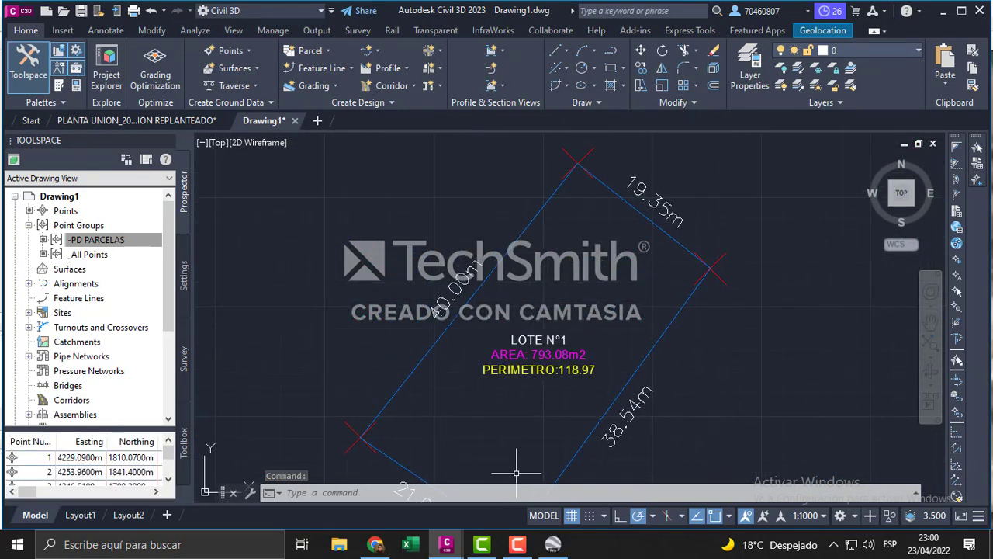
mouse_move(576, 295)
middle_down()
mouse_move(589, 195)
mouse_move(608, 216)
middle_up()
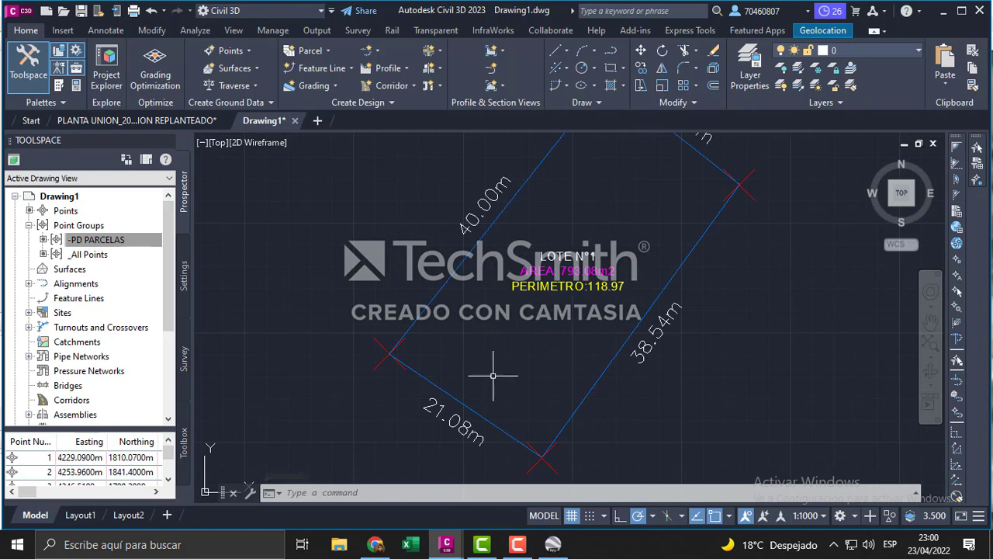
Step: Examine the parcel's side distance labels and its lot number, area and perimeter label up close
scroll(496, 369, down, 2)
mouse_move(505, 361)
middle_down()
mouse_move(625, 354)
mouse_move(623, 393)
middle_up()
scroll(636, 348, up, 3)
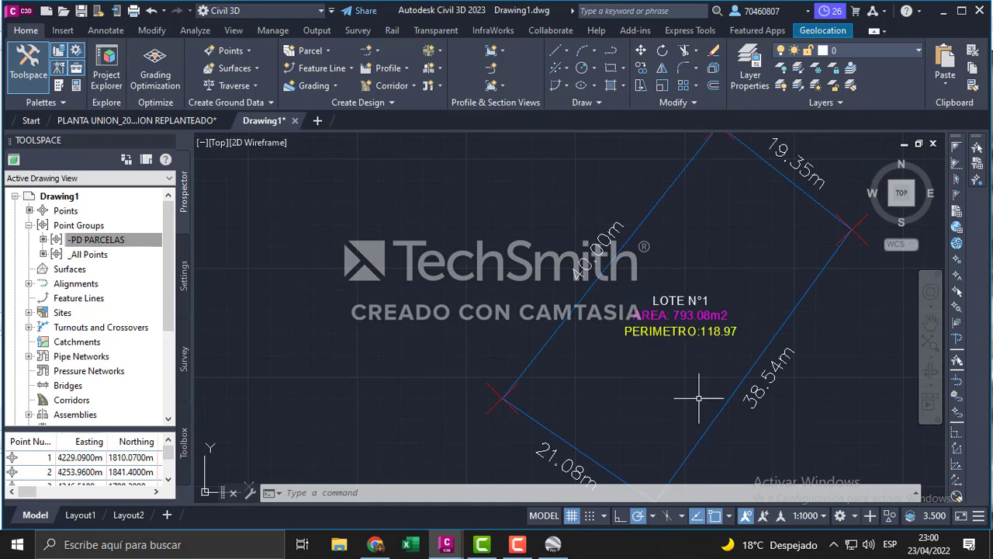
mouse_move(660, 406)
middle_down()
mouse_move(658, 350)
mouse_move(658, 374)
middle_up()
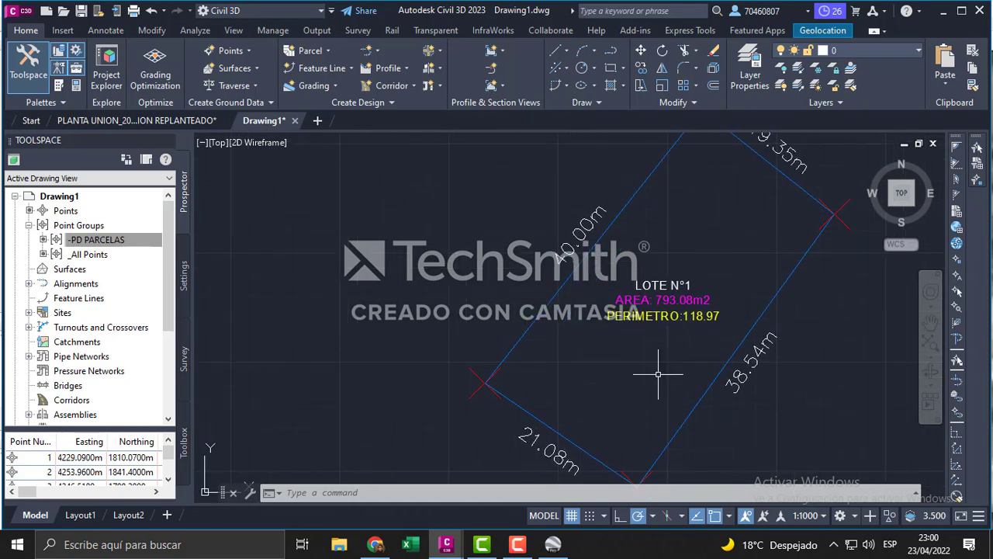
middle_drag(719, 234, 780, 284)
mouse_move(701, 430)
middle_down()
mouse_move(702, 374)
mouse_move(687, 372)
middle_up()
scroll(702, 299, up, 2)
scroll(702, 302, up, 2)
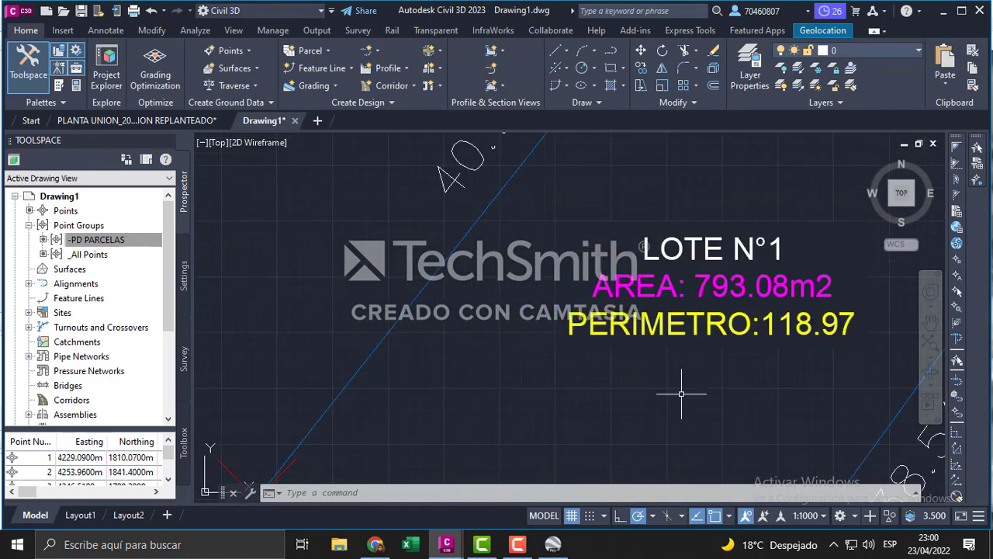
Step: Find and open the Windows Calculator beside the parcel's area label
click(211, 544)
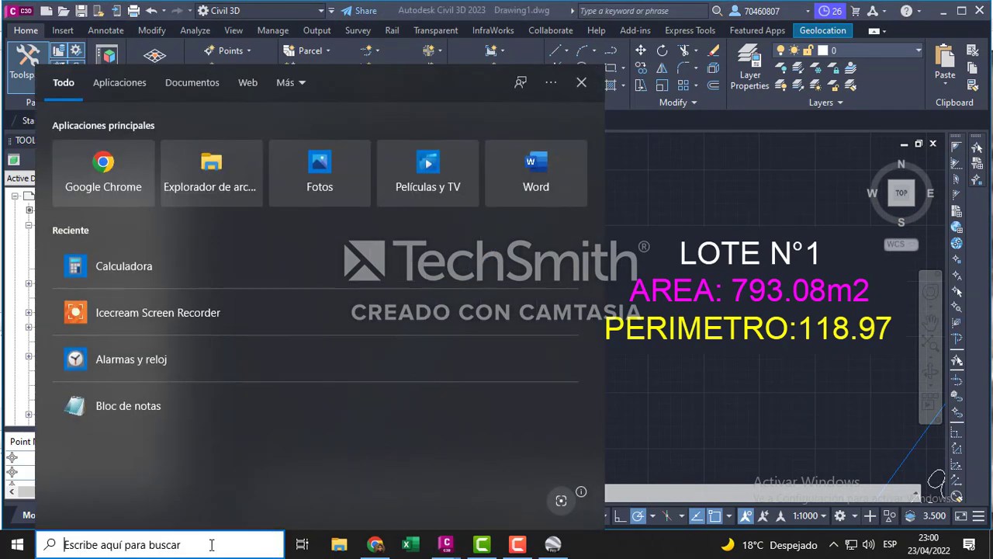
text(CALCULADRA)
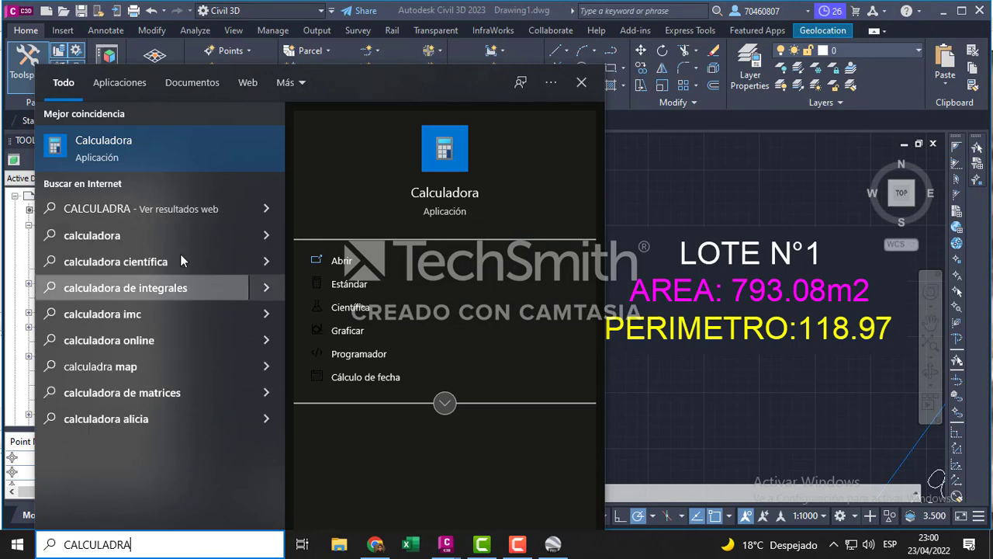
click(133, 158)
drag(173, 103, 247, 101)
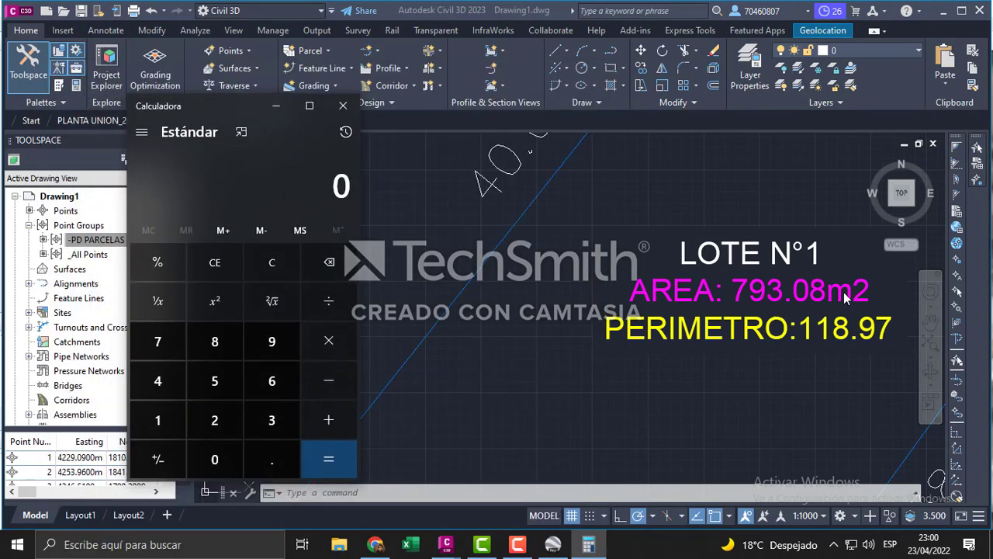
Step: Divide the parcel area 793.08 by 2 in the calculator and minimize it
click(171, 344)
click(275, 348)
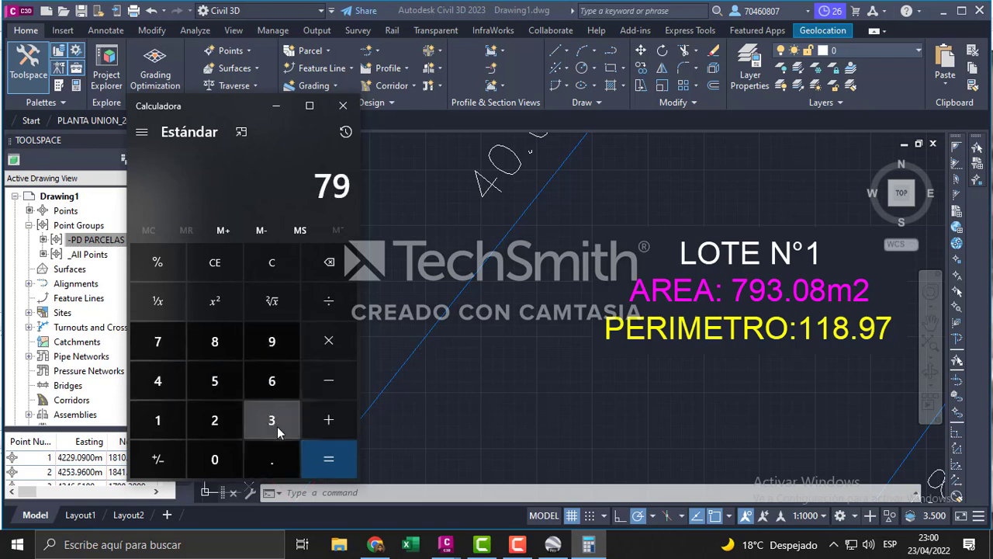
click(277, 423)
click(271, 463)
click(218, 459)
click(215, 343)
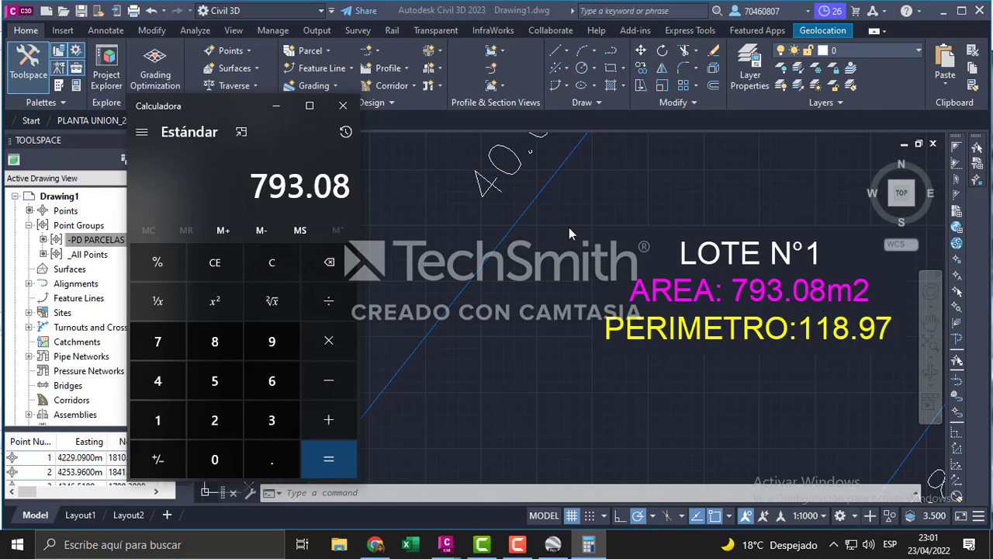
click(329, 301)
click(216, 419)
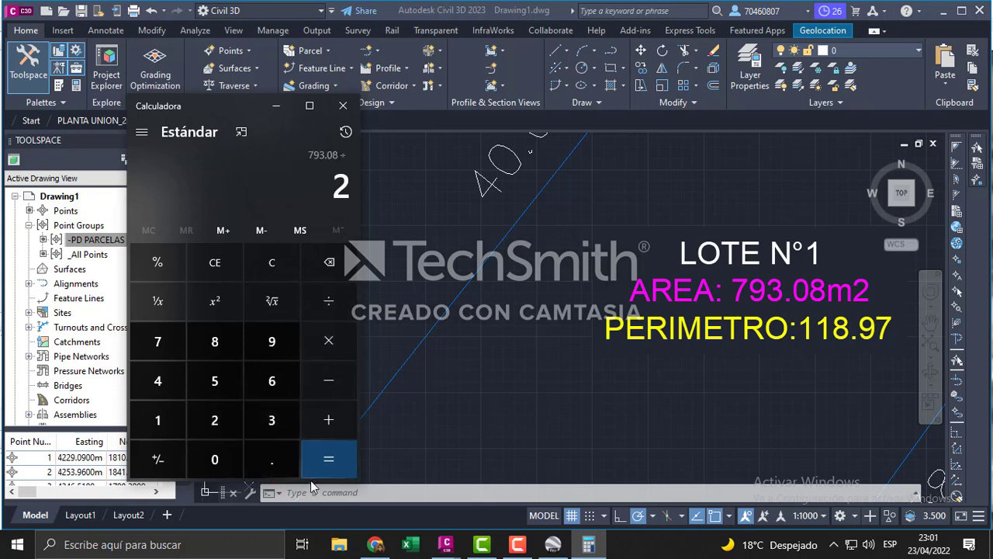
click(328, 458)
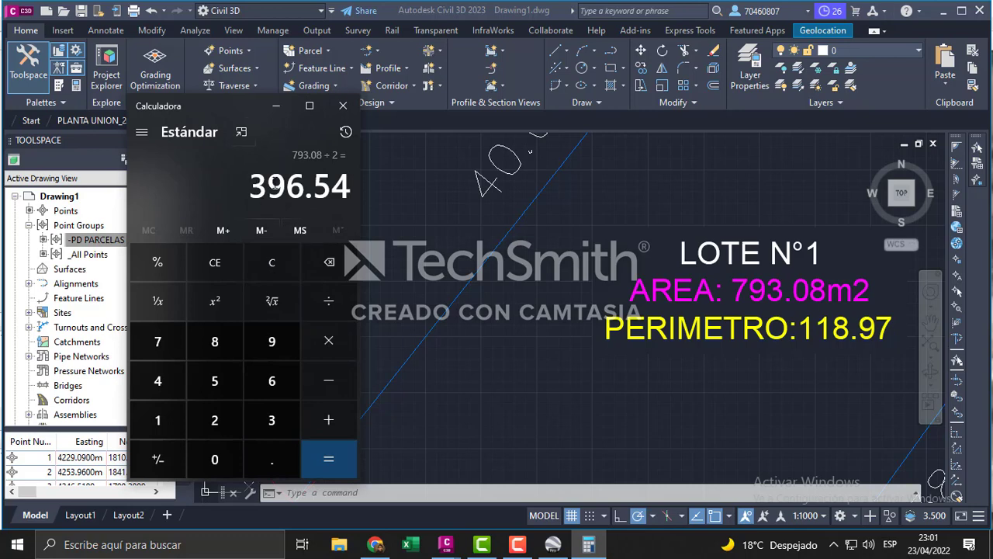
click(277, 107)
Step: Start the Parcel Creation Tools and expand the Parcel Layout Tools to show the sizing parameters
middle_drag(521, 339, 598, 351)
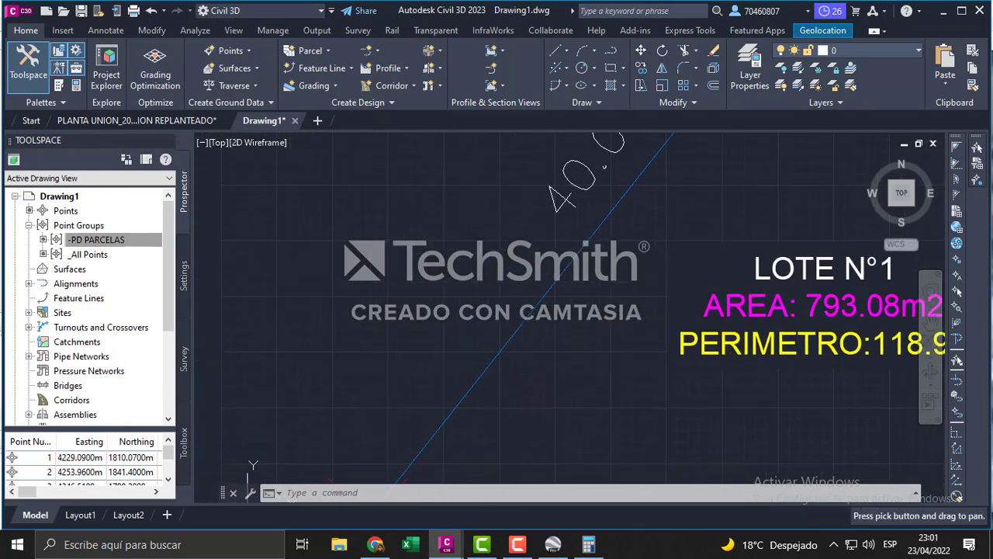
click(311, 50)
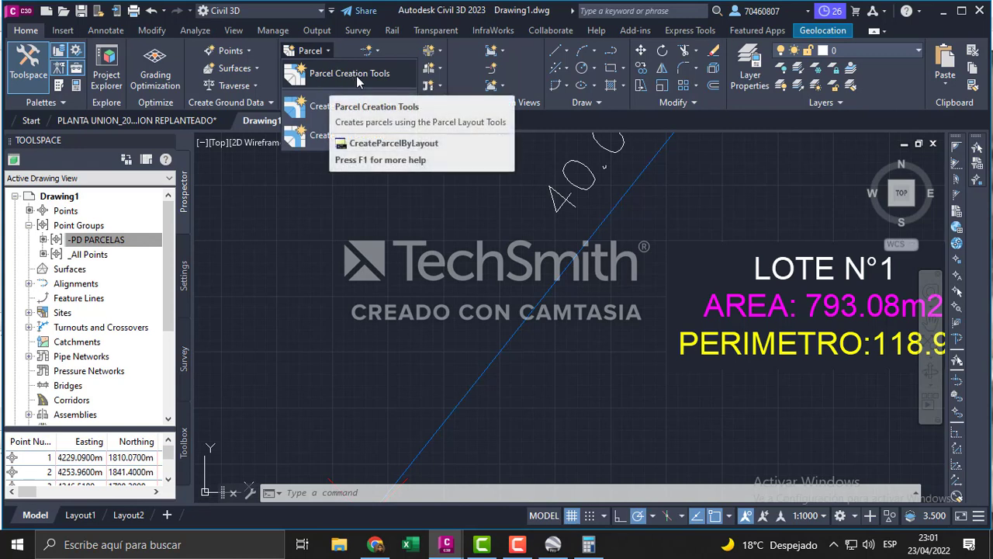
click(320, 78)
mouse_move(360, 147)
mouse_down()
mouse_move(433, 199)
mouse_move(429, 176)
mouse_move(405, 177)
mouse_up()
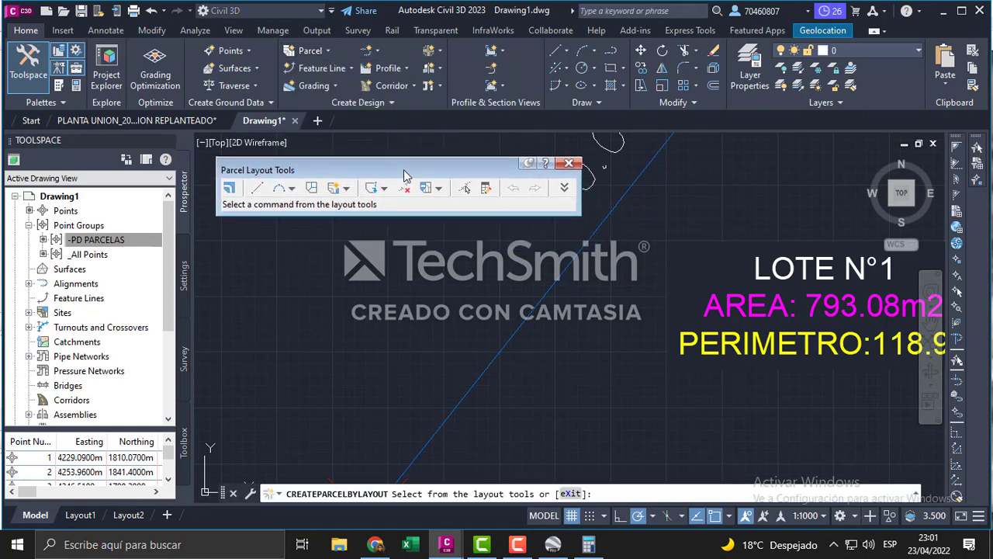
click(563, 189)
drag(468, 170, 406, 82)
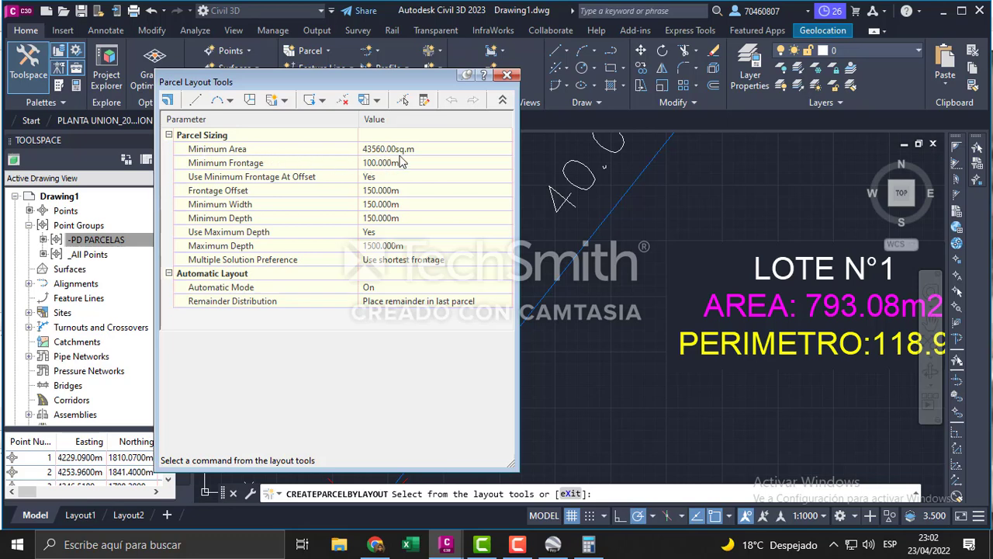
Step: Recheck the halved area in the calculator and set the parcel sizing Minimum Area to 396.54
click(589, 544)
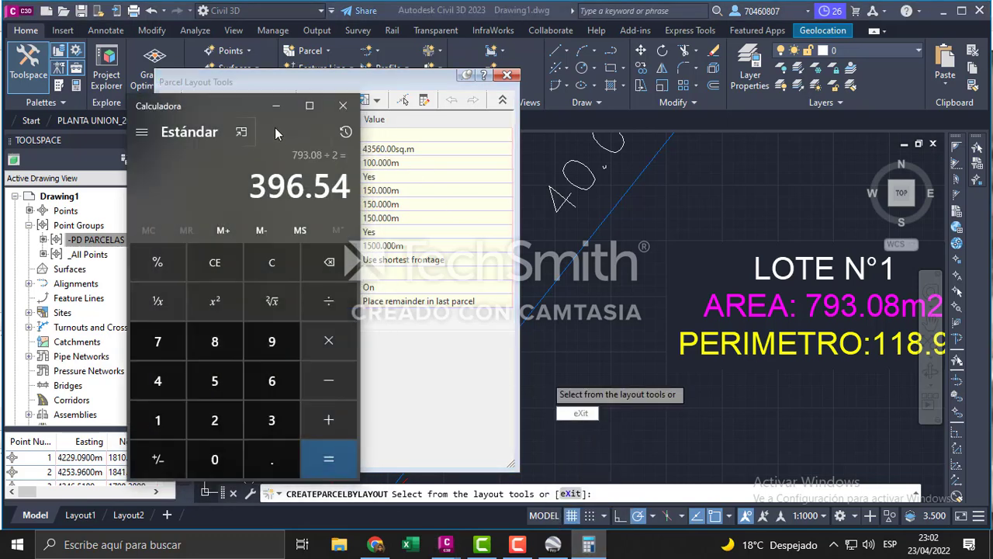
drag(249, 105, 156, 112)
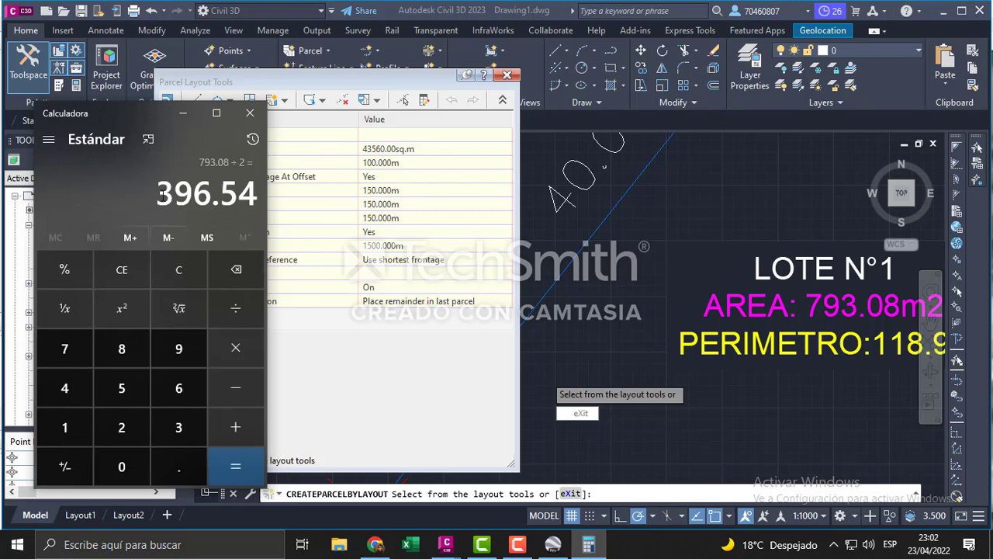
click(183, 113)
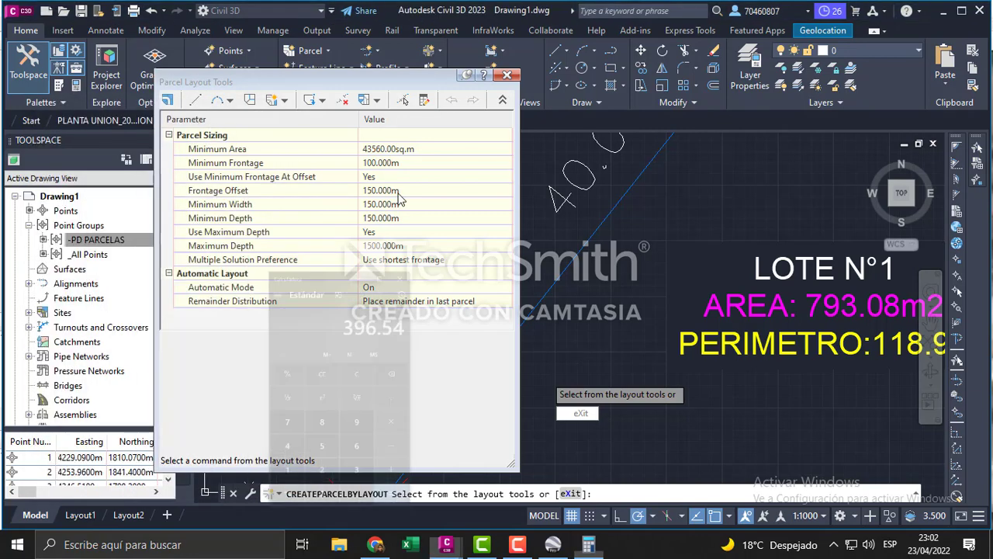
click(397, 148)
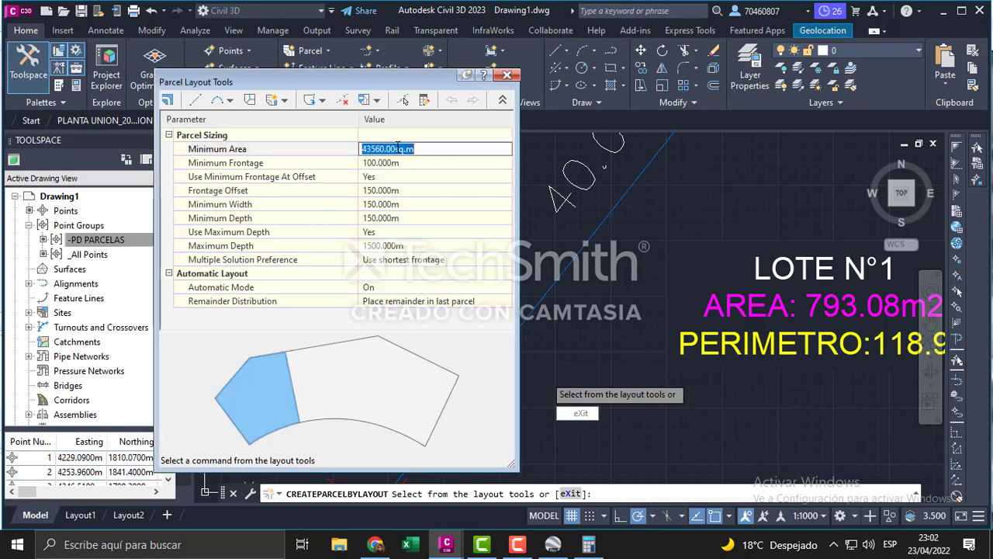
text(396.54)
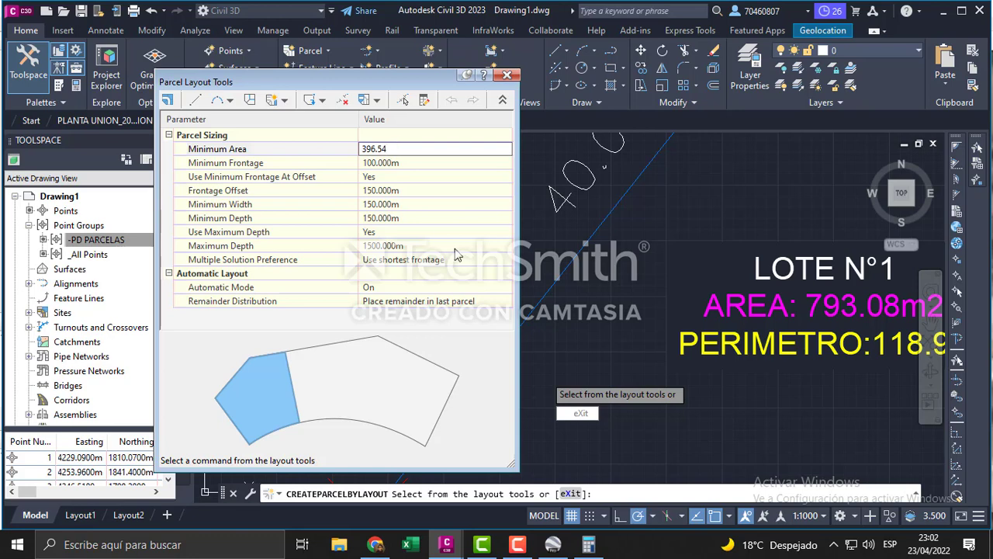
Step: Set the Minimum Frontage to 5 m and Use Minimum Frontage At Offset to No
click(419, 163)
click(589, 544)
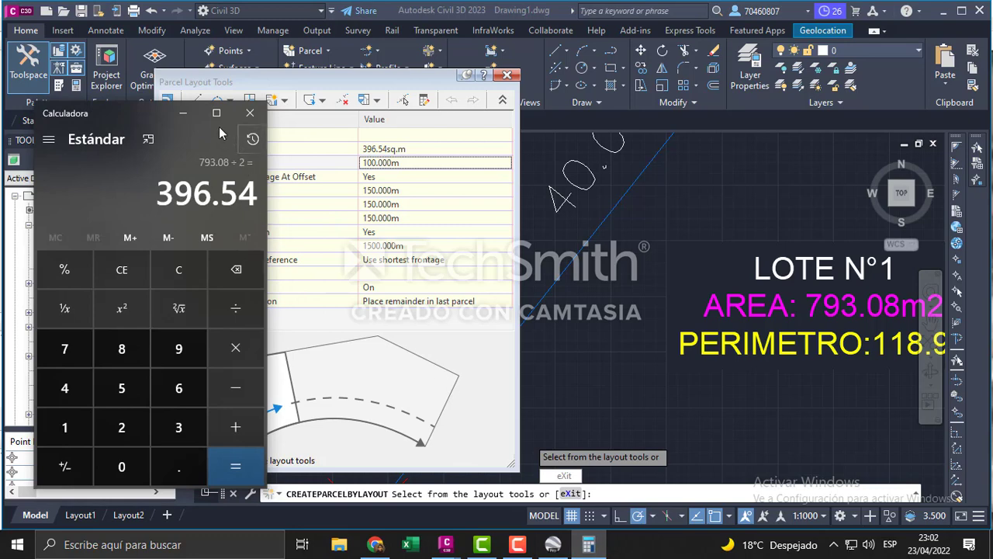
click(183, 115)
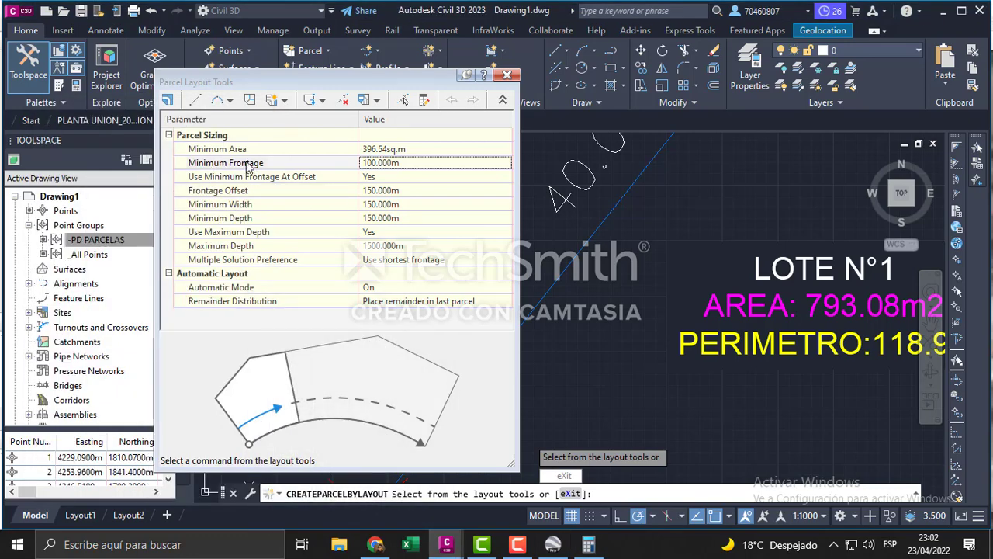
text(5)
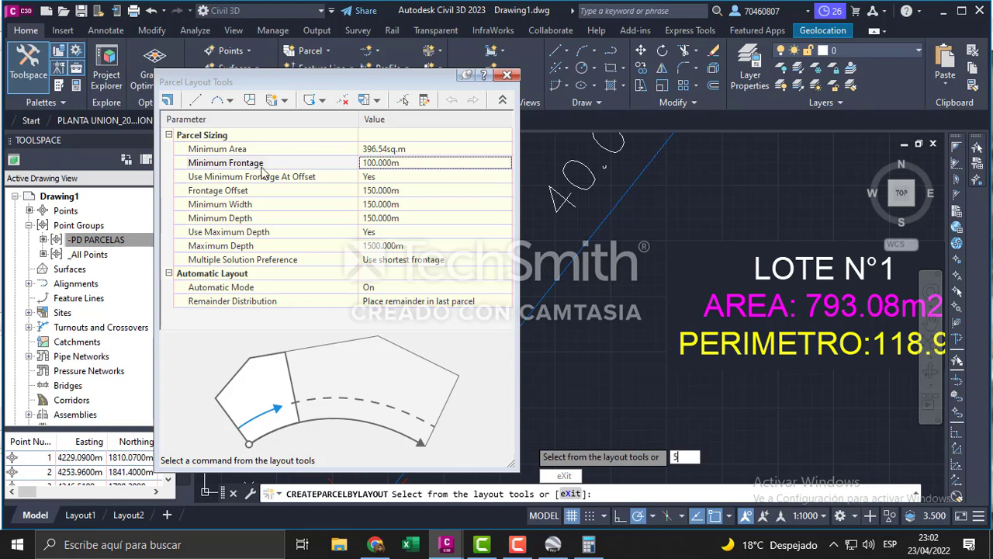
click(405, 164)
text(5)
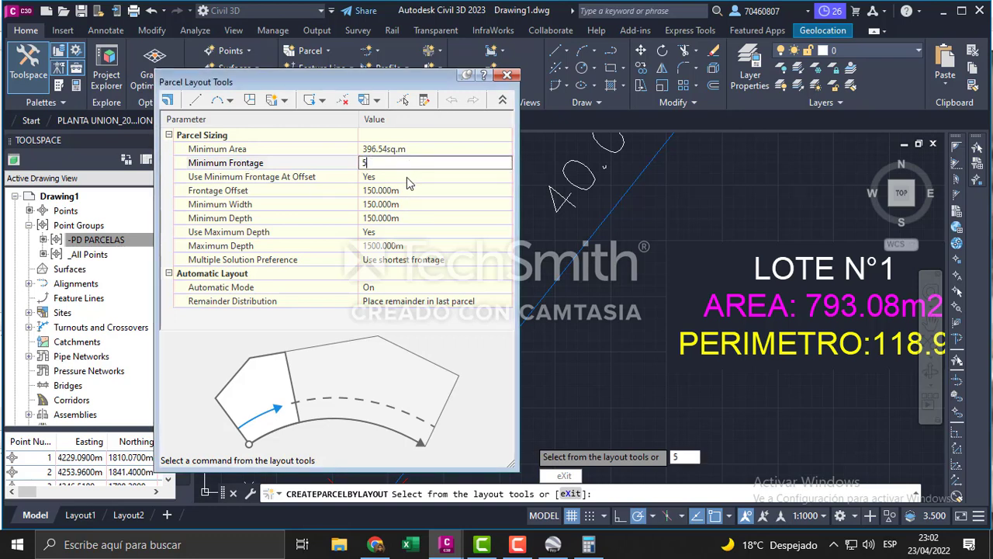
click(402, 180)
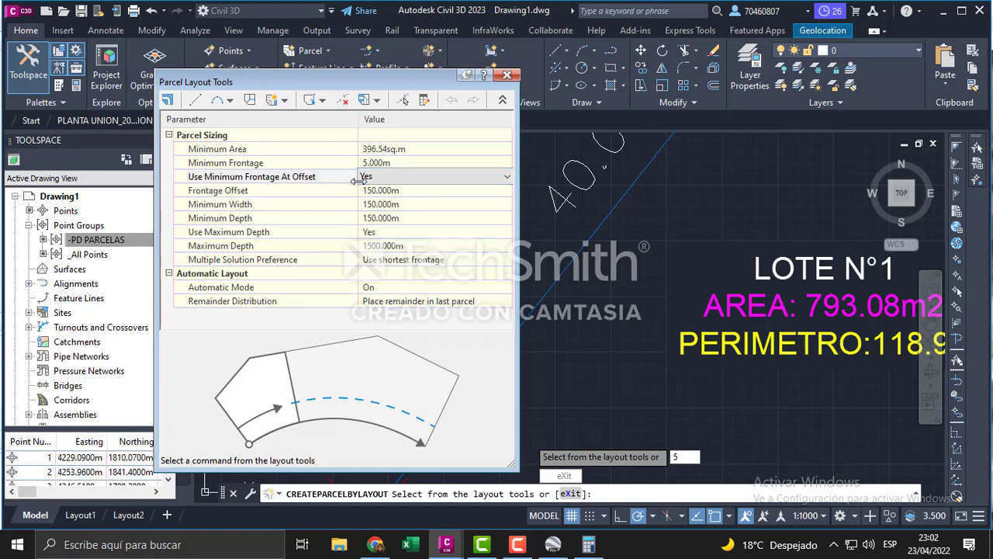
click(415, 178)
click(390, 194)
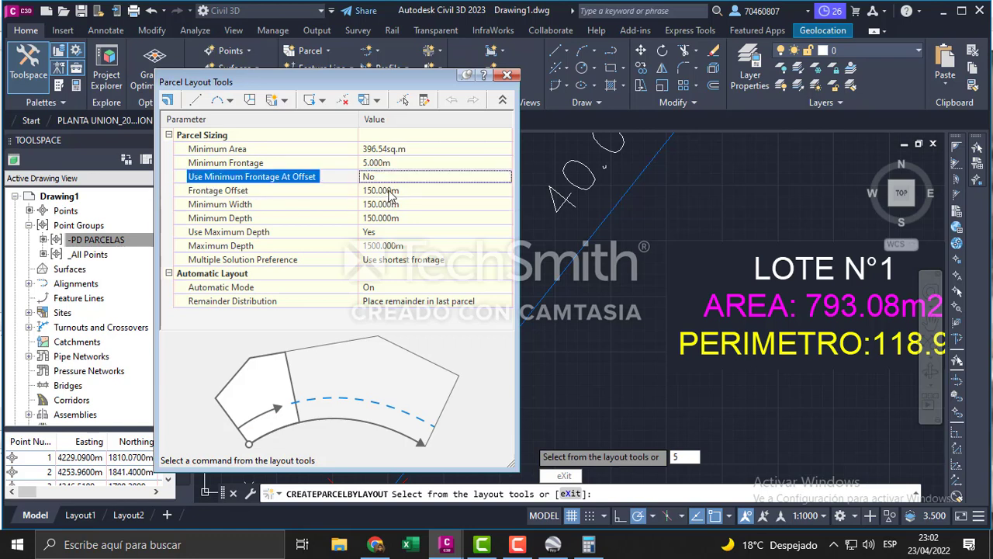
Step: Set the Frontage Offset, Minimum Width and Minimum Depth to 5 m each
click(390, 190)
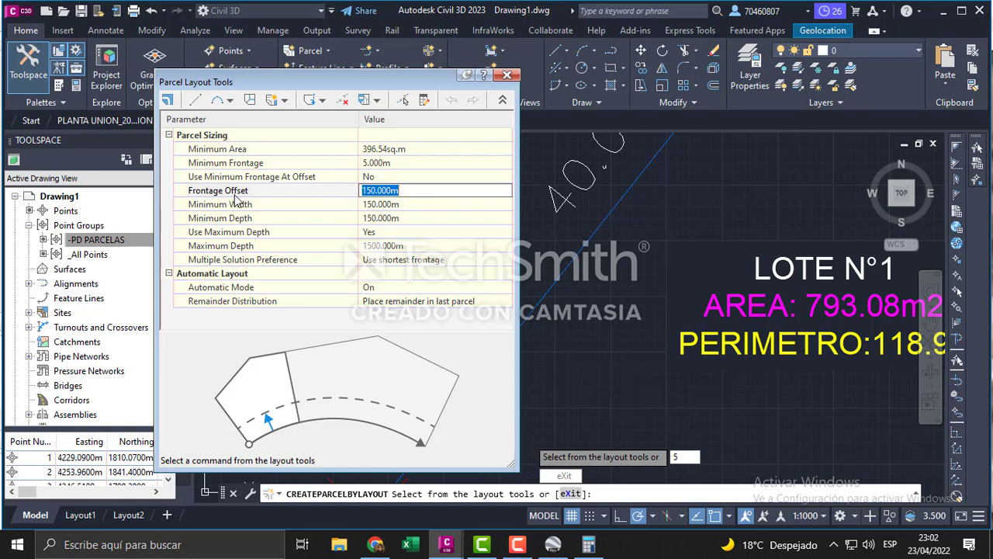
text(5)
click(392, 204)
text(5)
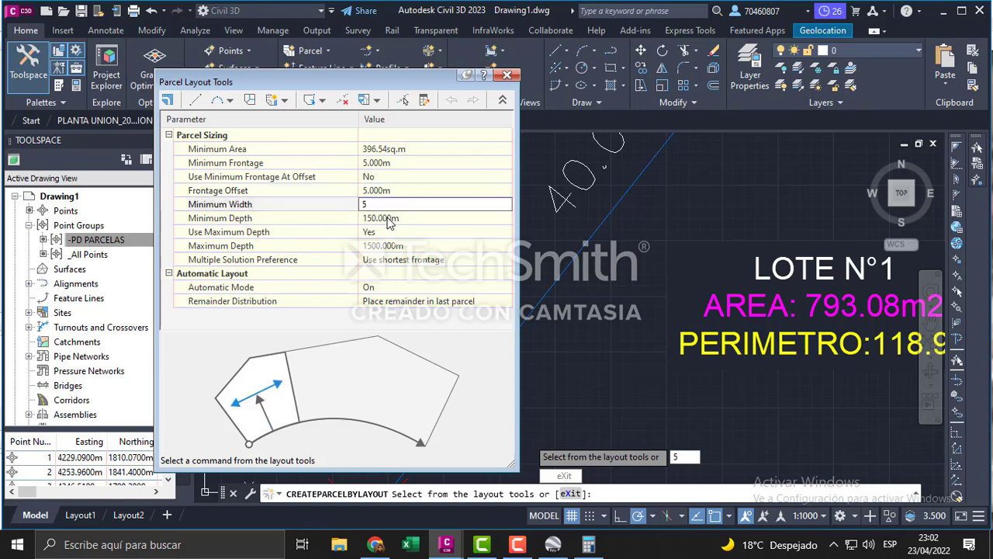
click(390, 219)
text(5)
Step: Set Use Maximum Depth to No in the parcel sizing parameters
click(397, 235)
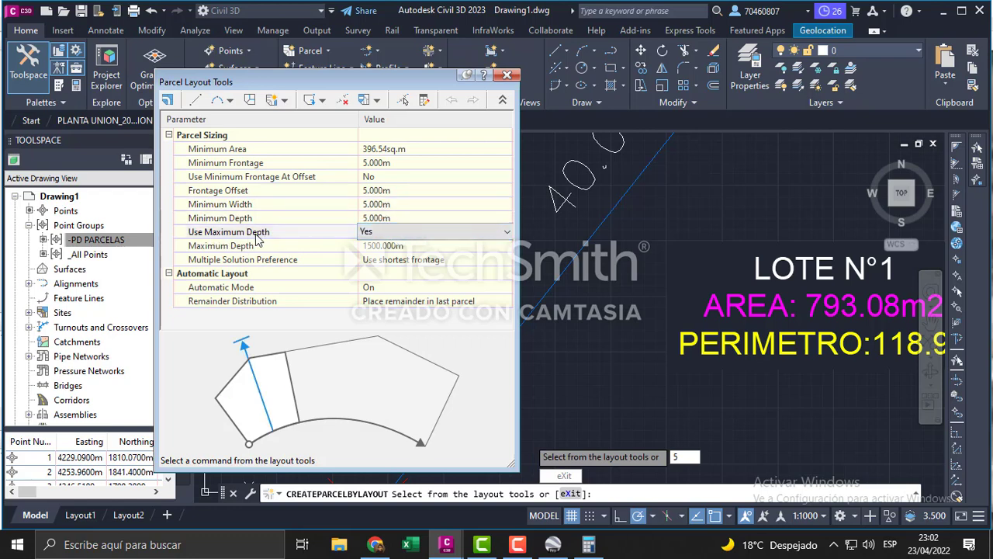
click(380, 231)
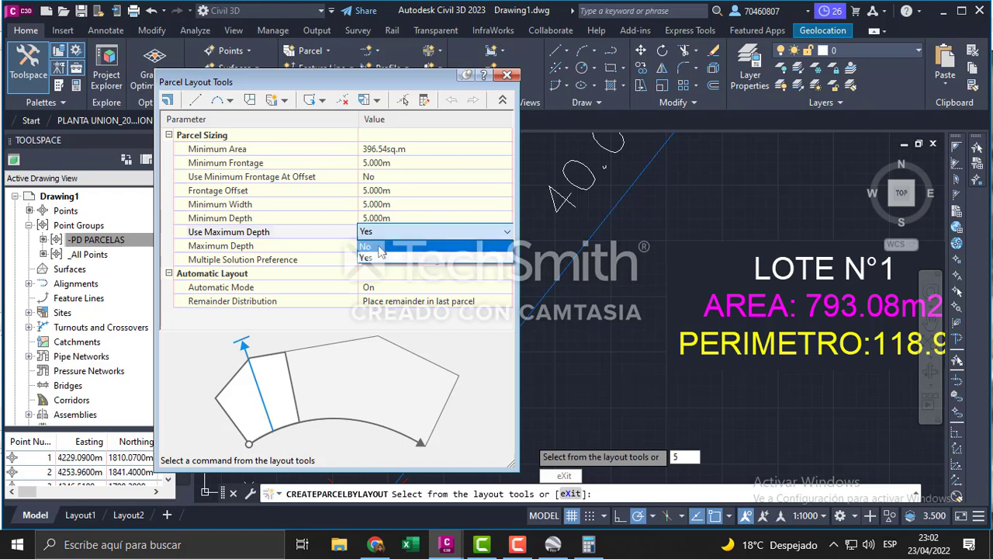
click(376, 248)
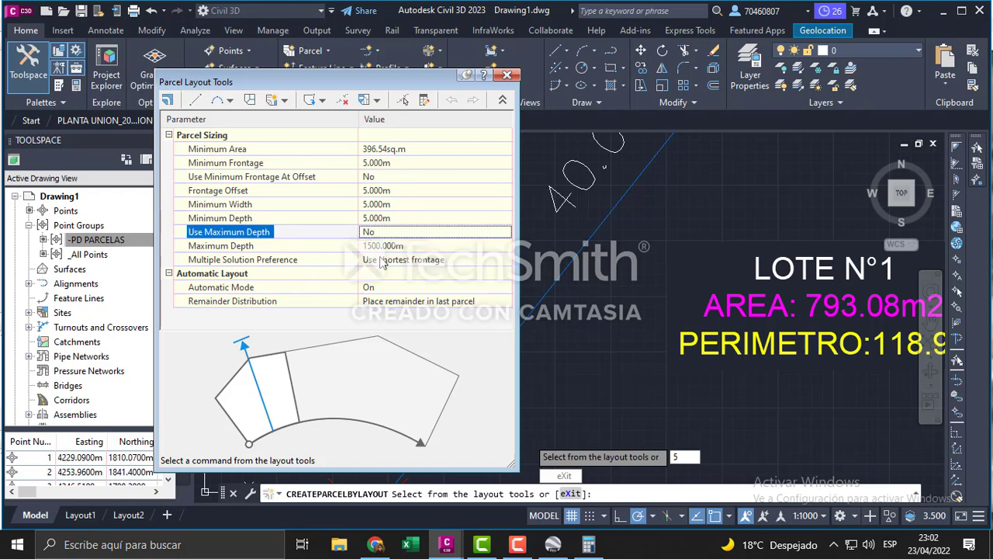
click(222, 249)
click(376, 246)
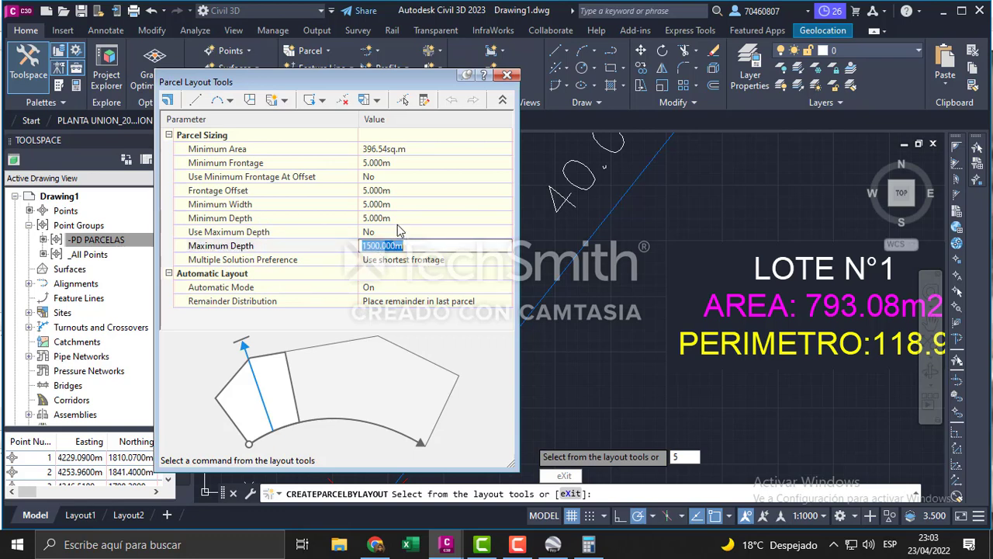
click(385, 218)
click(395, 191)
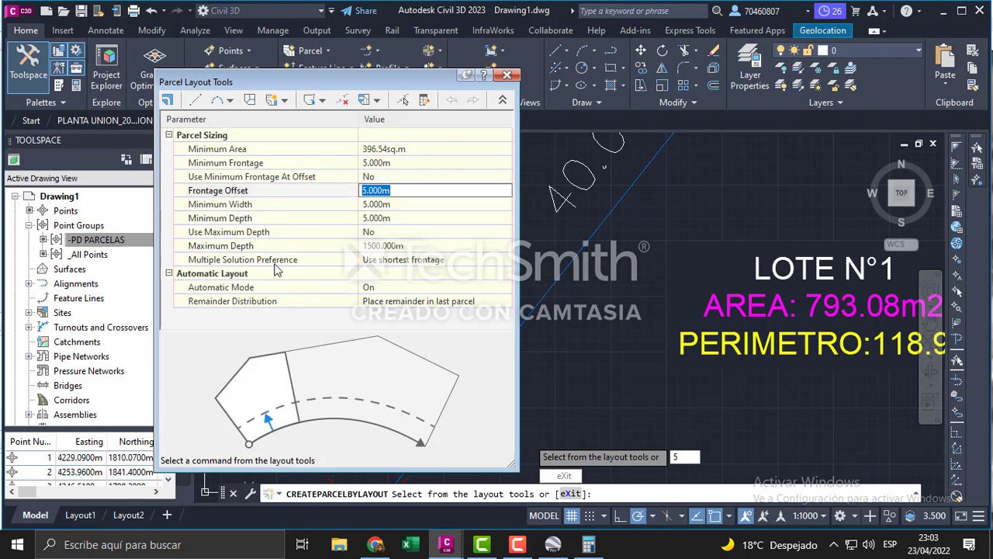
Step: Set the Multiple Solution Preference in the parcel sizing parameters to Use smallest area
click(248, 261)
click(416, 263)
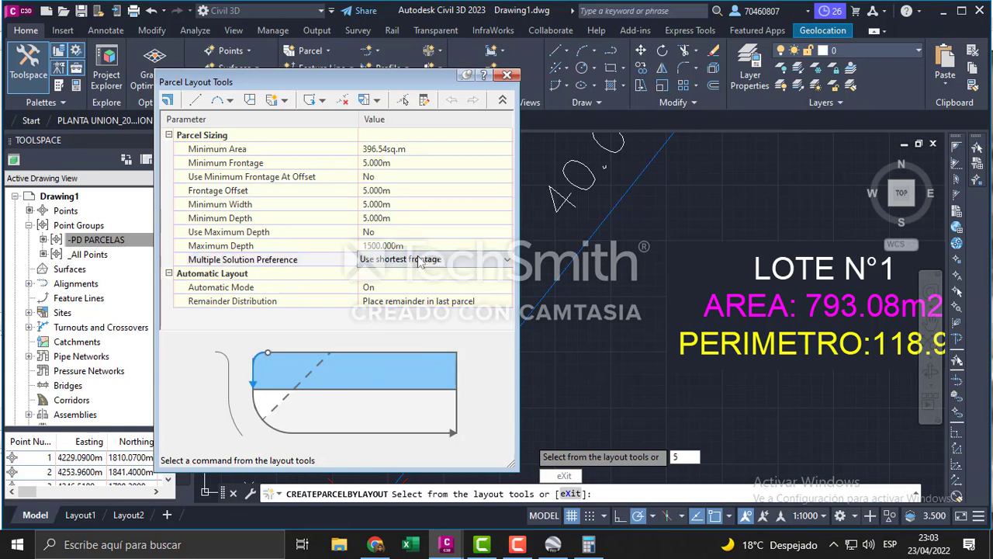
click(232, 263)
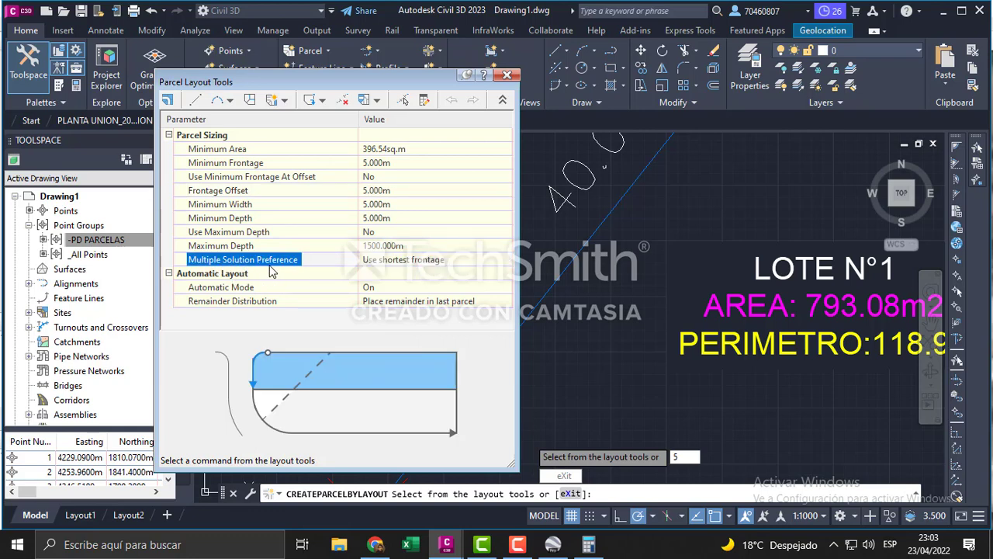
click(453, 262)
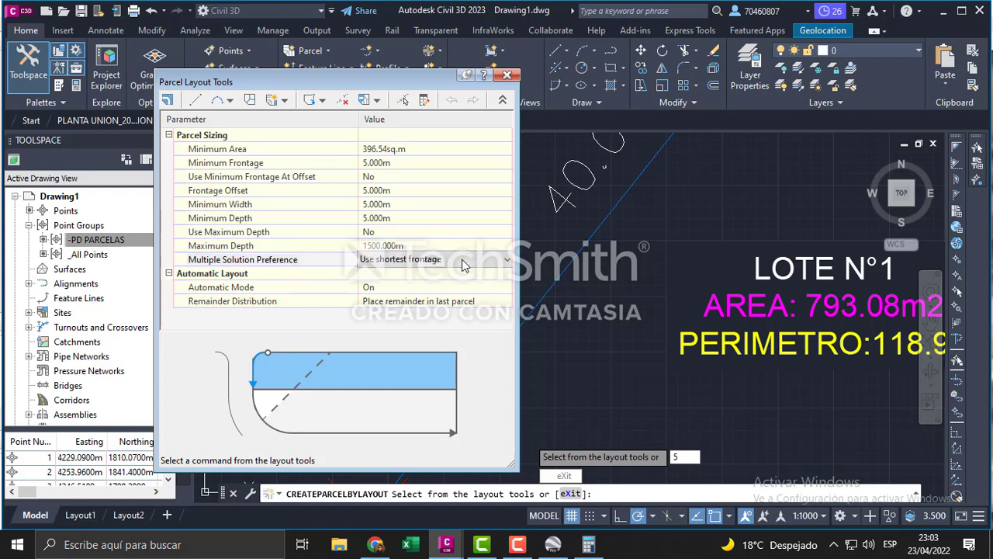
click(473, 262)
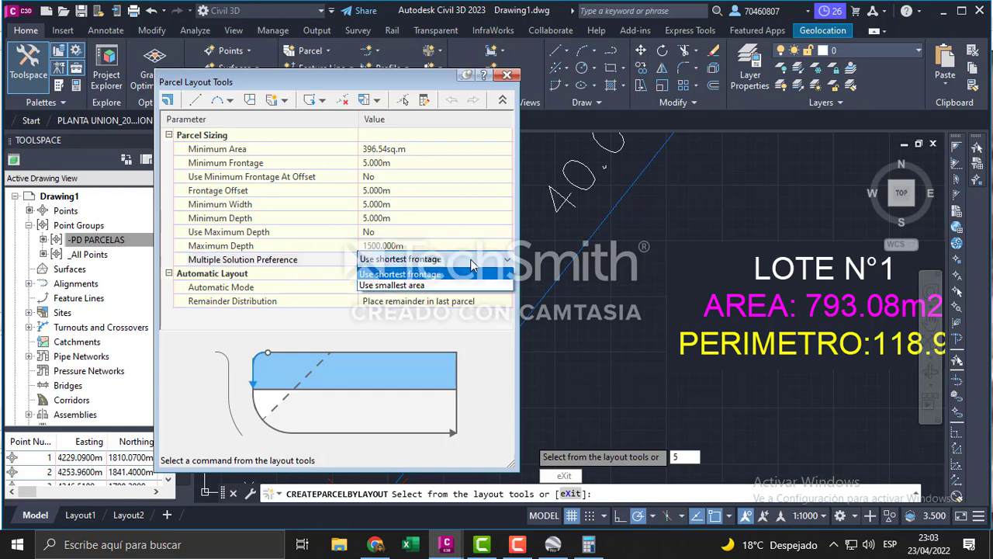
click(412, 287)
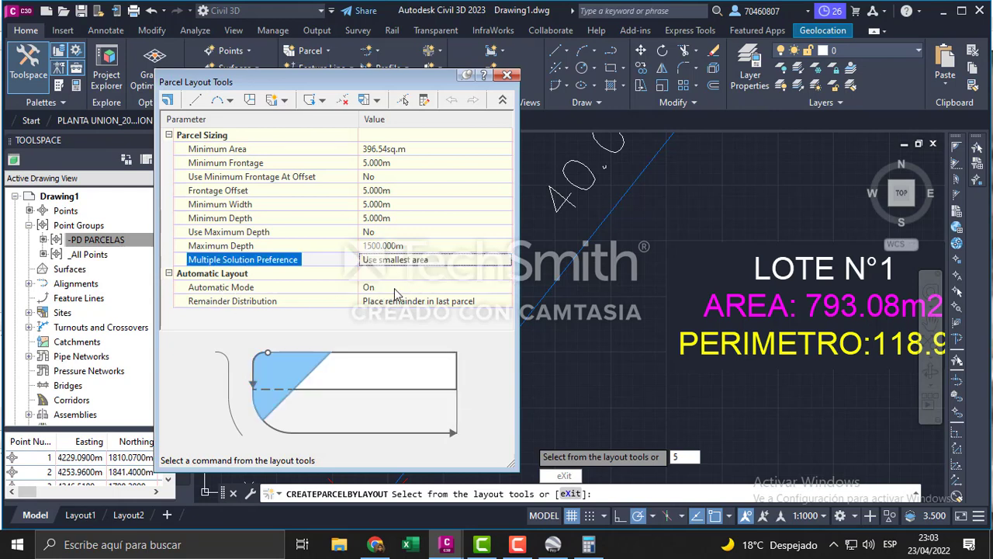
Step: Set Automatic Mode to Off in the automatic layout parameters, keeping Remainder Distribution at Place remainder in last parcel
click(419, 288)
click(422, 289)
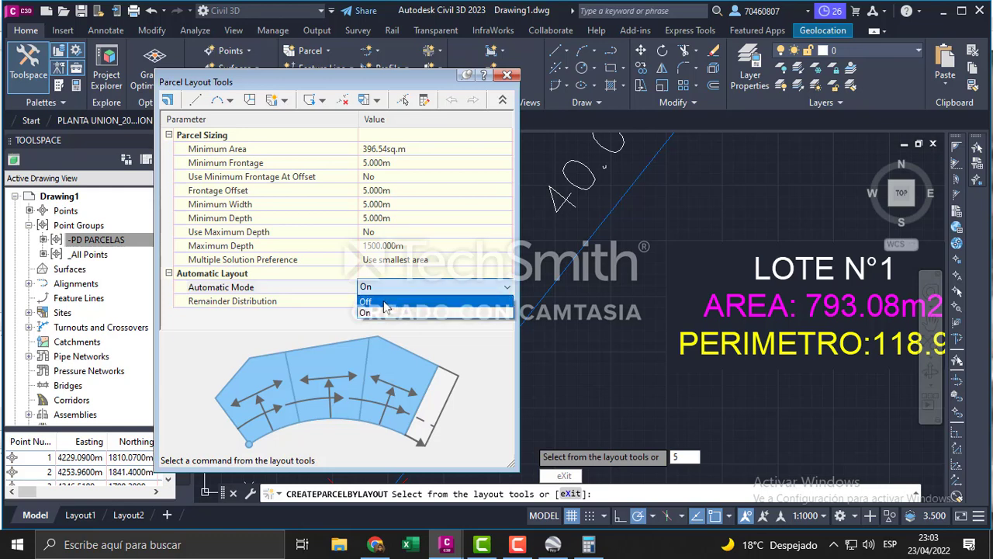
click(383, 303)
click(381, 289)
click(380, 289)
click(382, 307)
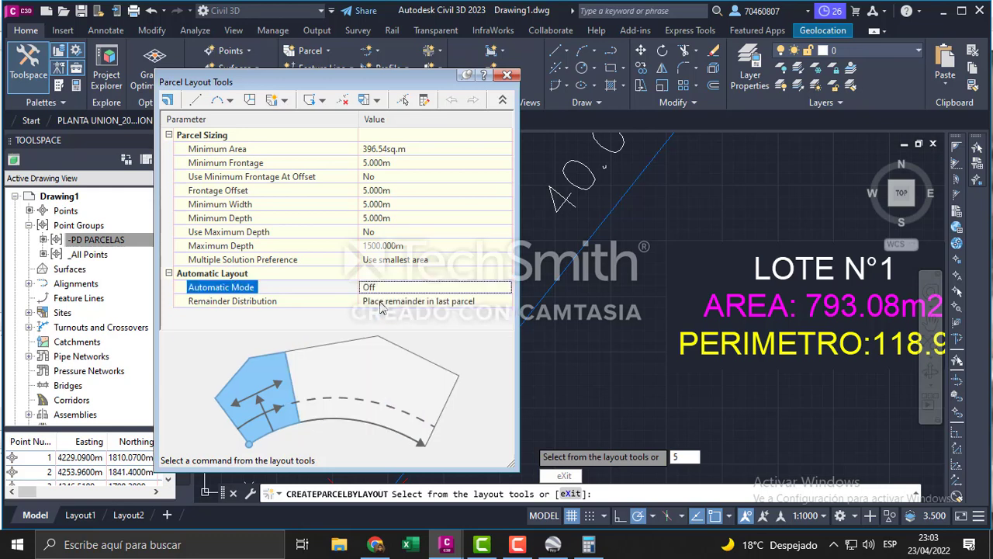
click(231, 303)
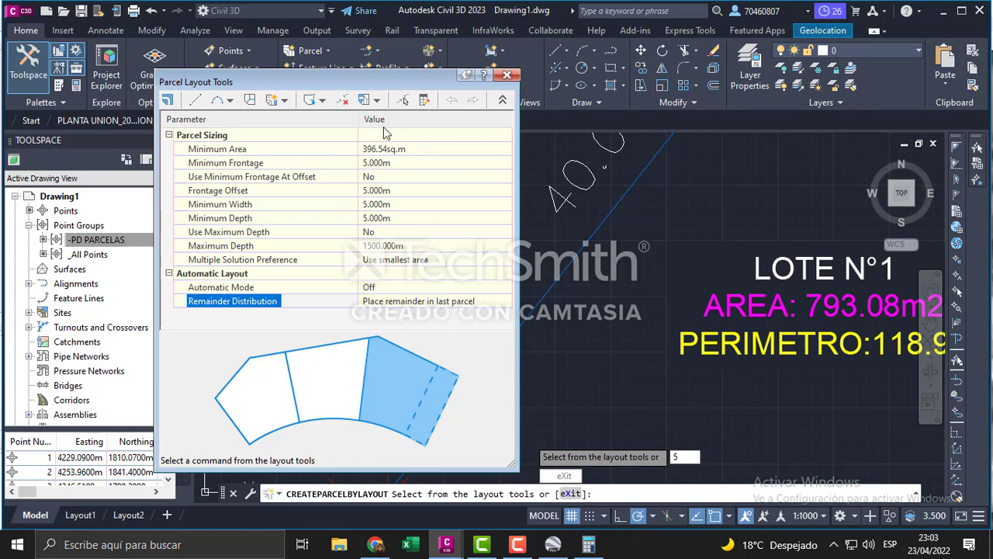
Step: Start Swing Line - Create with the Site 1 and Property style settings and select the LOTE N°1 parcel for subdivision
drag(368, 88, 267, 63)
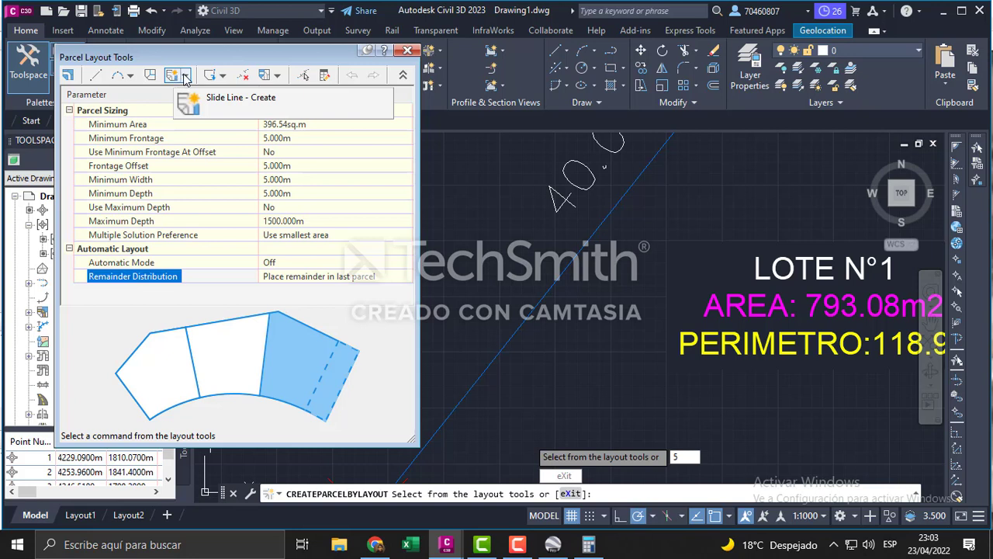
click(186, 75)
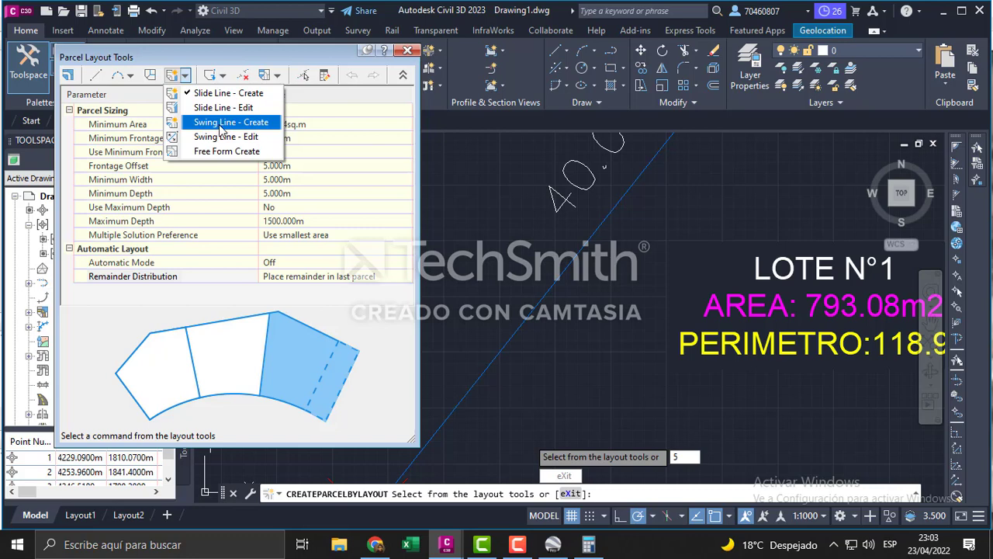
click(232, 125)
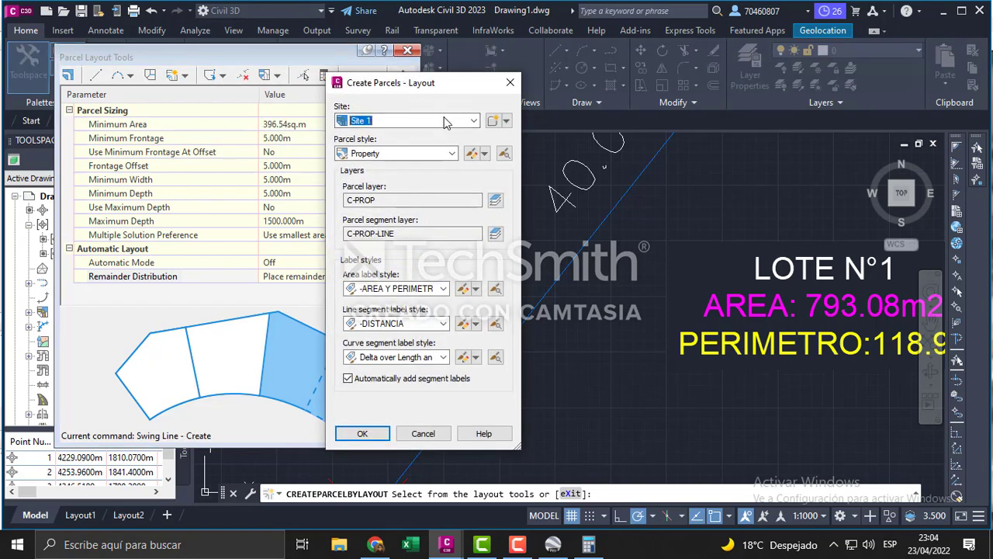
drag(439, 93, 594, 86)
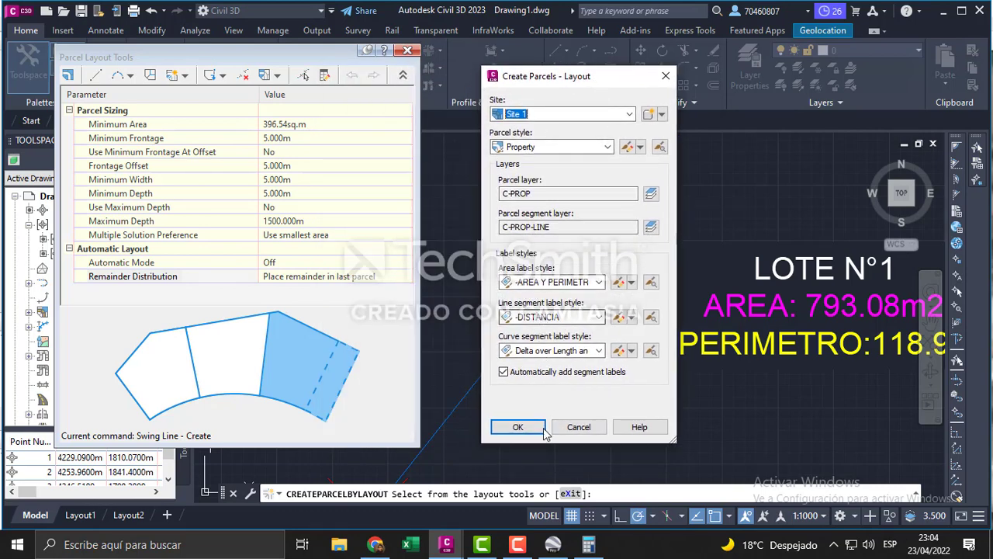
click(518, 427)
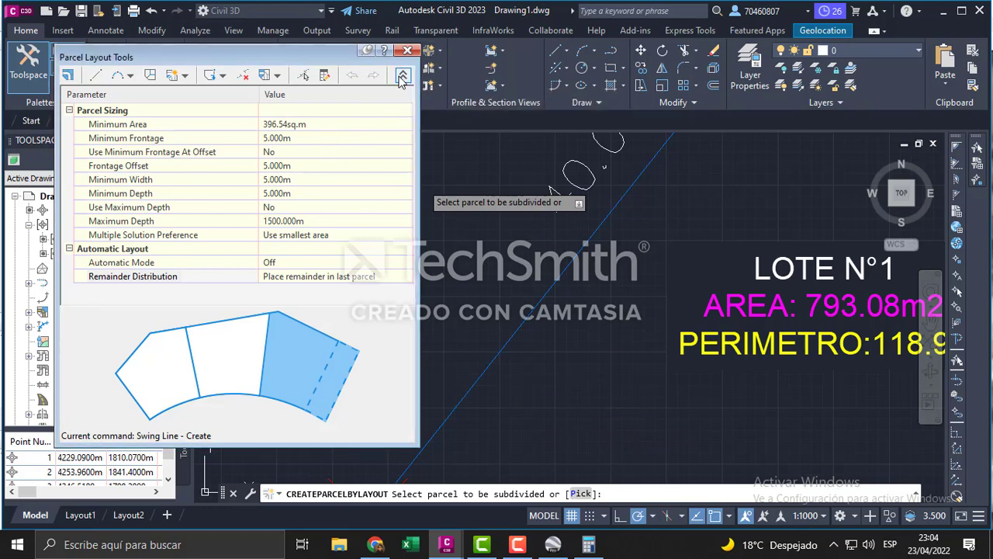
click(403, 80)
scroll(476, 165, down, 3)
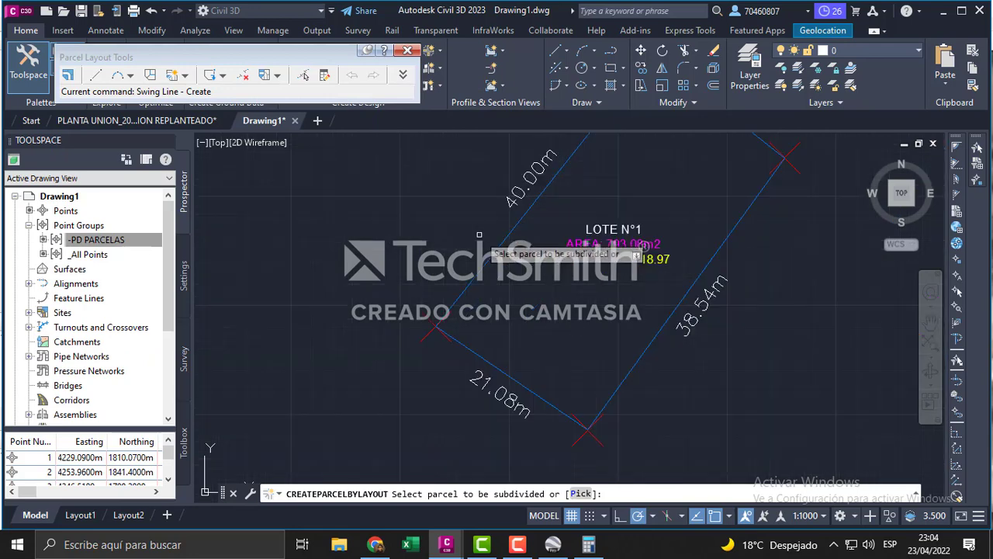
scroll(535, 210, down, 2)
scroll(620, 225, up, 2)
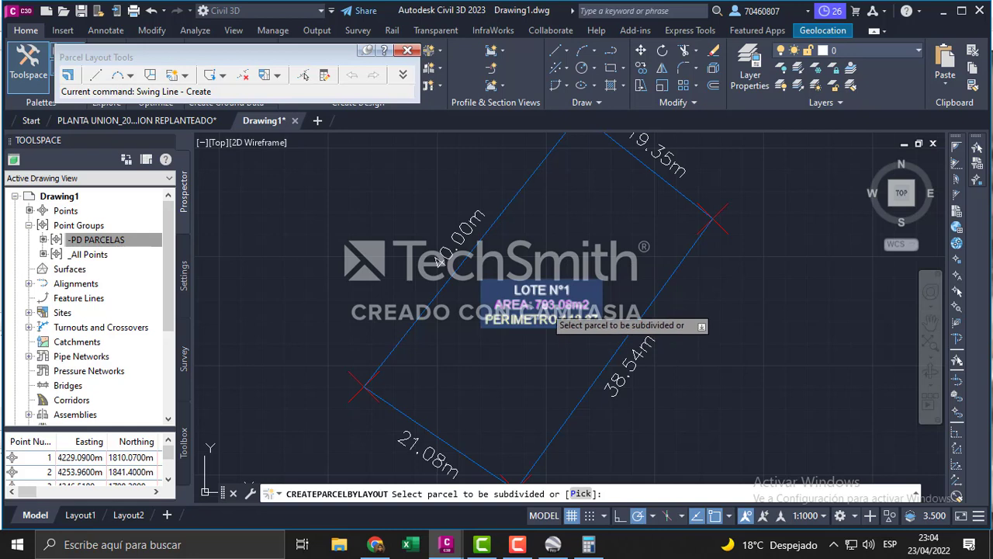
click(545, 309)
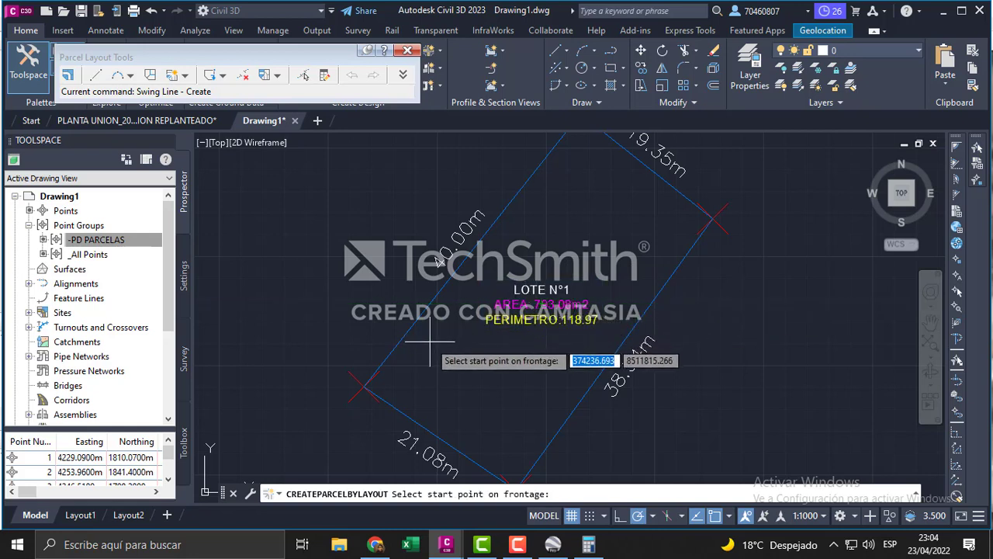
Step: Define the frontage along the parcel's 40.00 m side, from its southwest corner to its north corner
scroll(484, 380, down, 1)
scroll(479, 333, up, 1)
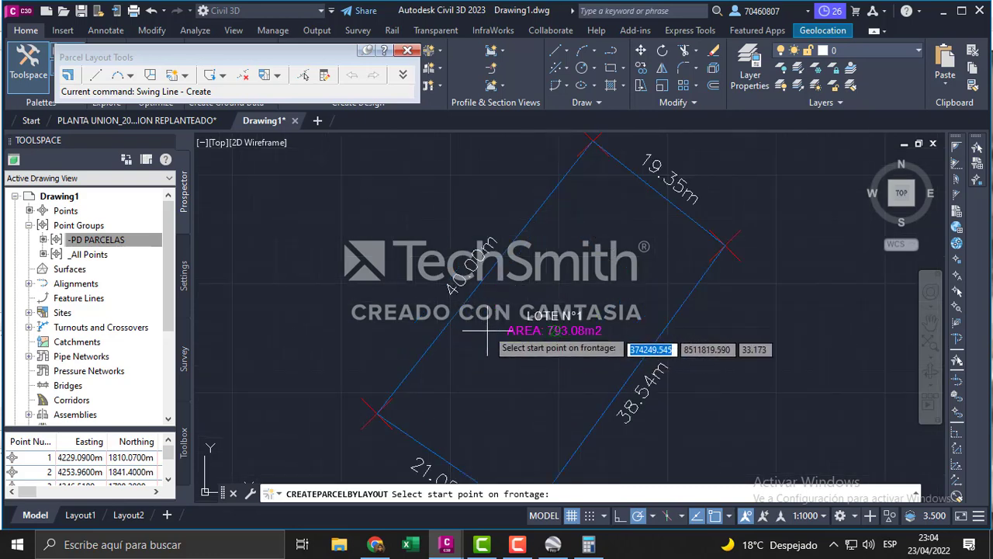
scroll(481, 371, down, 1)
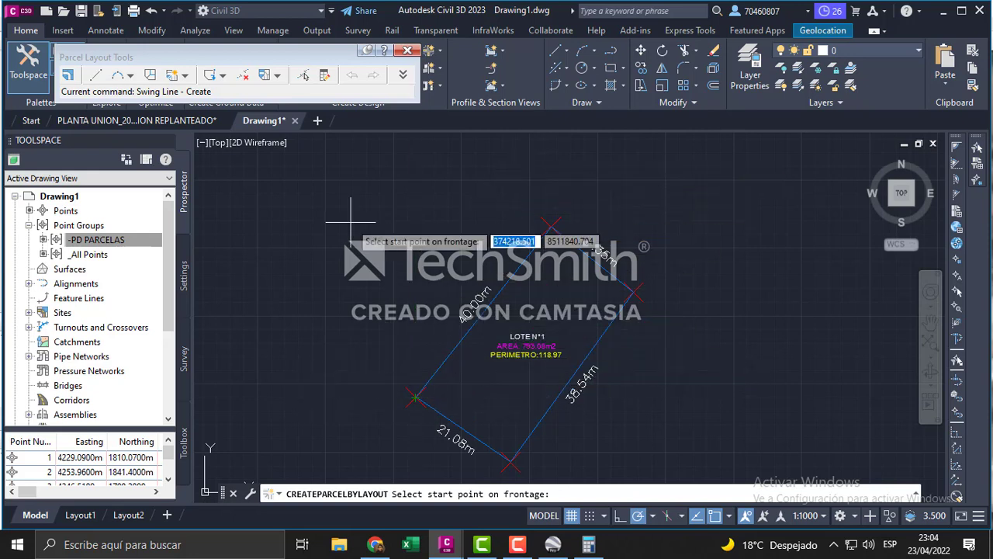
scroll(487, 339, up, 2)
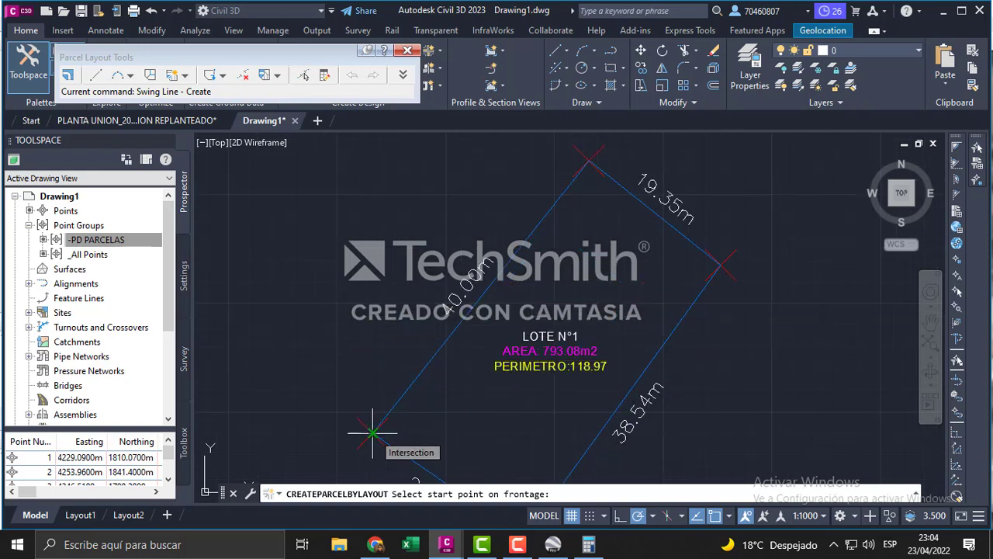
scroll(373, 433, up, 5)
scroll(372, 412, up, 2)
click(377, 400)
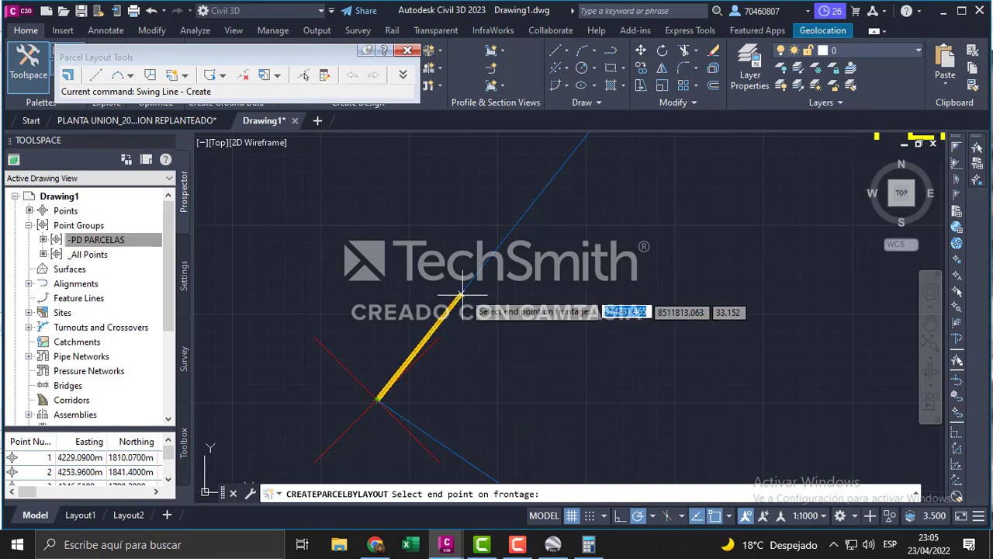
middle_drag(558, 192, 461, 366)
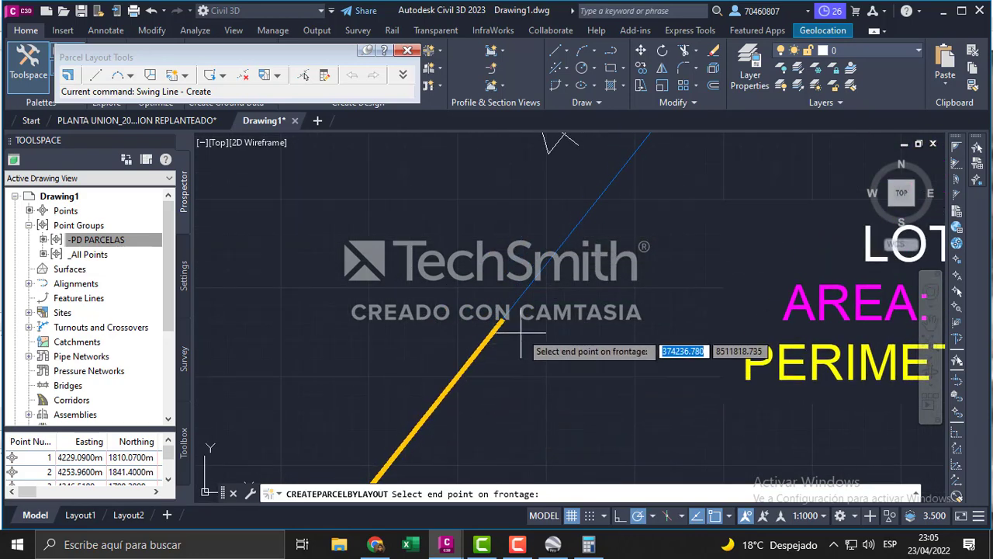
middle_drag(654, 149, 394, 455)
mouse_move(587, 245)
middle_down()
mouse_move(578, 277)
mouse_move(437, 472)
middle_up()
mouse_move(631, 267)
middle_down()
mouse_move(567, 365)
mouse_move(525, 404)
middle_up()
middle_drag(576, 332, 594, 270)
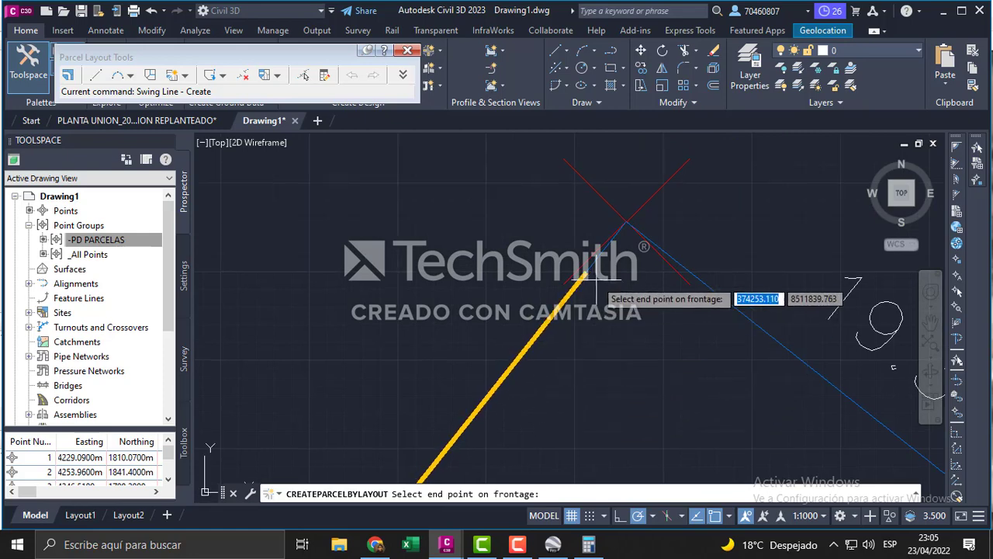
click(621, 229)
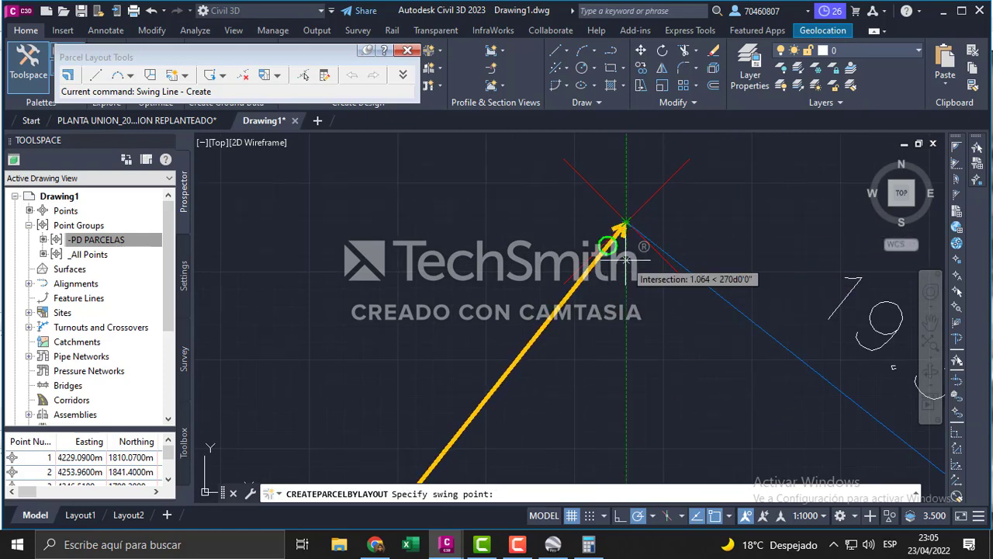
Step: Place the swing point partway along the 38.54 m side, accept the proposed dividing line and end the parcel layout command
scroll(605, 206, down, 3)
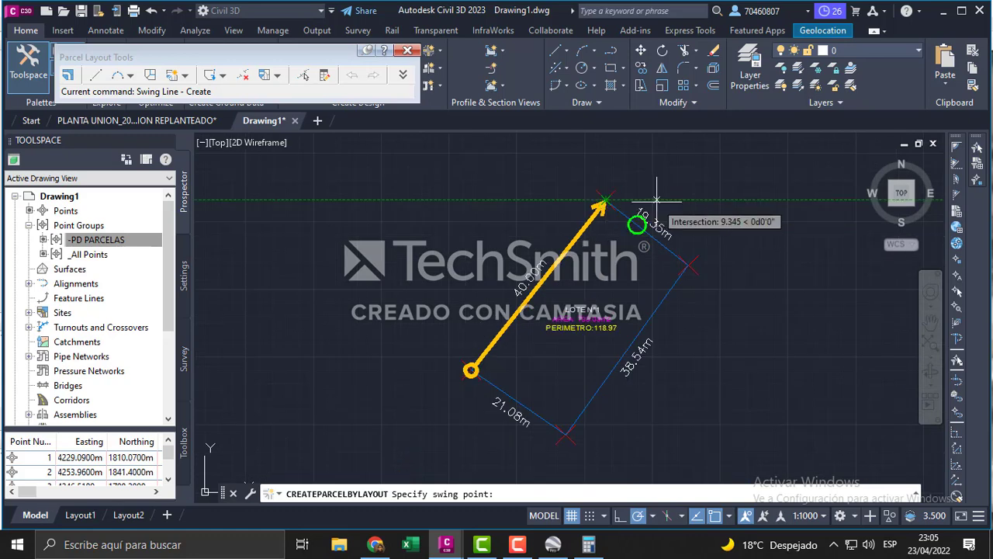
scroll(625, 335, up, 2)
scroll(631, 304, down, 1)
scroll(634, 294, up, 1)
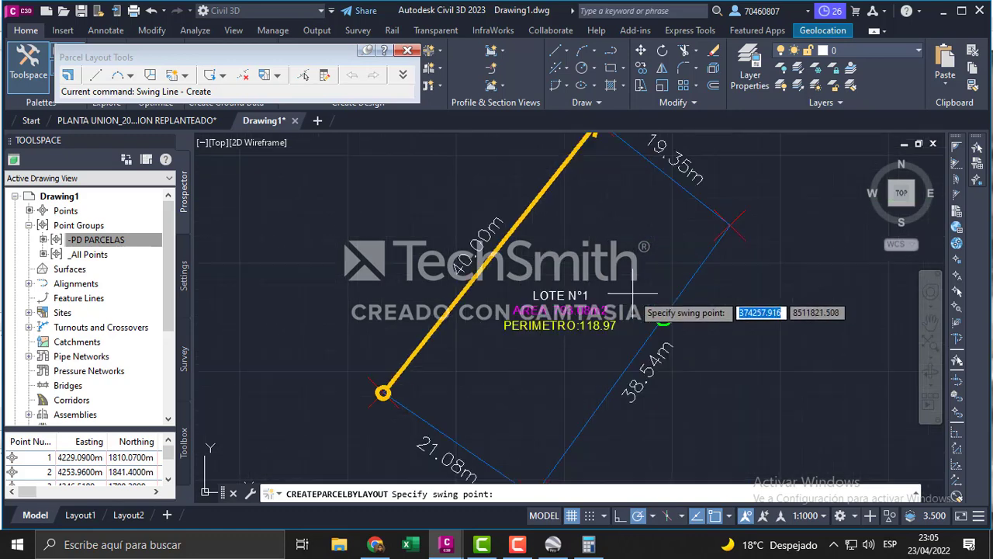
click(633, 360)
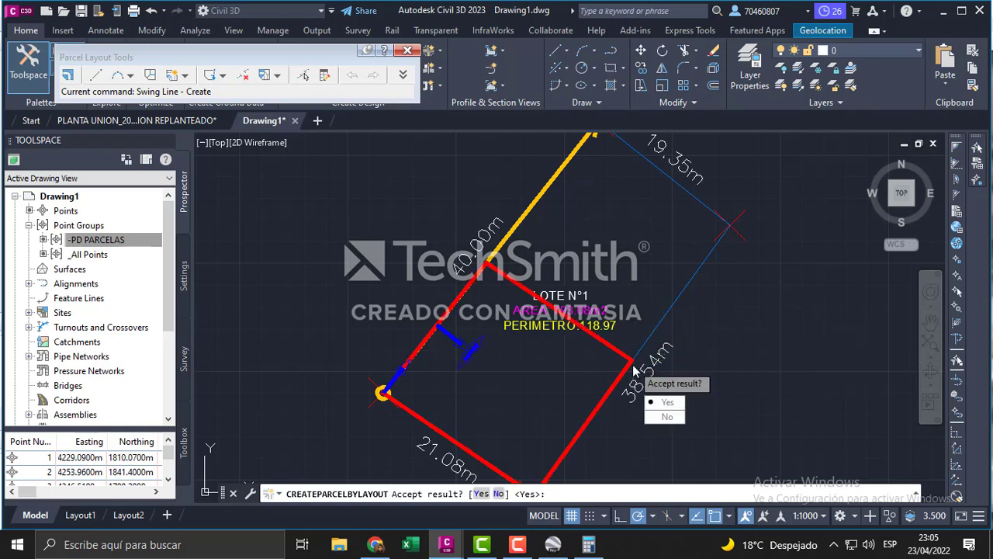
middle_drag(557, 391, 571, 353)
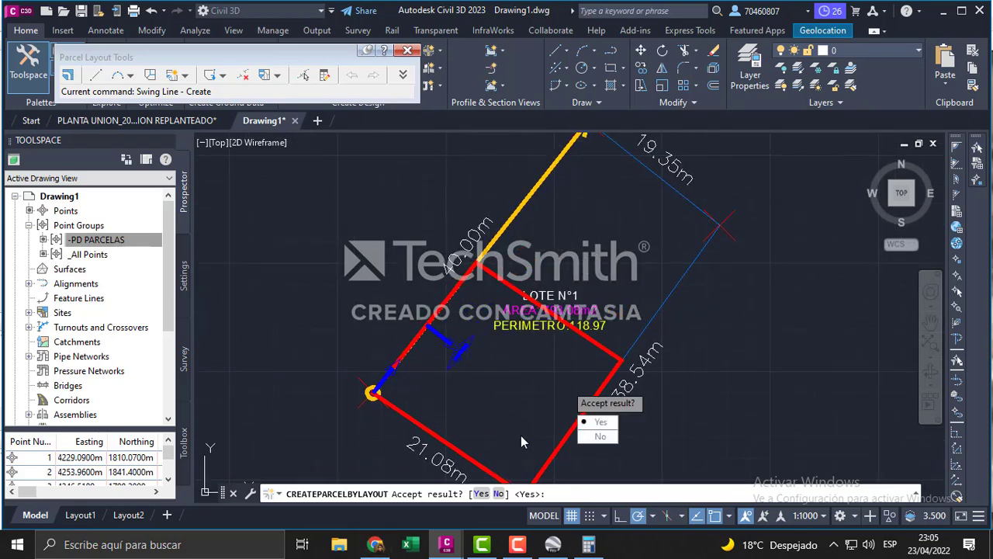
click(600, 423)
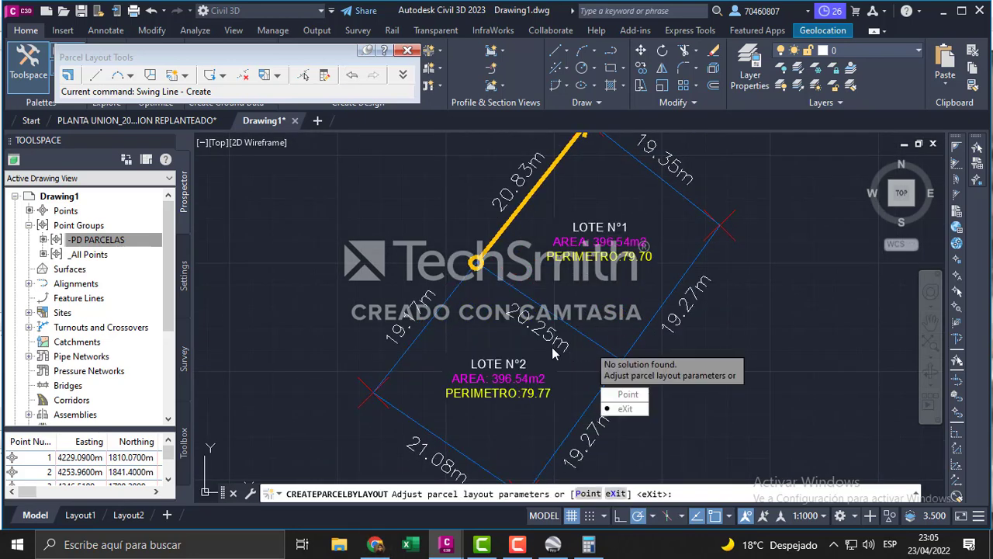
click(627, 409)
key(Escape)
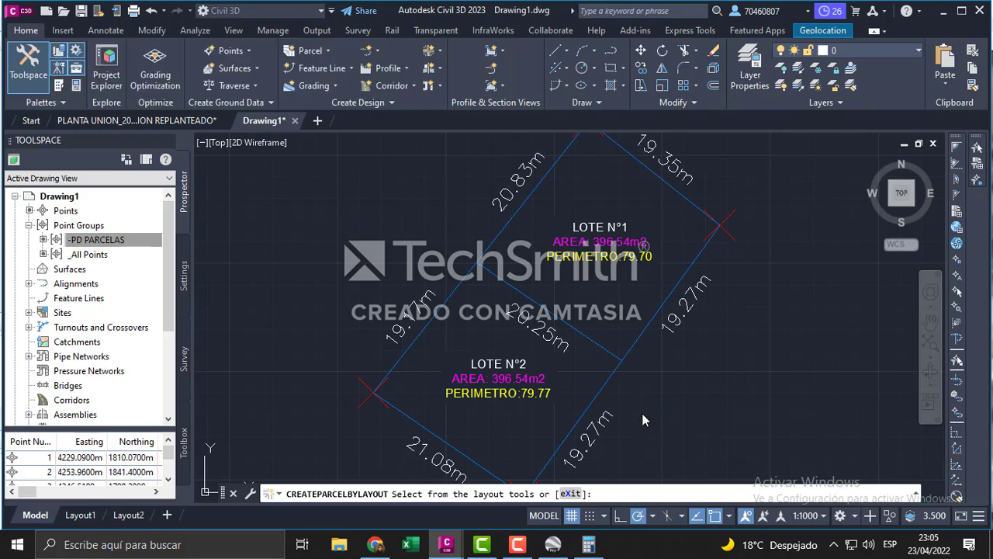
Step: Examine the area, perimeter and side length labels of both subdivided lots, LOTE N°1 and LOTE N°2
middle_drag(602, 312, 564, 318)
scroll(563, 319, up, 3)
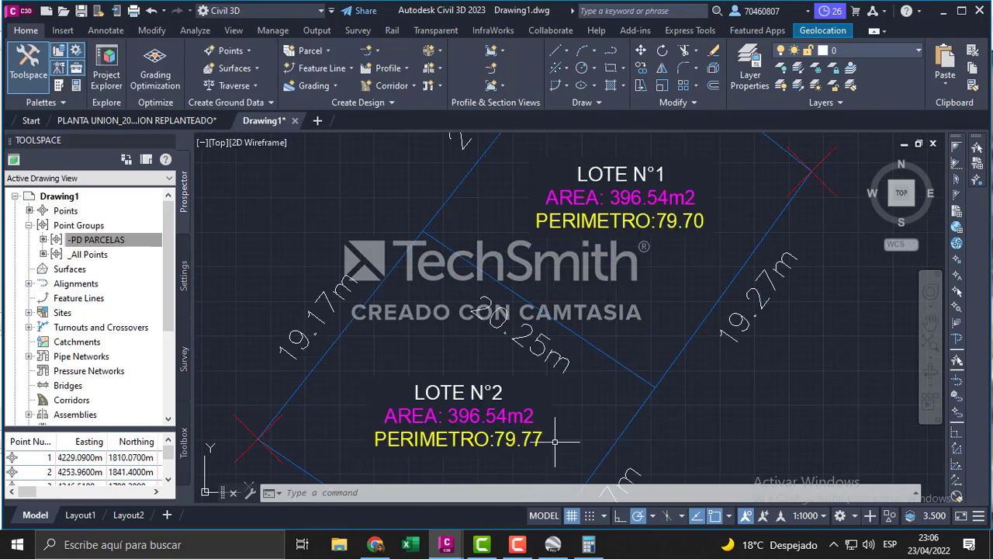
middle_drag(550, 430, 531, 370)
scroll(542, 374, up, 2)
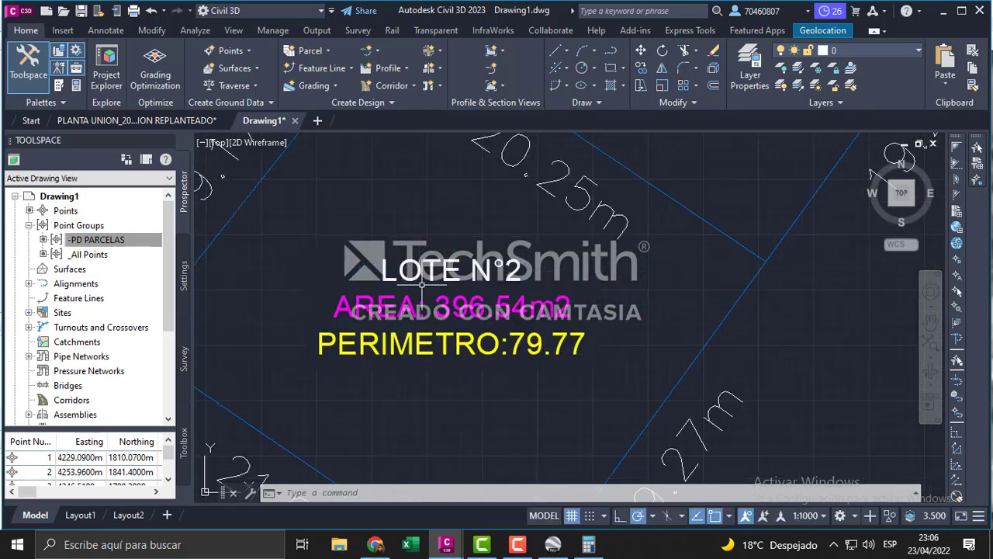
scroll(703, 291, down, 3)
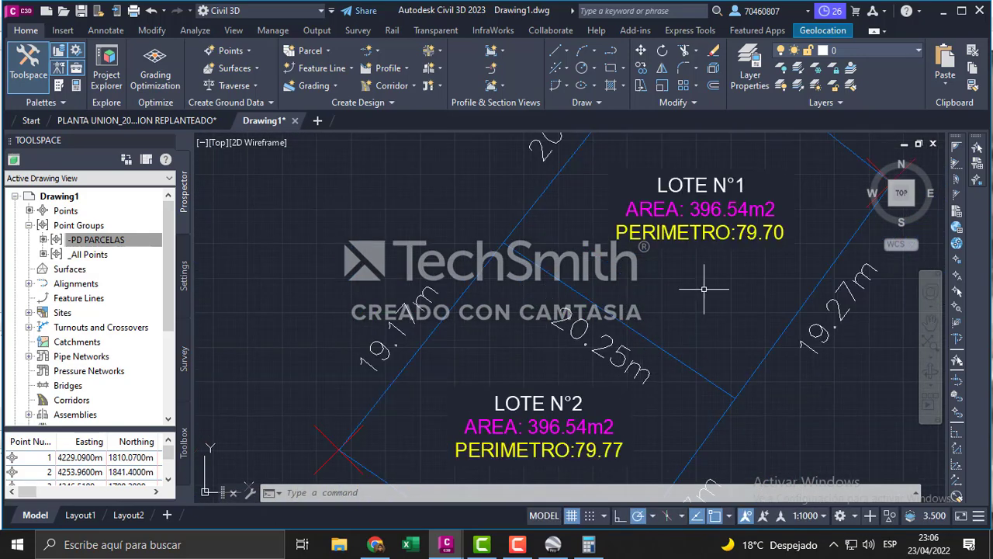
middle_drag(703, 290, 632, 388)
scroll(634, 292, up, 2)
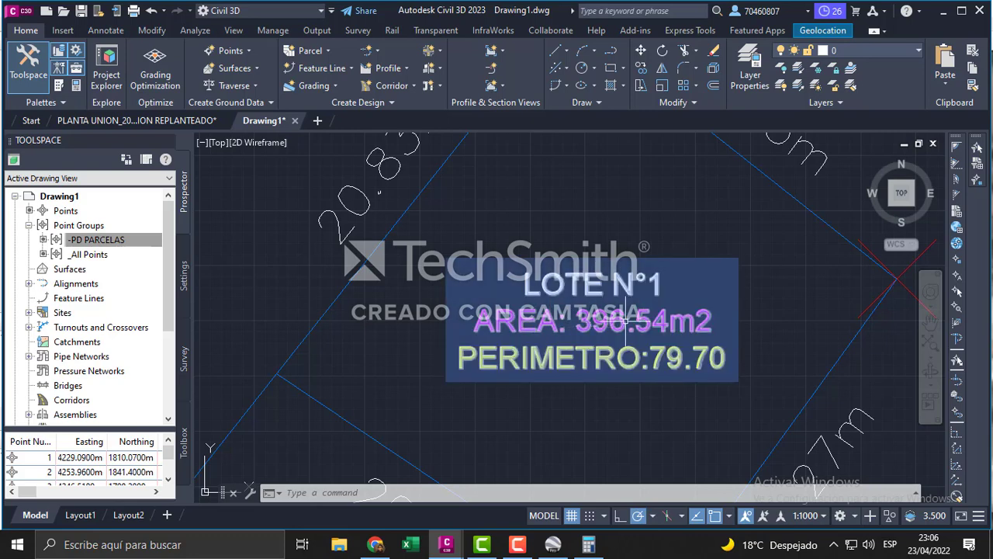
middle_drag(607, 455, 701, 242)
middle_drag(613, 447, 683, 349)
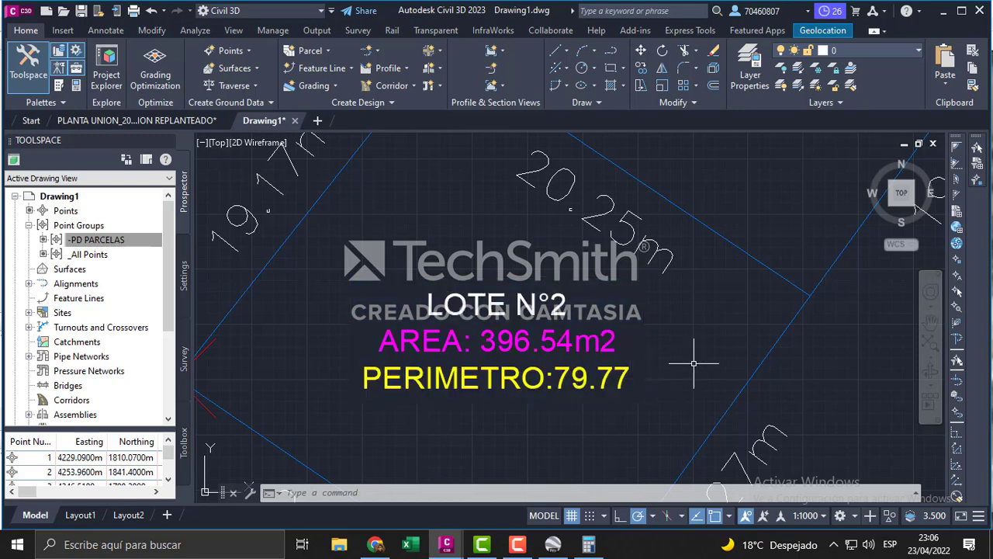
scroll(695, 347, down, 2)
scroll(695, 347, down, 2)
mouse_move(665, 288)
middle_down()
mouse_move(665, 344)
mouse_move(649, 334)
mouse_move(569, 337)
middle_up()
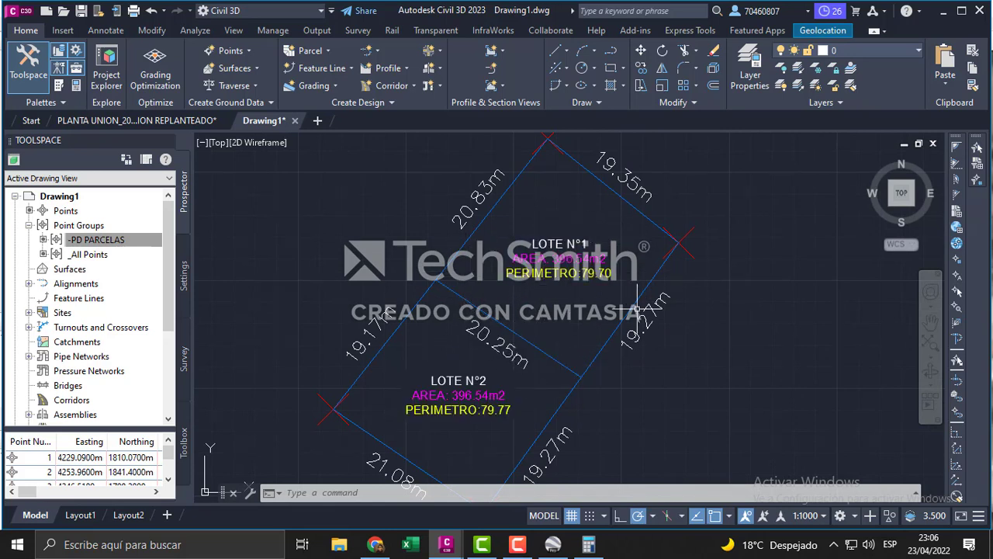
Step: Compare LOTE N°1 and LOTE N°2 on both sides of the dividing line, checking their area, perimeter and side lengths
middle_drag(571, 327, 624, 279)
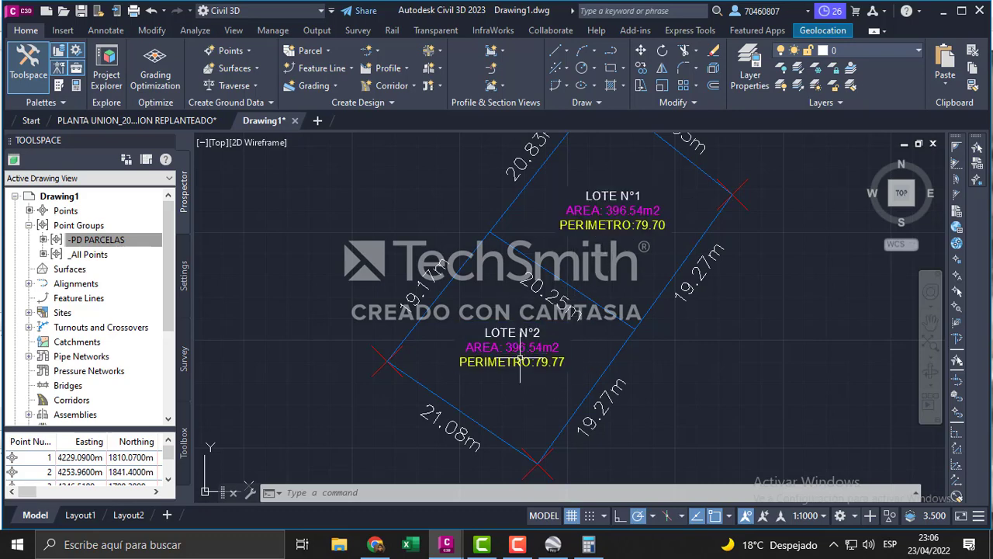
middle_drag(603, 351, 592, 365)
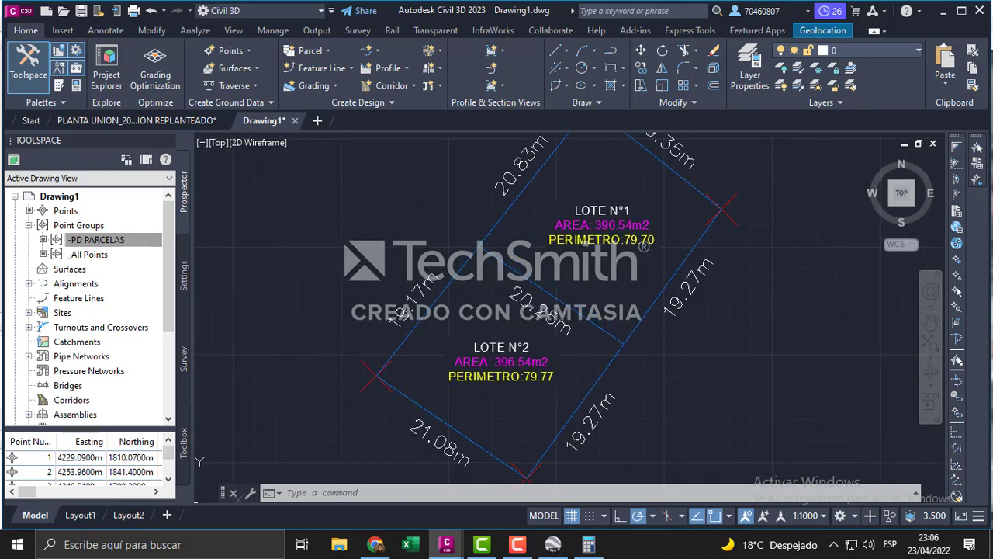
scroll(469, 384, up, 4)
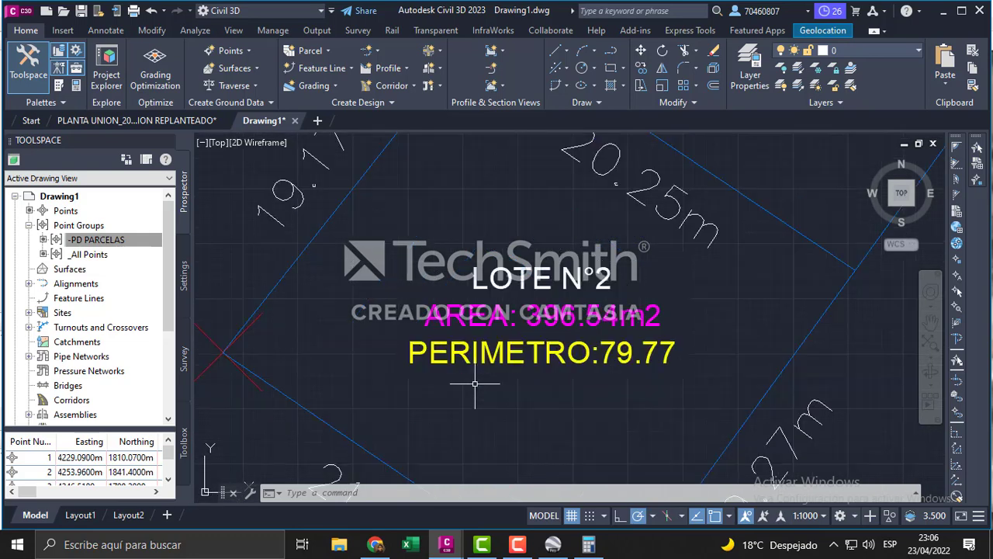
scroll(733, 333, down, 2)
mouse_move(770, 233)
middle_down()
mouse_move(683, 365)
mouse_move(687, 291)
mouse_move(633, 457)
middle_up()
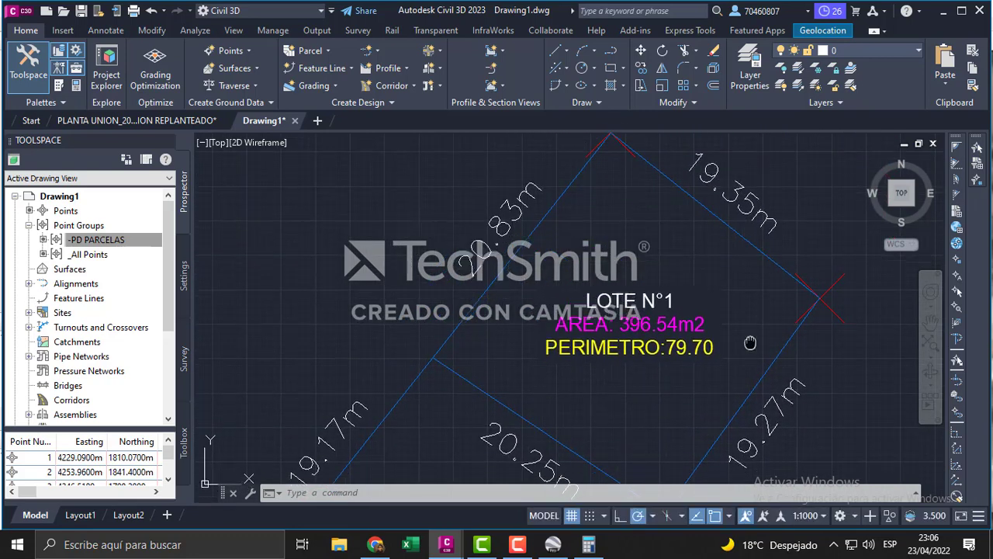
middle_drag(749, 346, 745, 262)
middle_drag(667, 403, 753, 270)
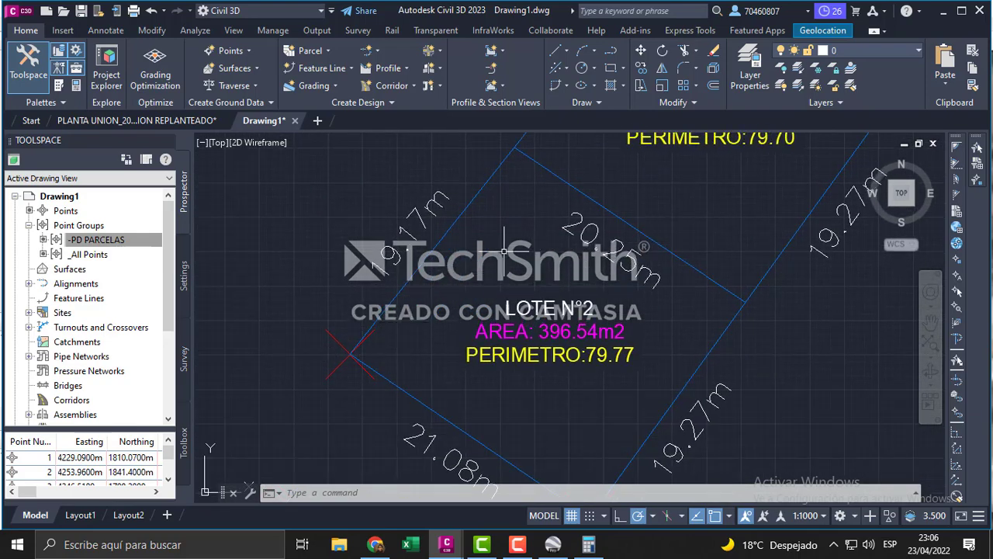
mouse_move(512, 256)
middle_down()
mouse_move(470, 280)
mouse_move(421, 337)
mouse_move(390, 348)
middle_up()
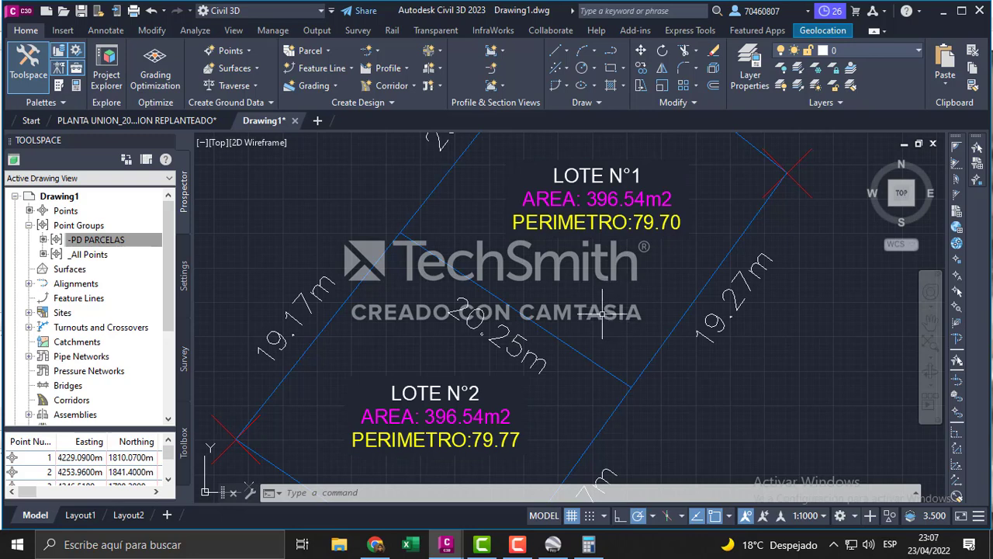
middle_drag(602, 313, 646, 307)
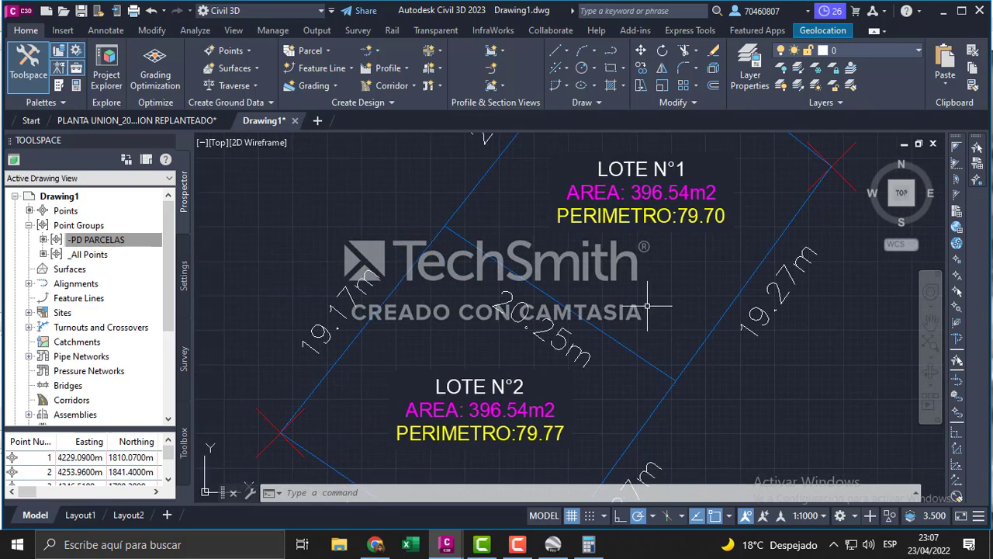
scroll(647, 305, down, 3)
scroll(590, 325, down, 3)
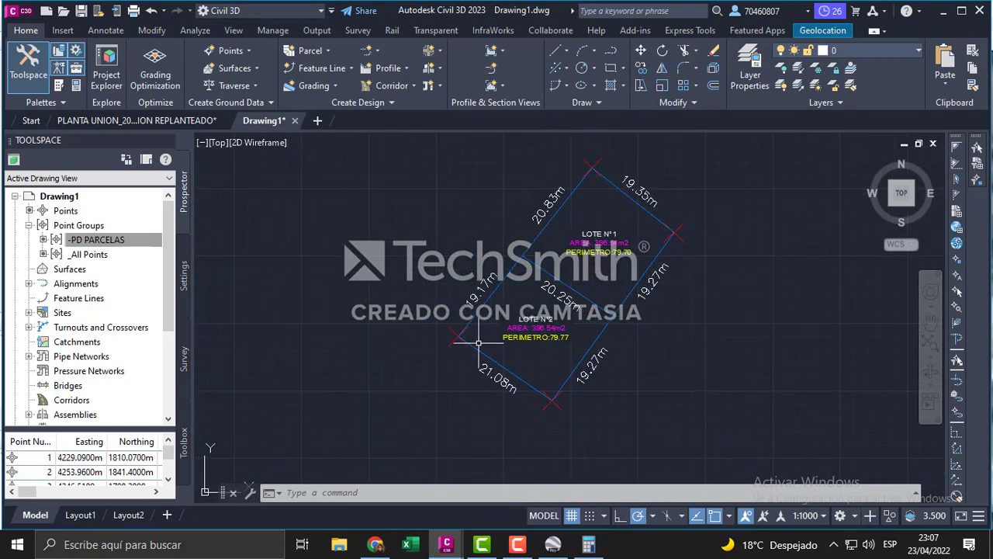
scroll(751, 334, up, 4)
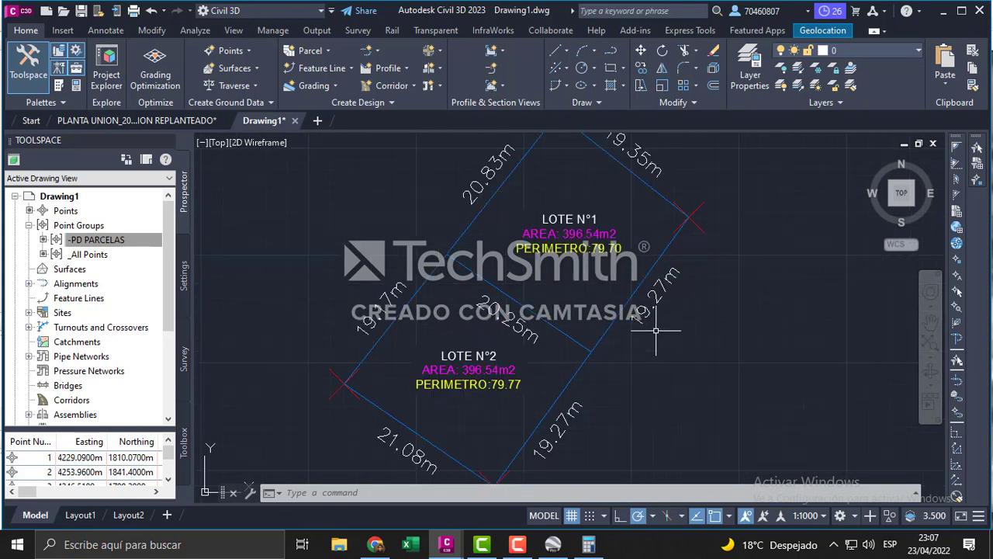
mouse_move(706, 328)
middle_down()
mouse_move(744, 346)
mouse_move(744, 336)
middle_up()
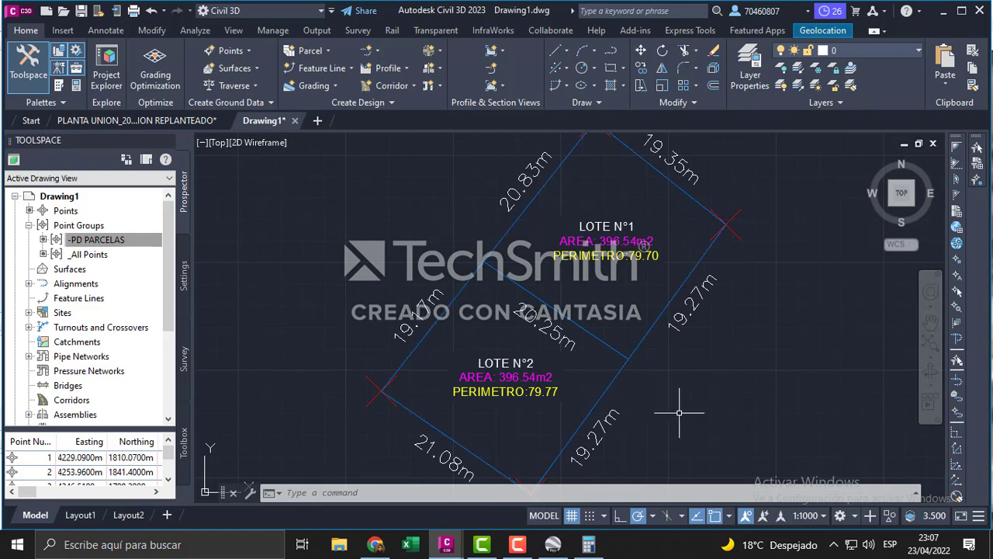
middle_drag(679, 413, 709, 410)
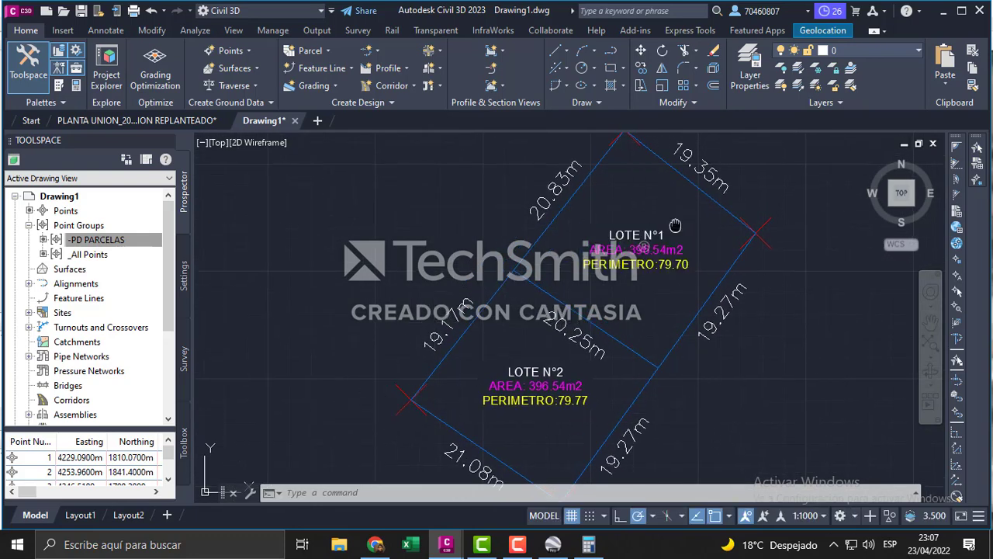
middle_drag(675, 226, 655, 214)
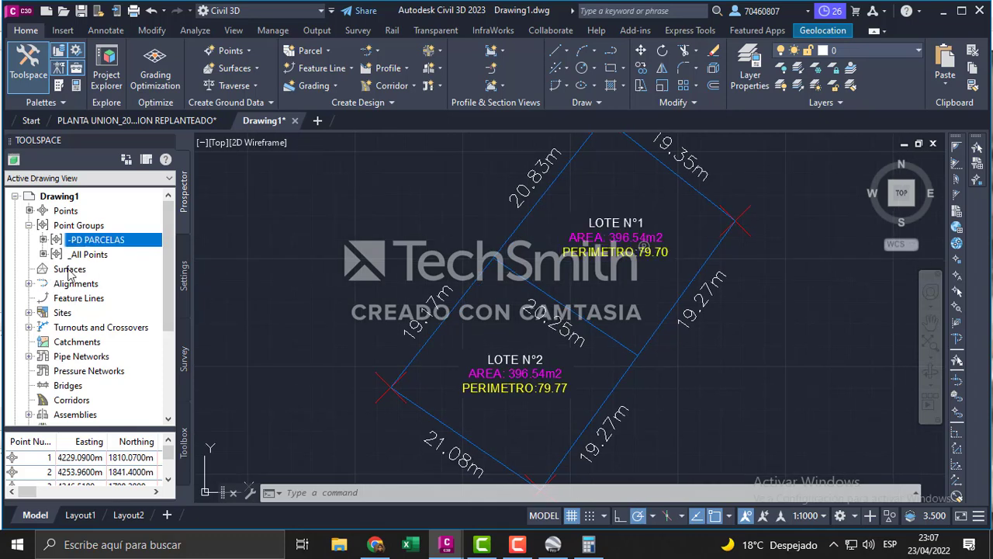
Step: Create a TIN surface named PARCELAS on the C-TOPO layer with the Contours 2m and 10m (Background) style
right_click(69, 270)
click(109, 277)
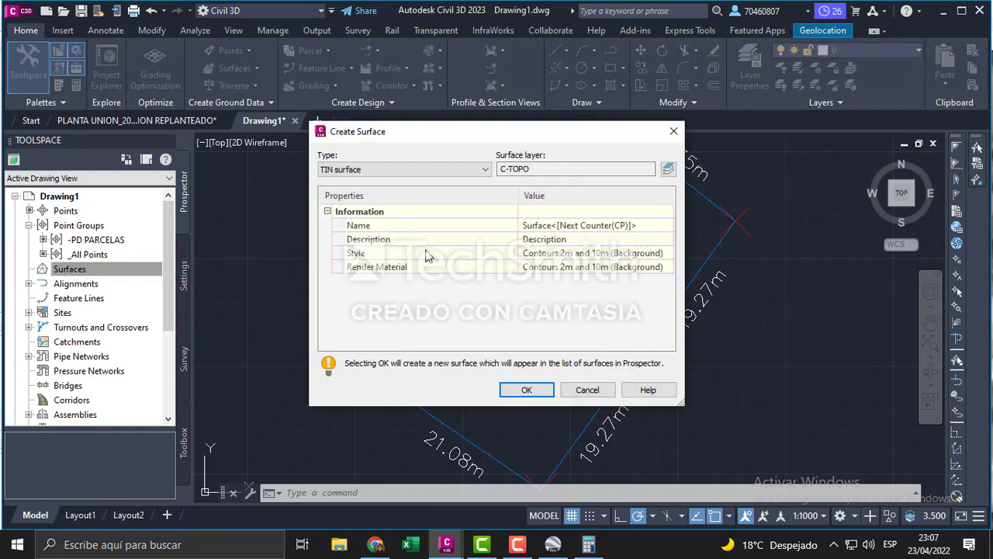
drag(511, 132, 489, 154)
click(618, 246)
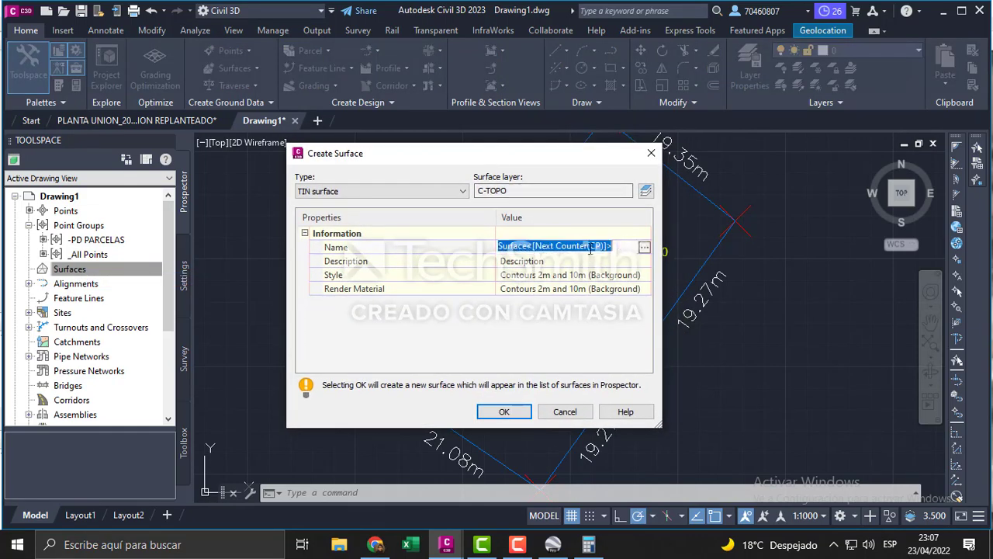
text(PARCELAS)
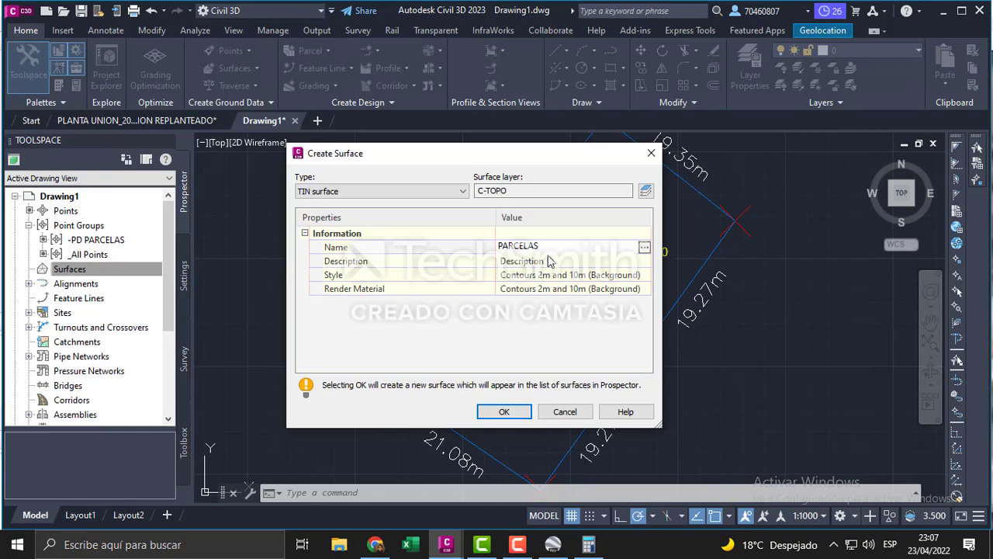
click(502, 411)
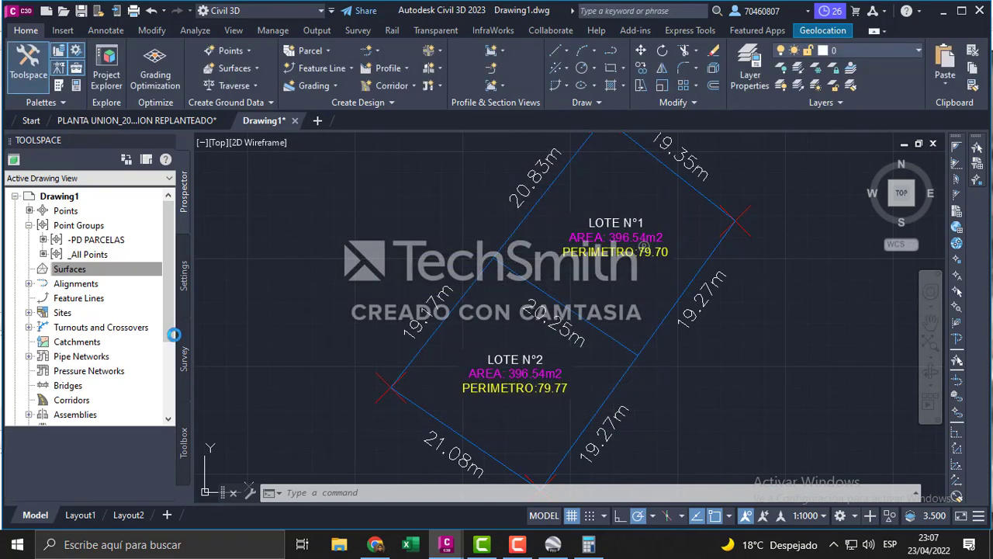
Step: Add the -PD PARCELAS point group to the definition of the PARCELAS surface
click(28, 269)
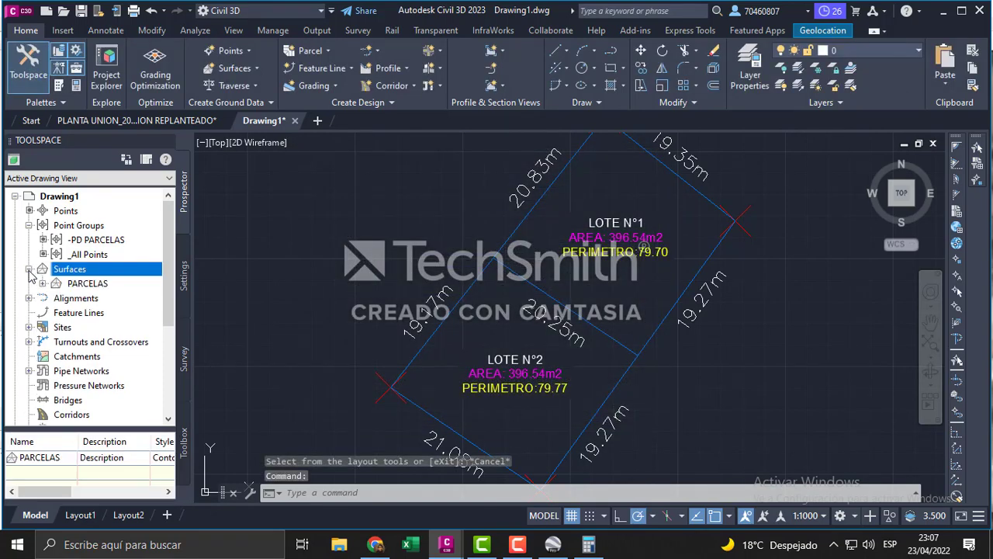
click(43, 283)
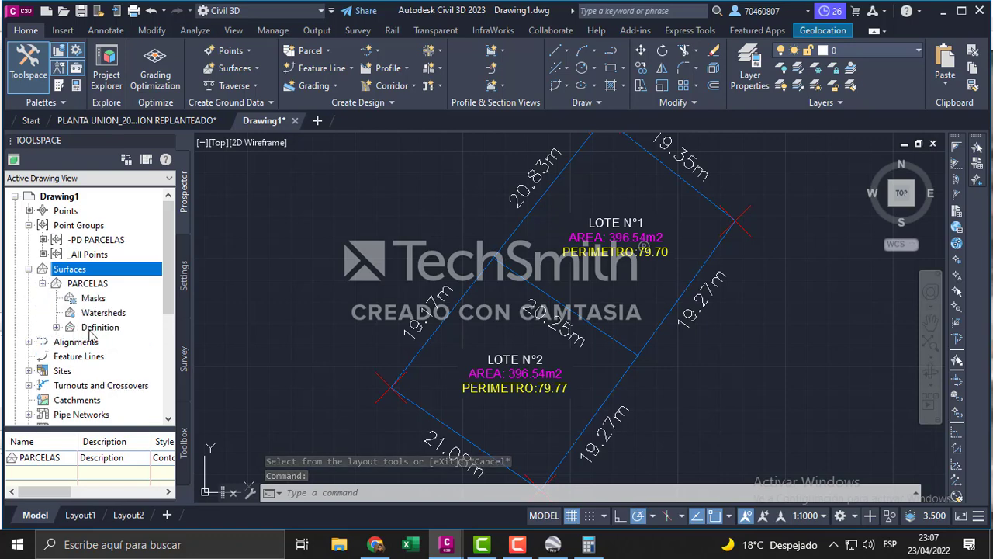
click(56, 327)
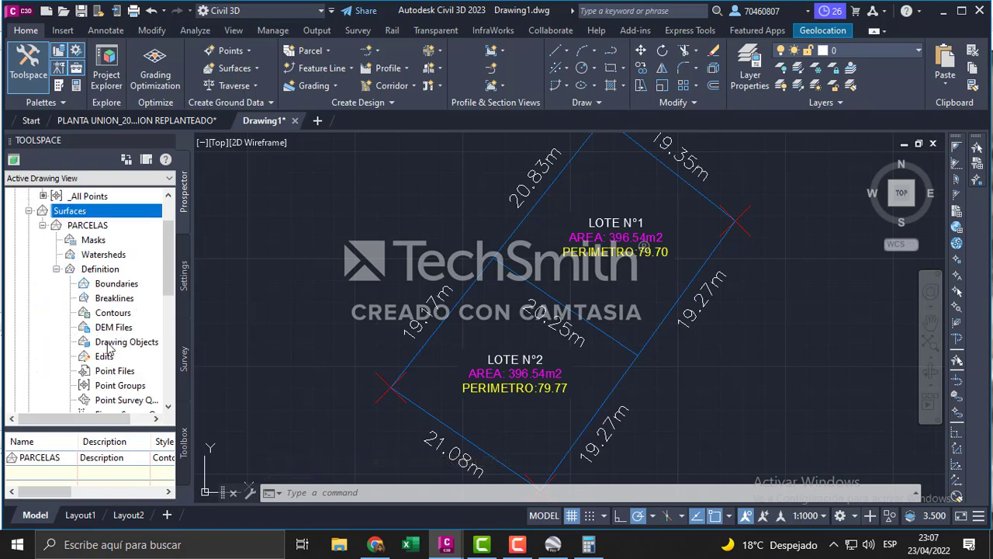
scroll(109, 349, down, 1)
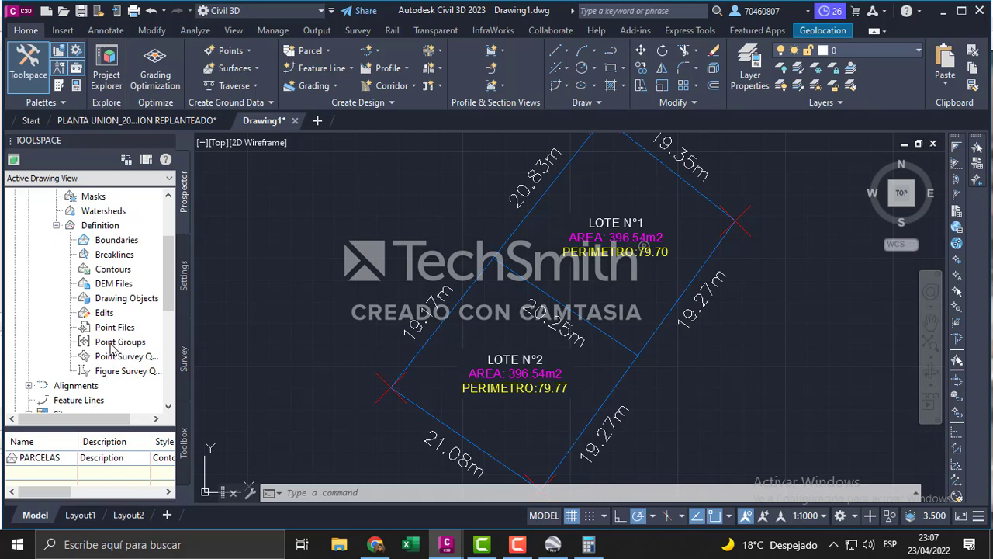
click(119, 342)
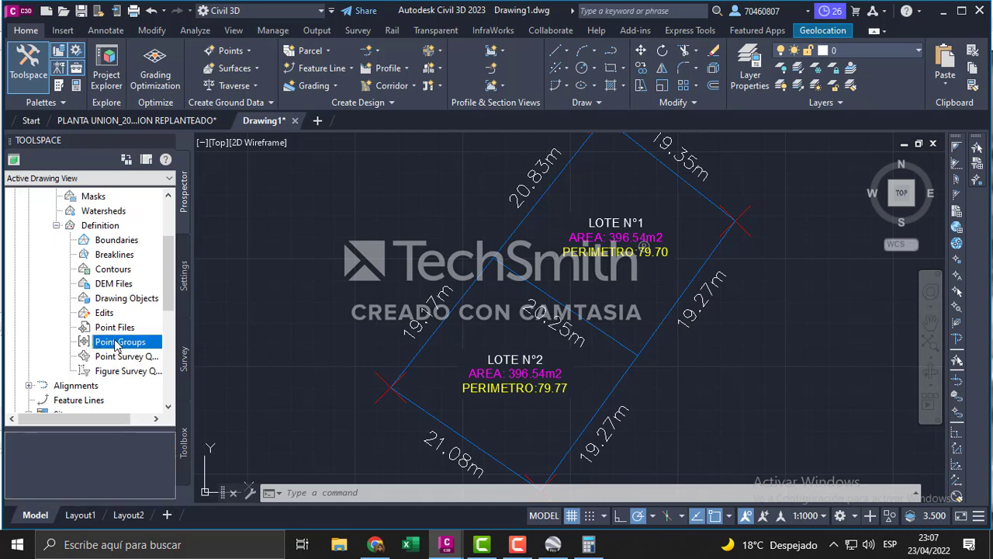
right_click(117, 346)
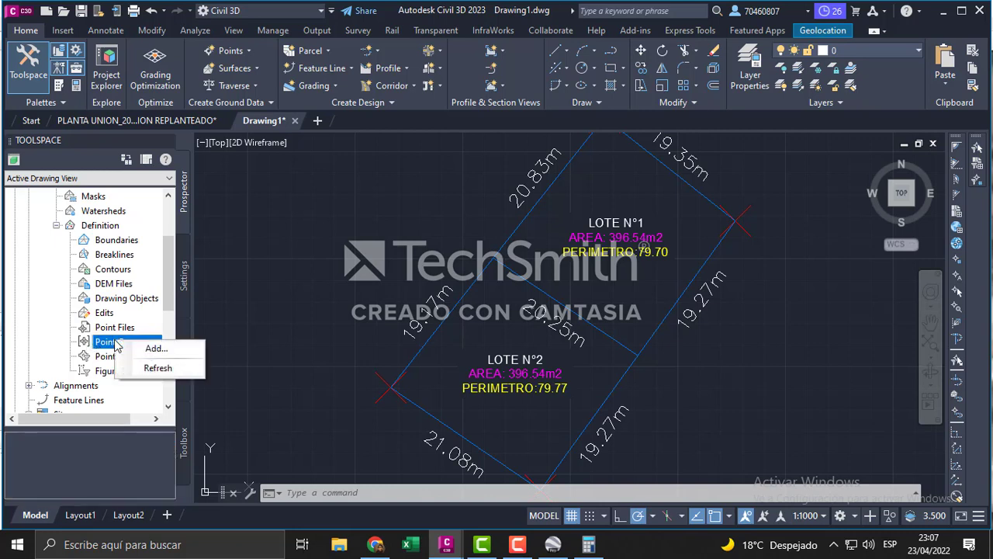
click(155, 349)
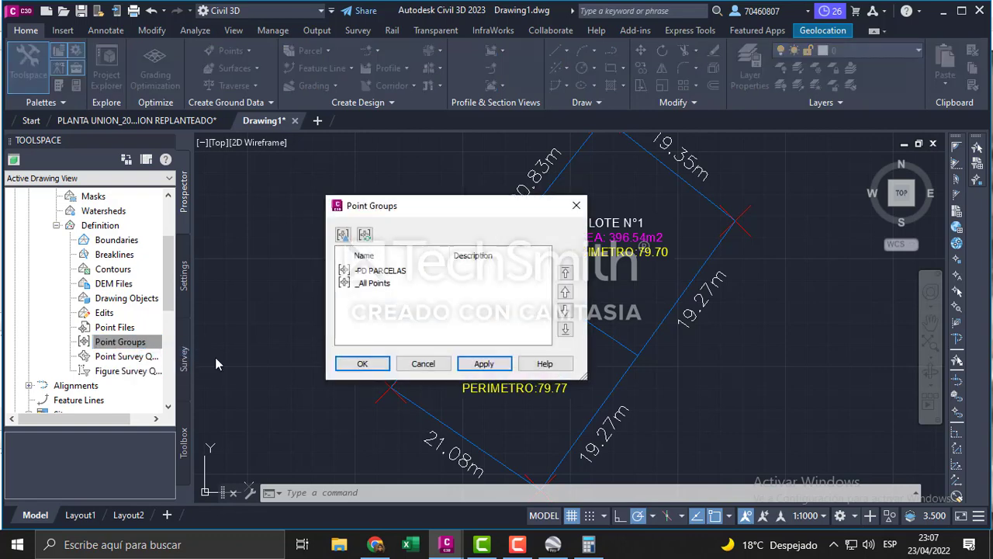
click(378, 271)
click(481, 362)
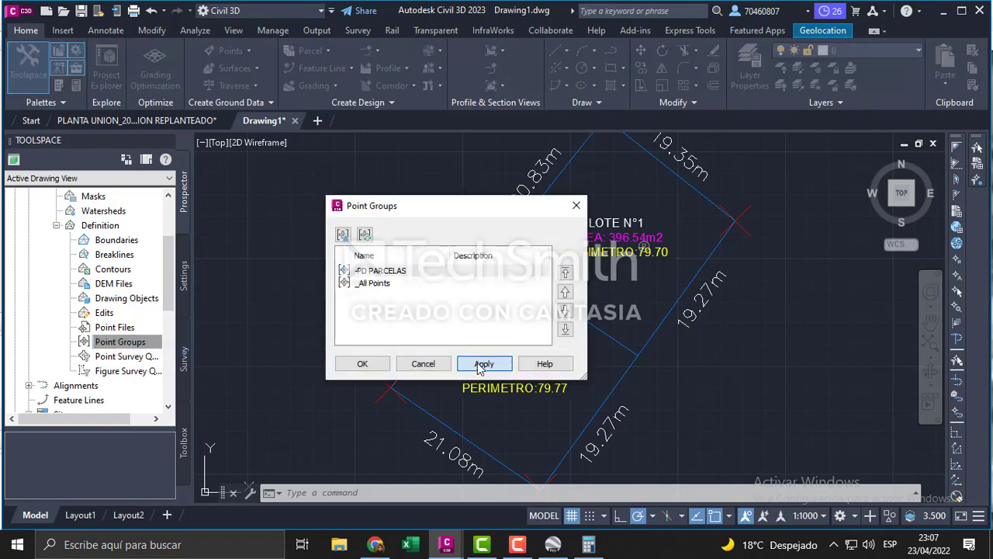
click(370, 365)
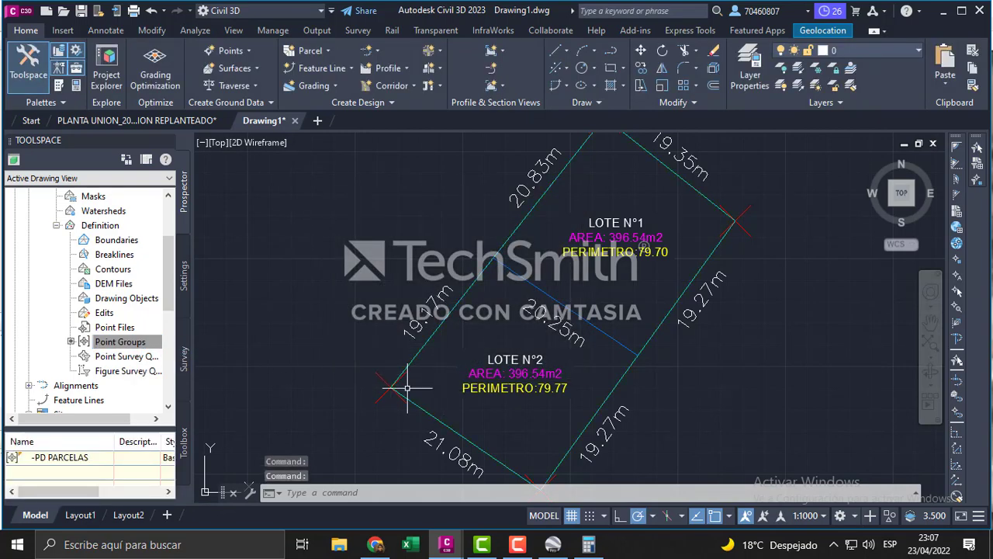
Step: Review the information, definition, analysis and statistics in the PARCELAS surface's properties, then close them without changes
scroll(104, 330, up, 1)
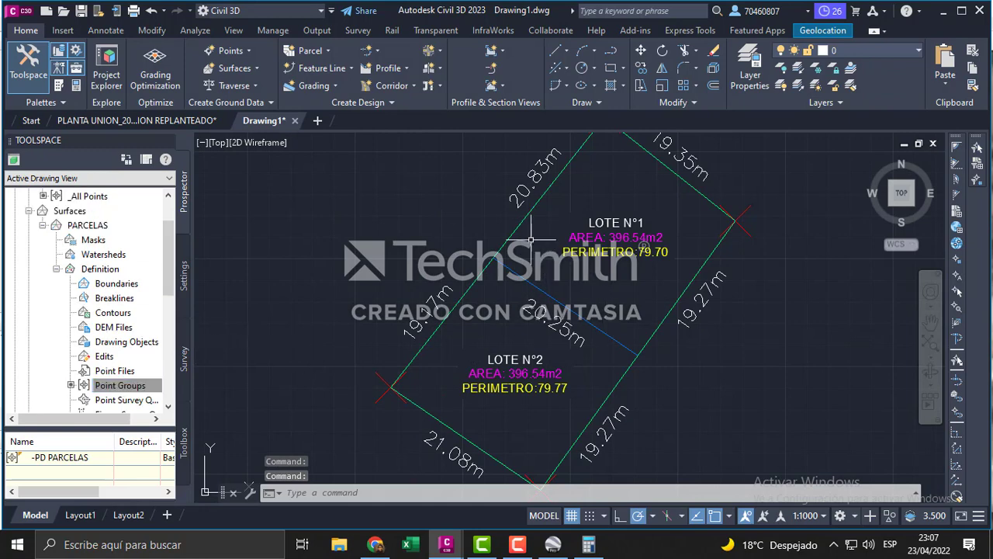
scroll(96, 334, up, 1)
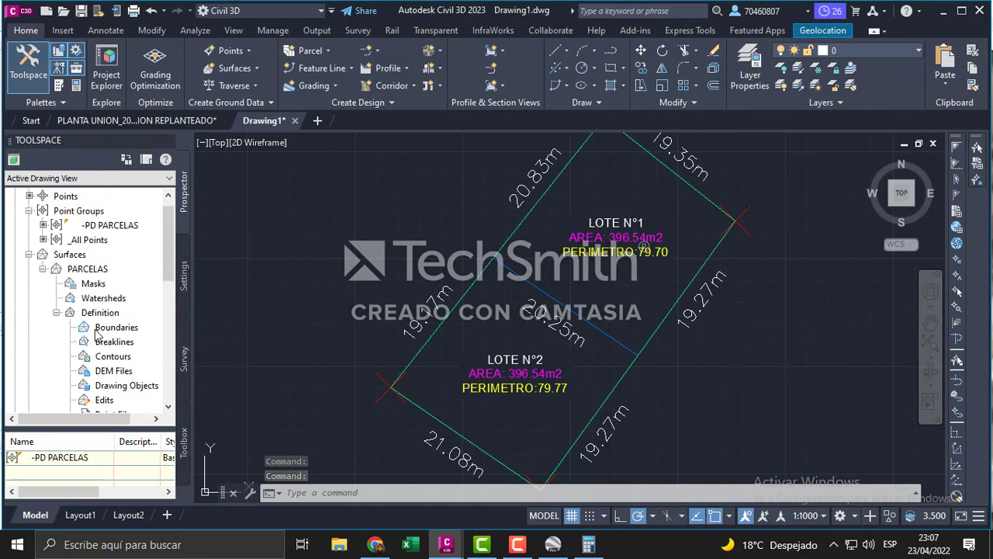
right_click(82, 268)
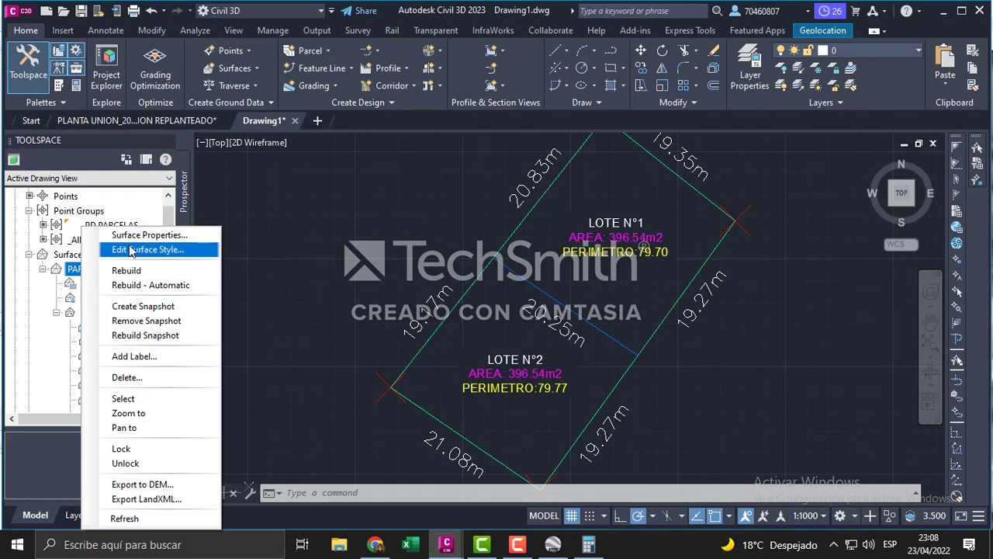
click(132, 240)
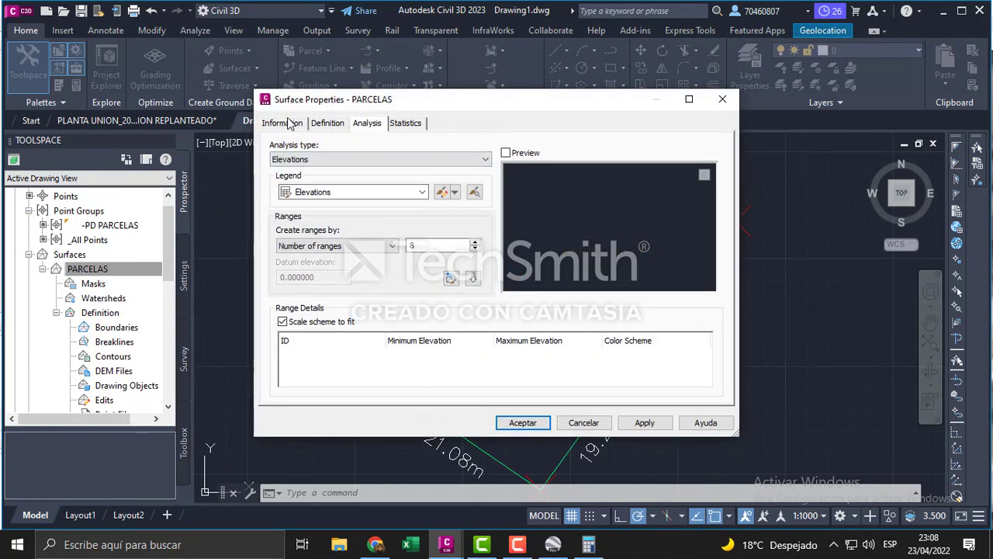
click(284, 123)
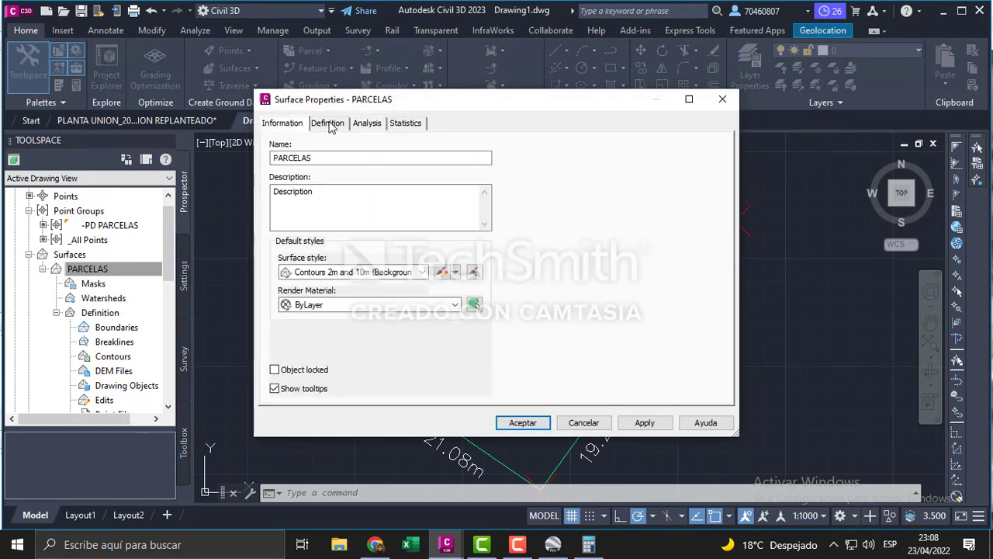
click(328, 123)
click(366, 123)
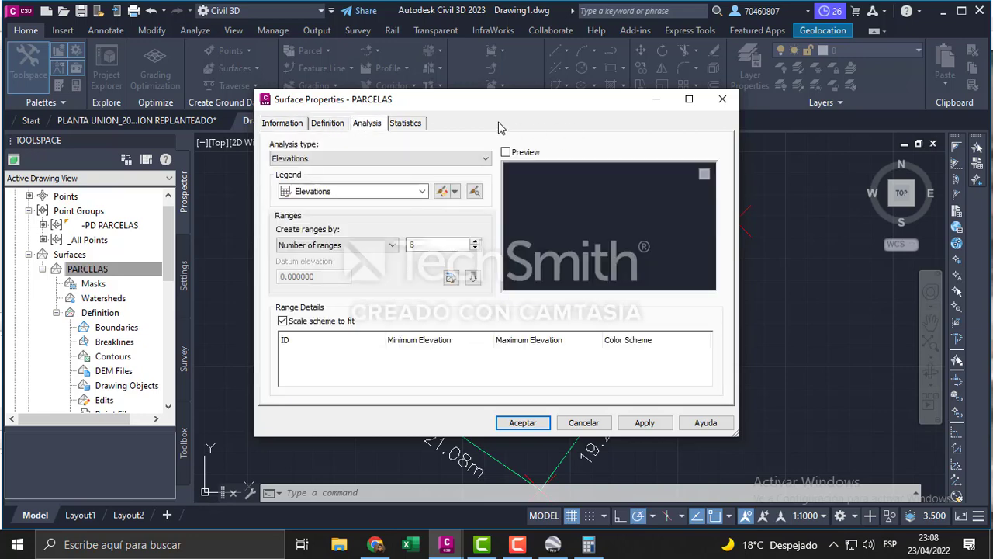
click(405, 123)
click(723, 100)
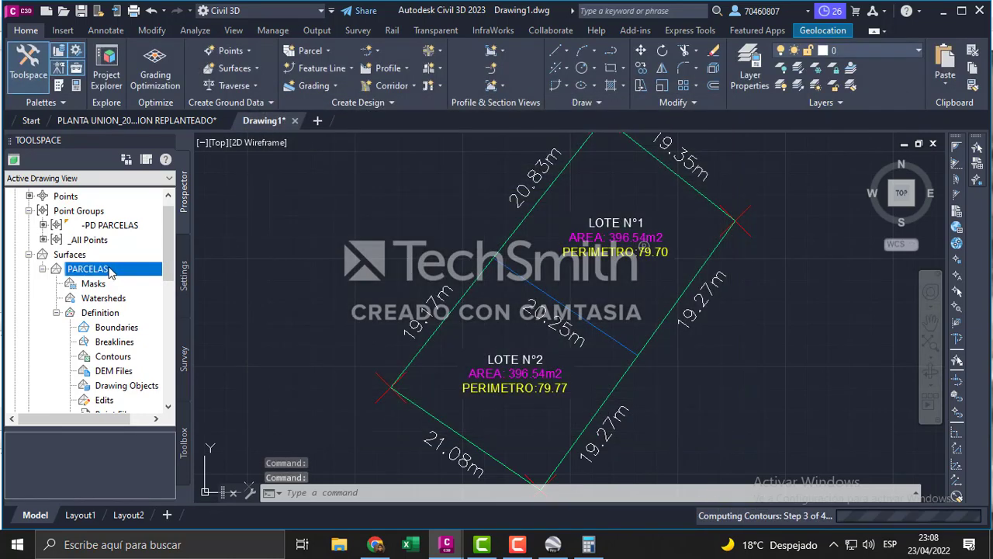
Step: Edit the PARCELAS surface style, setting the major contours to color 130 and the minor contours to color 161
right_click(113, 272)
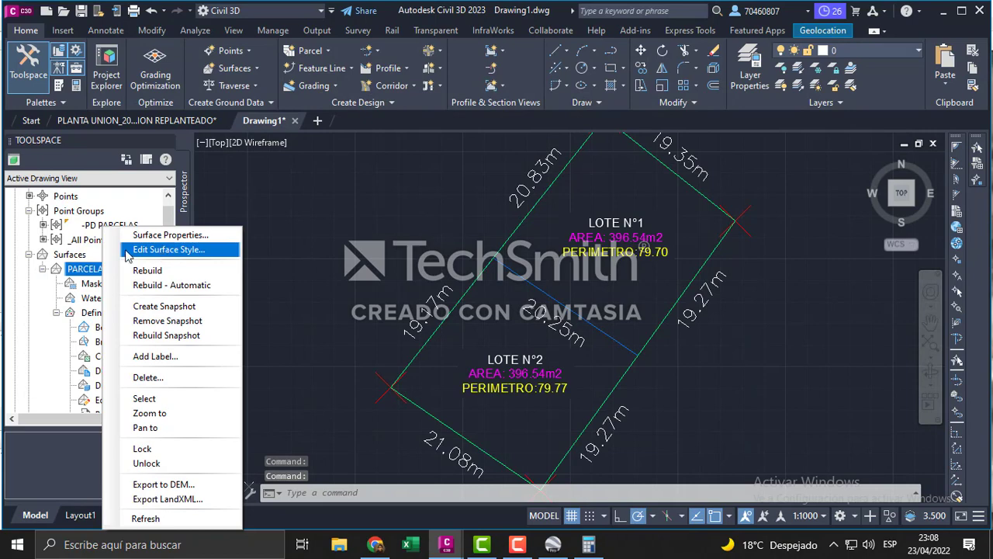
click(173, 250)
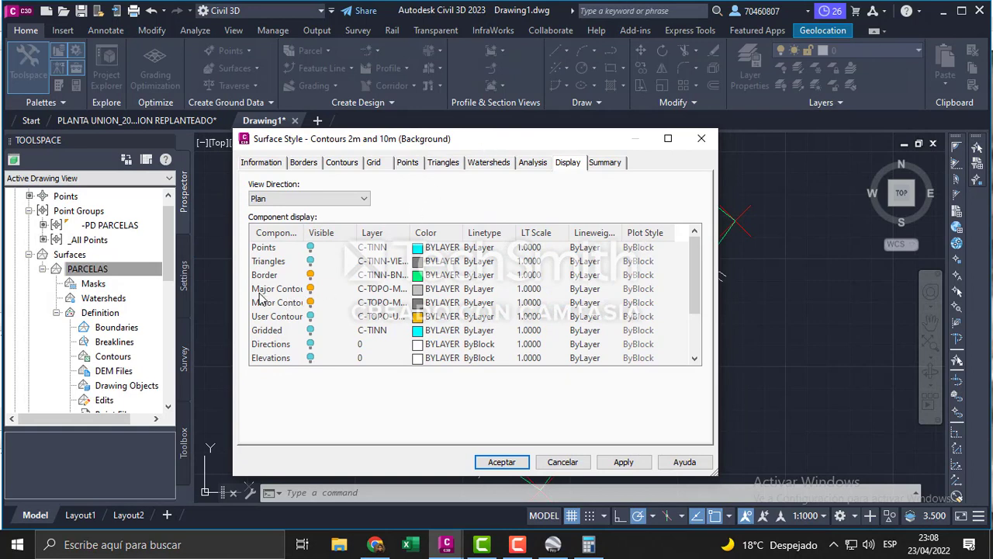
click(418, 288)
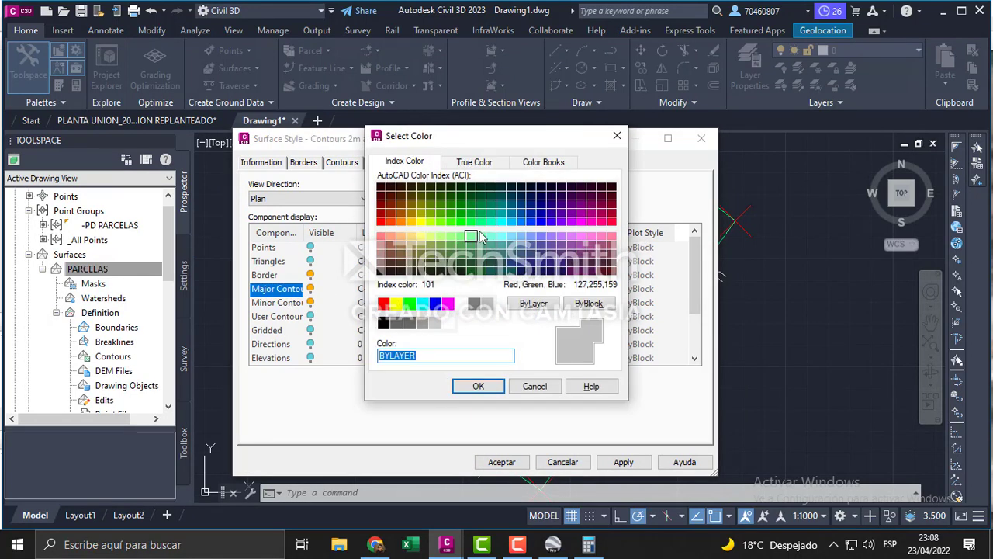
click(500, 221)
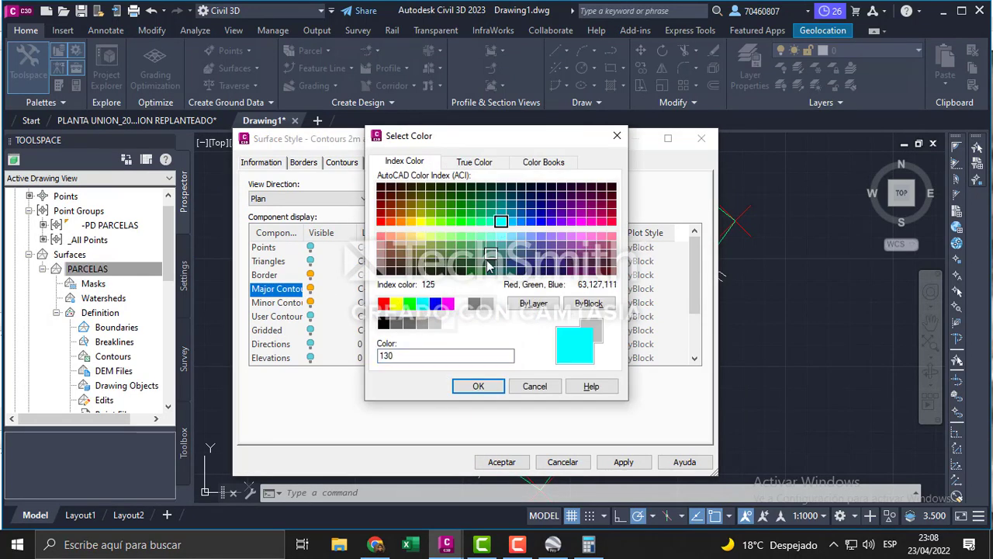
click(478, 386)
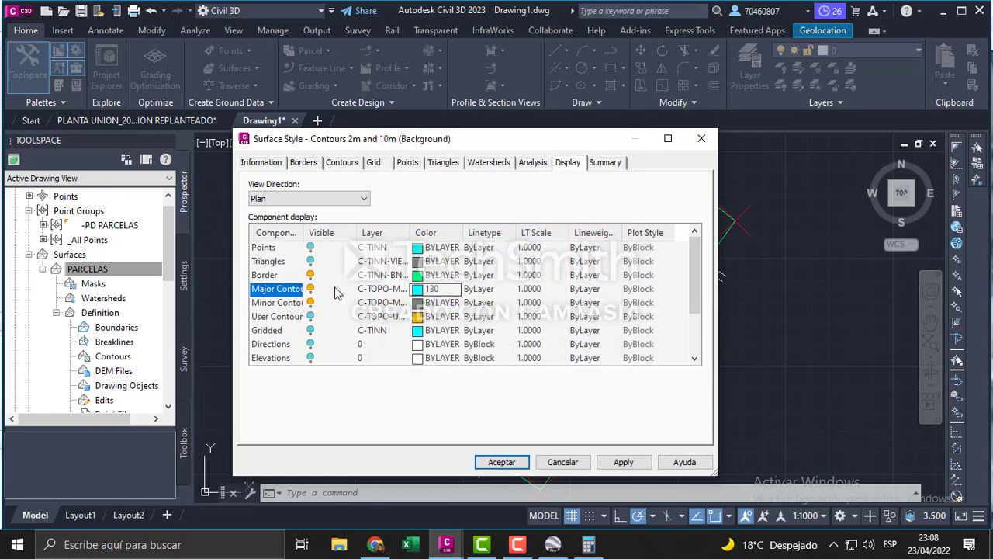
click(418, 303)
click(531, 235)
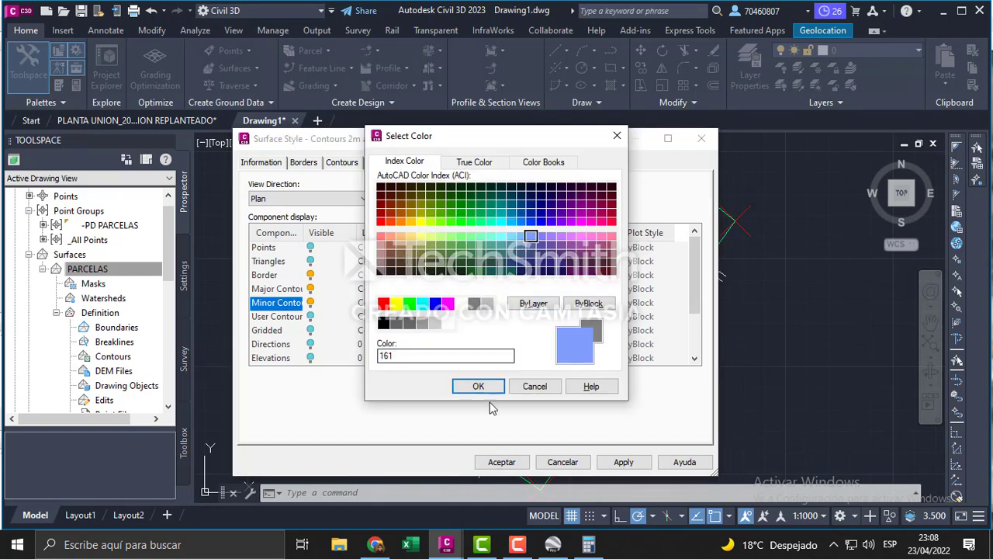
click(480, 387)
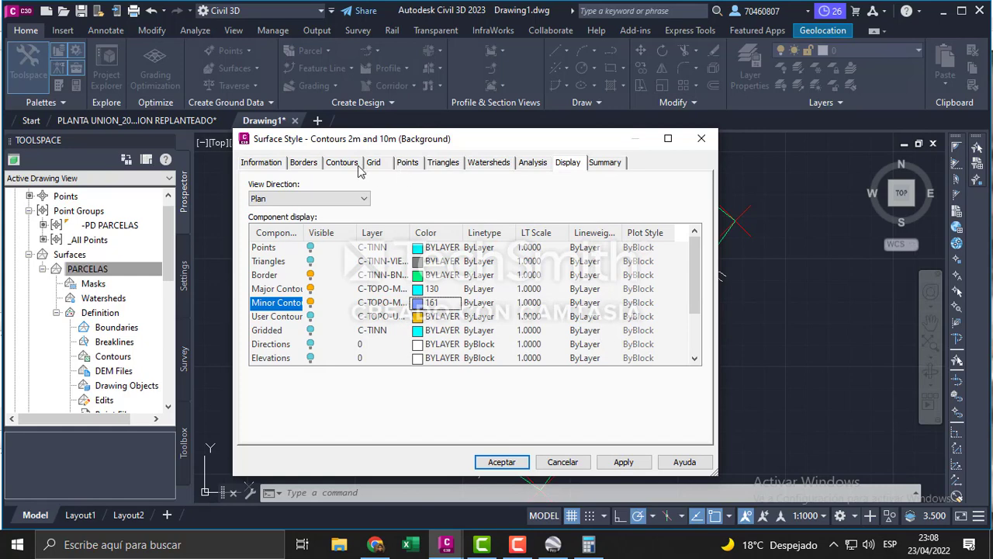
Step: Set the surface style's contour intervals to 0.1 m minor and 0.5 m major
click(276, 165)
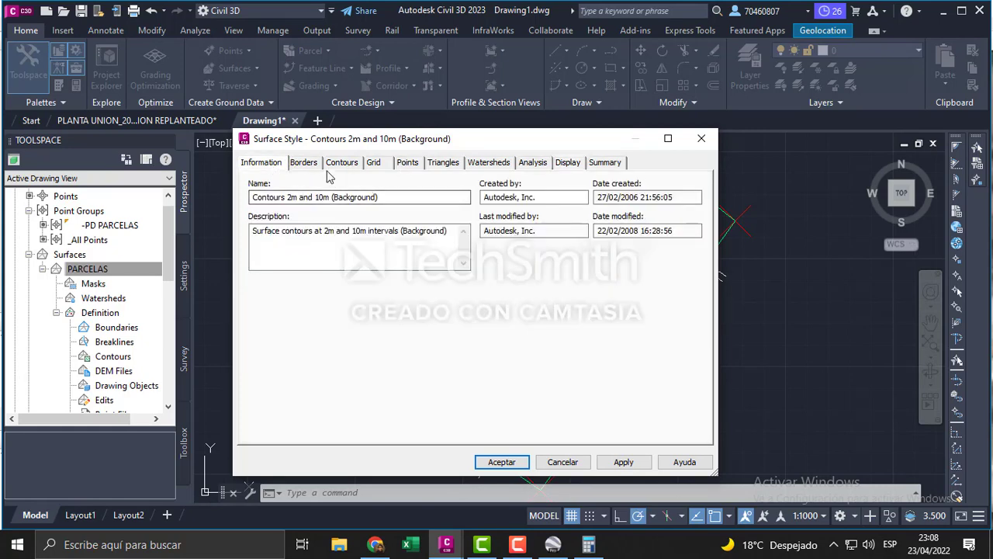
click(306, 199)
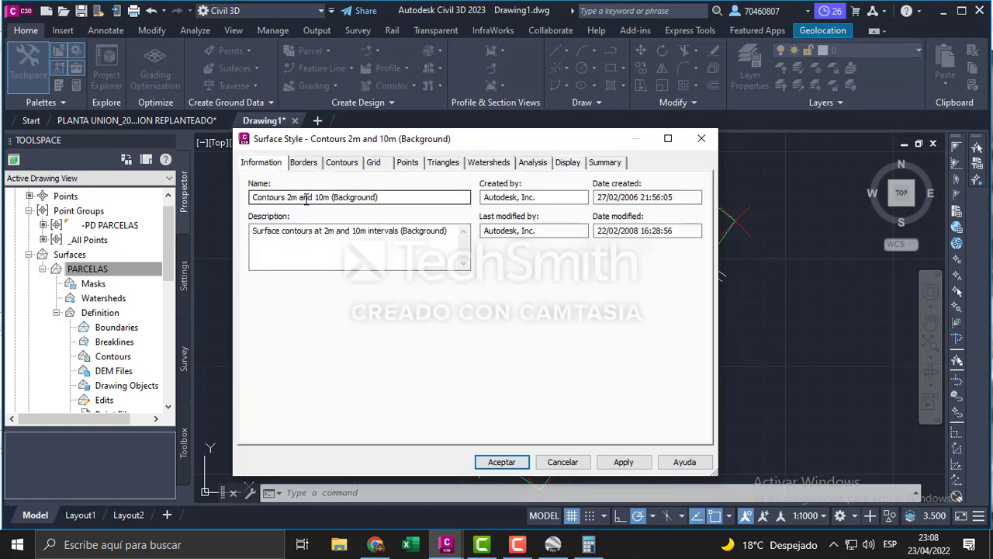
click(344, 165)
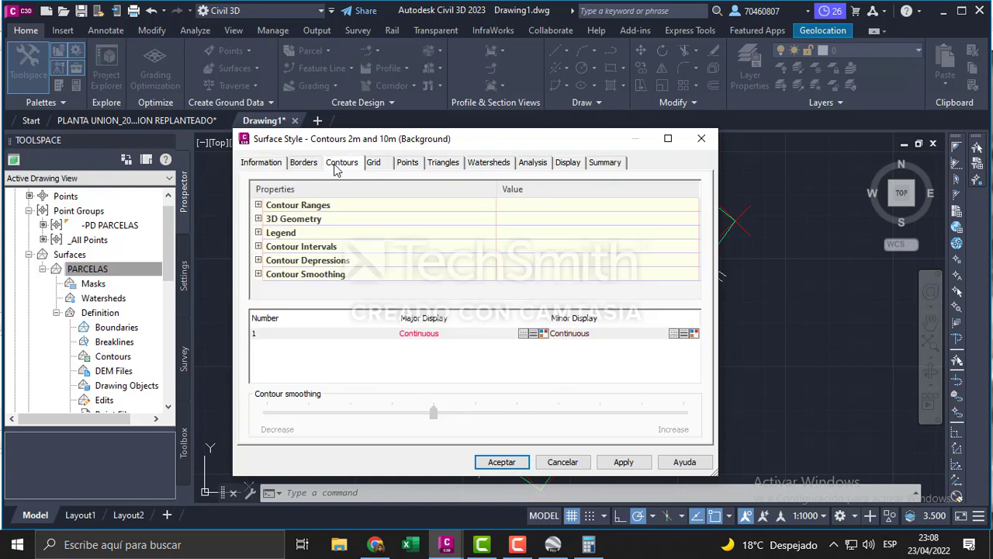
click(259, 246)
scroll(305, 257, down, 1)
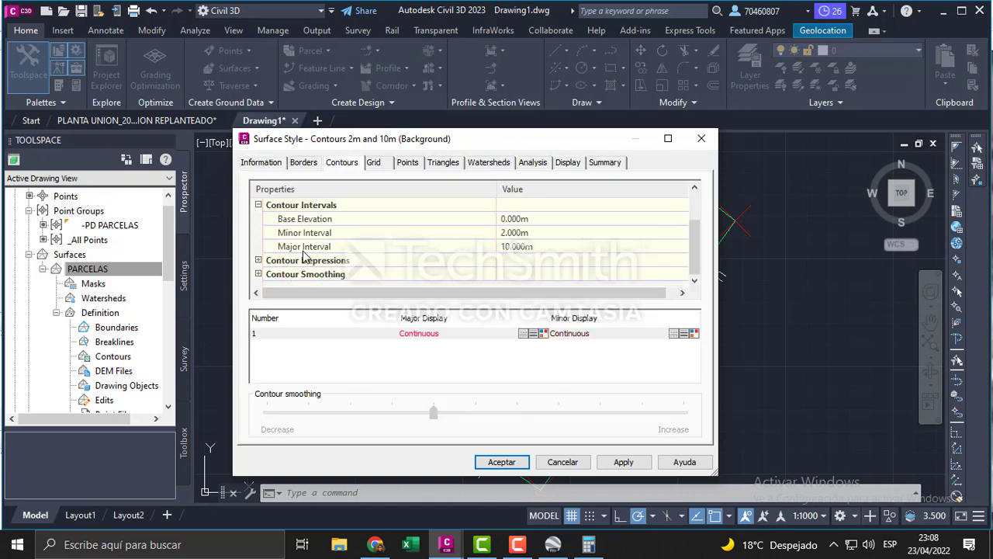
click(533, 231)
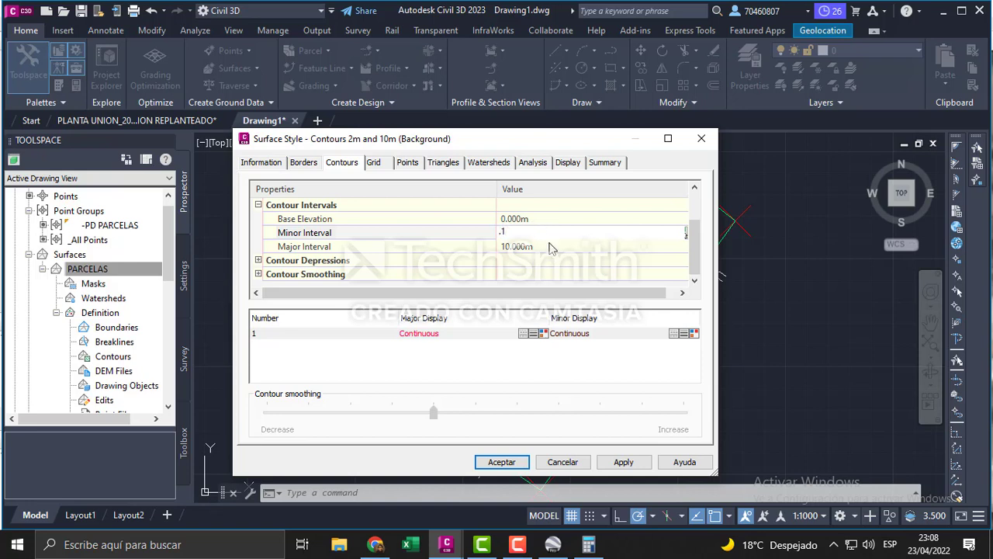
click(549, 246)
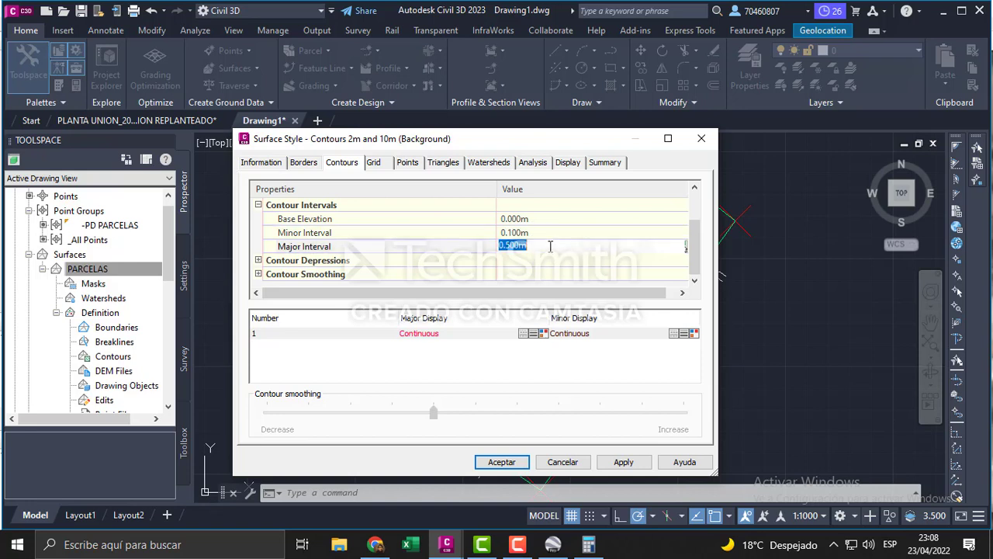
Step: Enable contour smoothing with the Add vertices type, raise the smoothing level three notches, and save the surface style
click(259, 274)
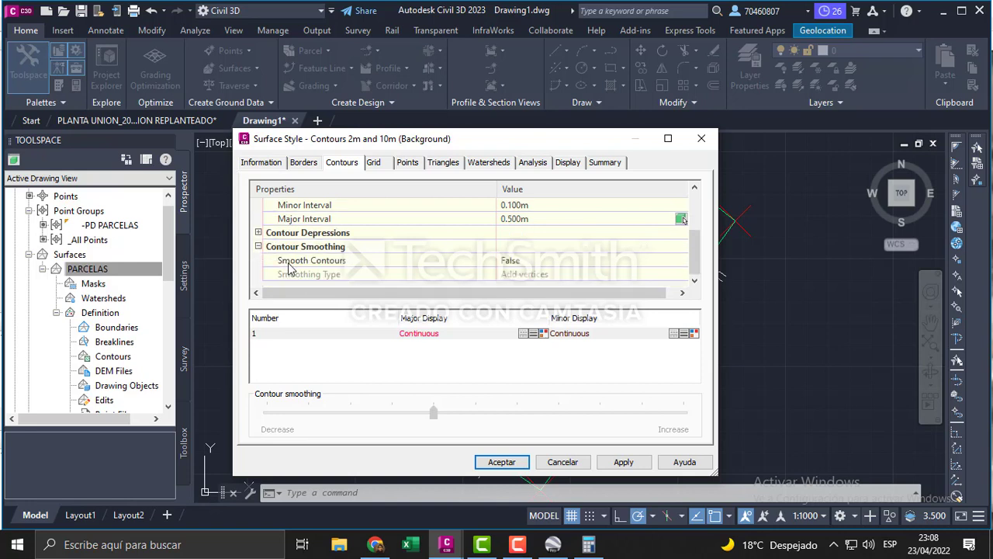
click(512, 261)
click(512, 260)
click(512, 282)
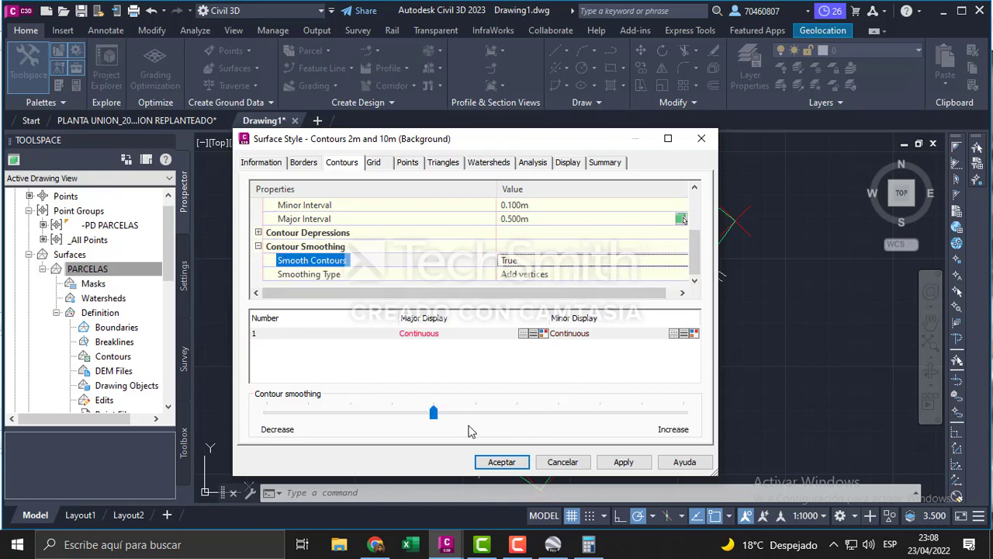
drag(433, 412, 514, 412)
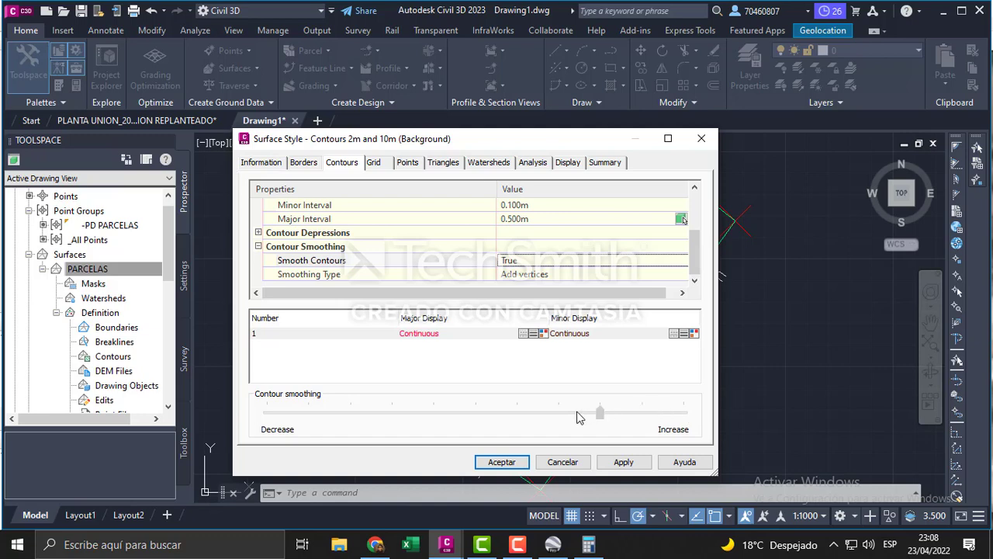
click(630, 464)
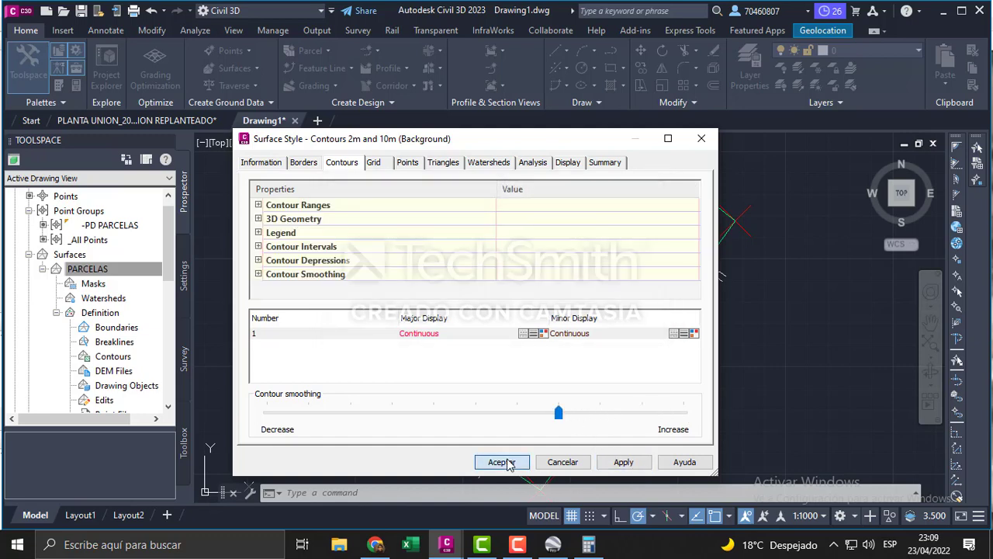
click(505, 463)
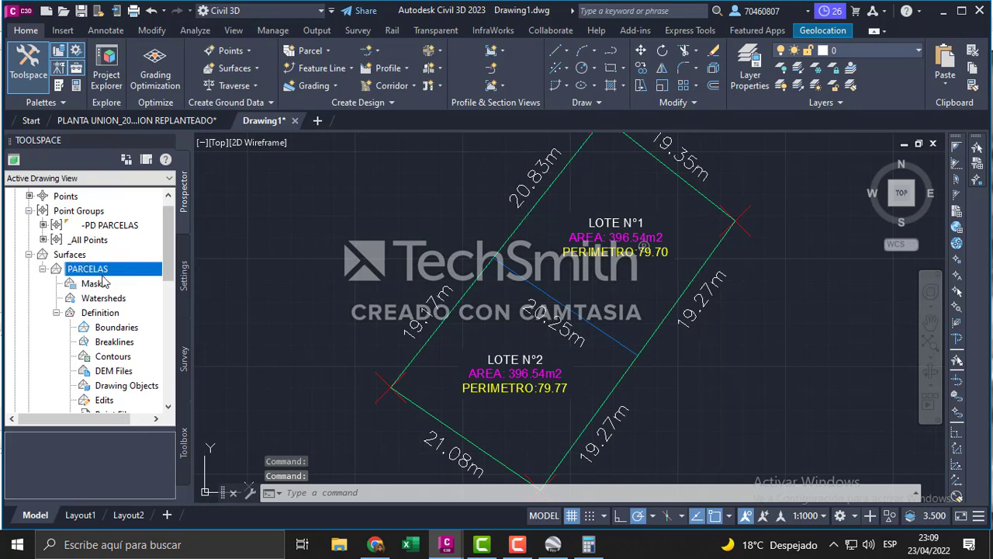
Step: Reopen the PARCELAS surface style, set the minor contour interval to 0.01 m, and save the style
right_click(98, 273)
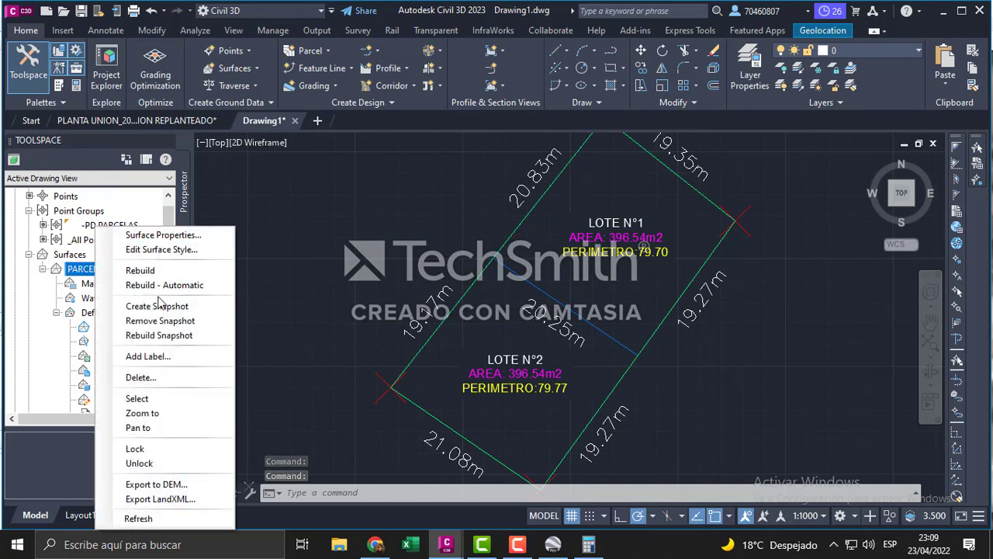
click(155, 249)
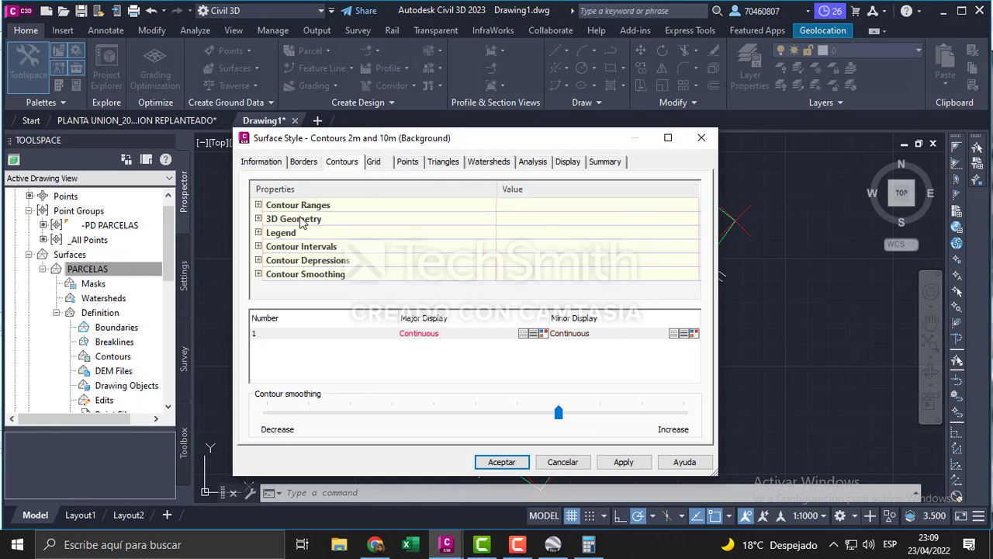
click(259, 247)
scroll(493, 265, down, 1)
click(530, 232)
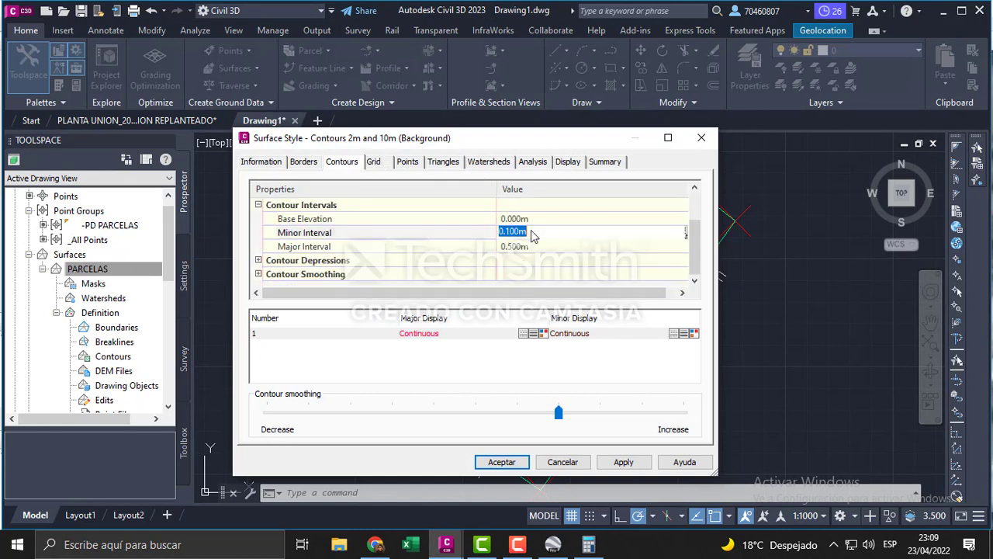
click(506, 232)
text(0)
click(623, 462)
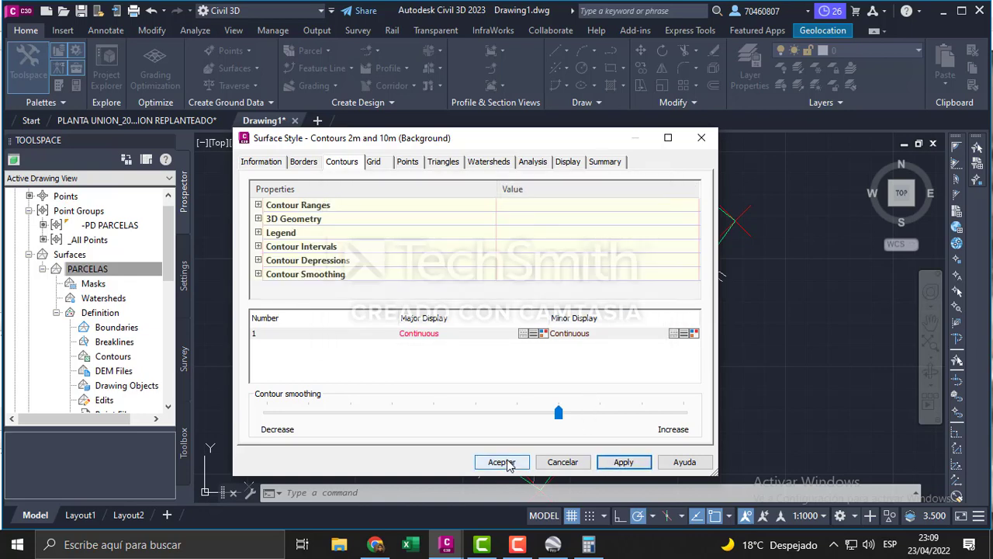
click(501, 461)
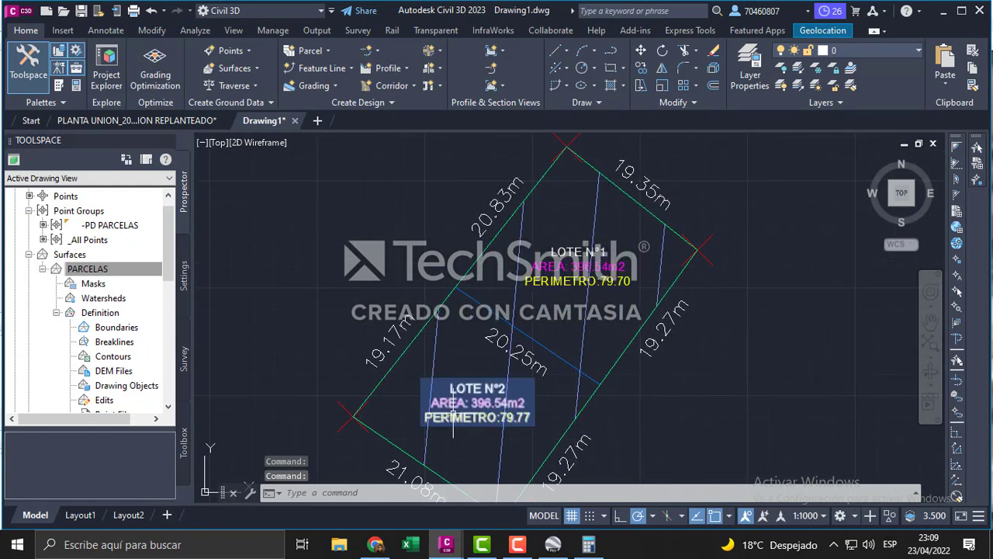
Step: Inspect the contour lines crossing LOTE N°1 and LOTE N°2, up close and across the whole parcel
scroll(483, 375, up, 5)
scroll(543, 326, down, 3)
middle_drag(621, 281, 617, 370)
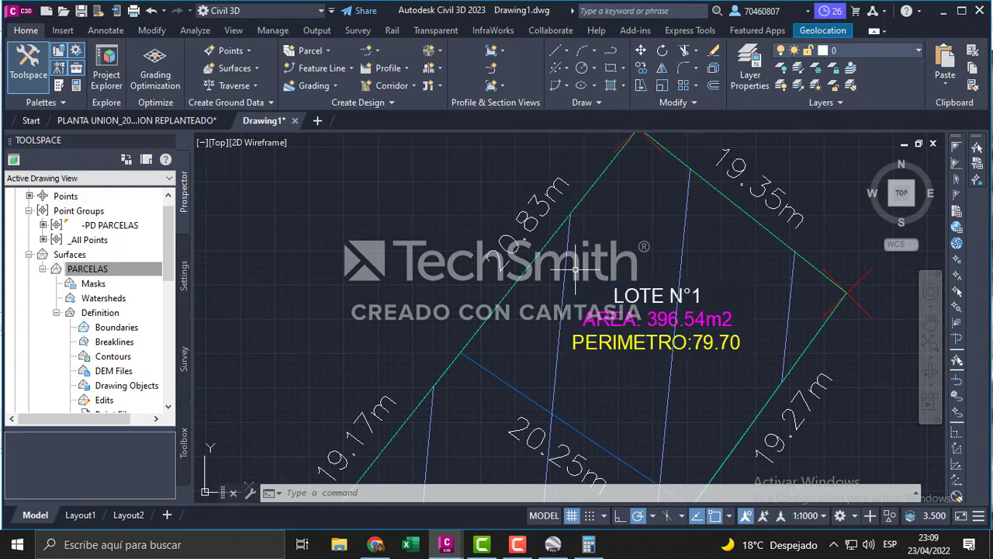
middle_drag(554, 316, 601, 217)
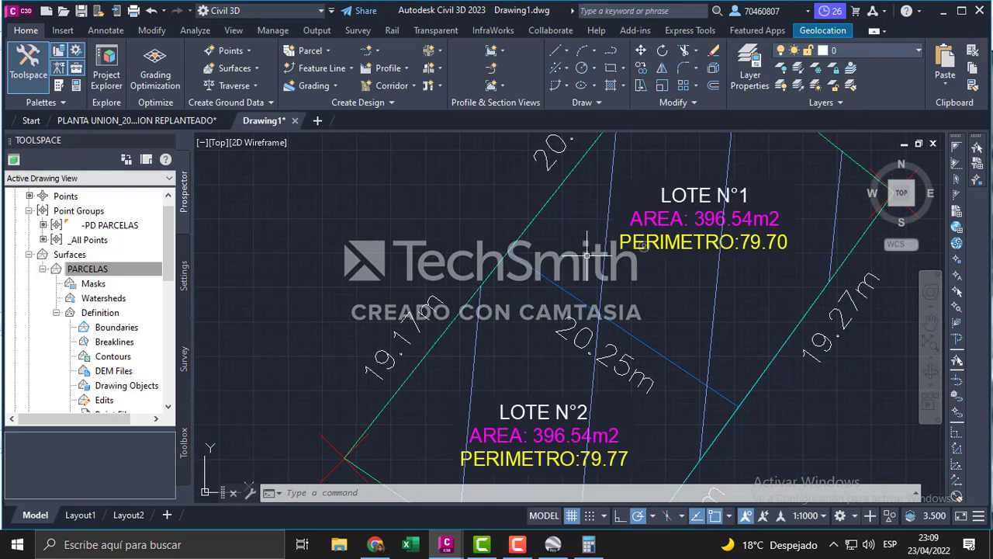
scroll(621, 280, down, 6)
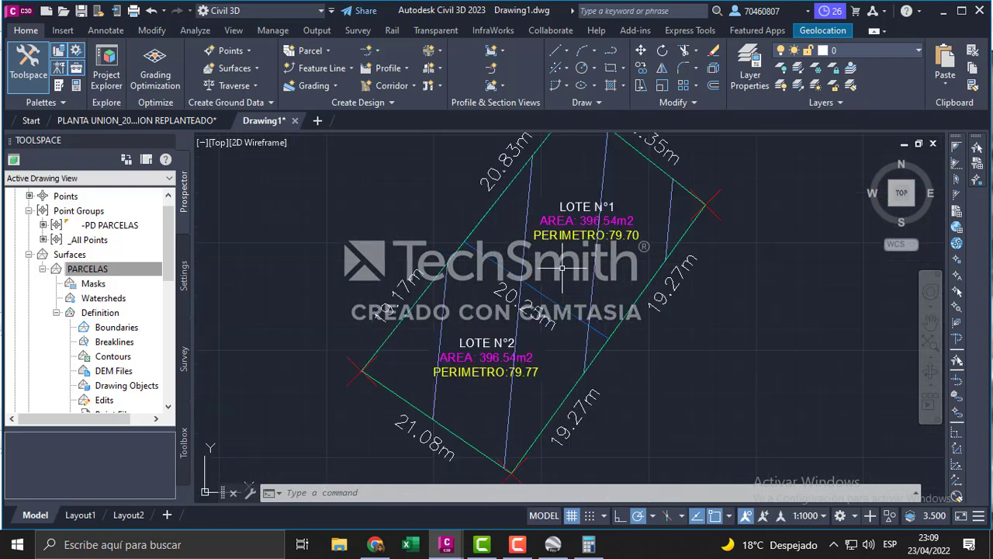
middle_drag(599, 273, 612, 315)
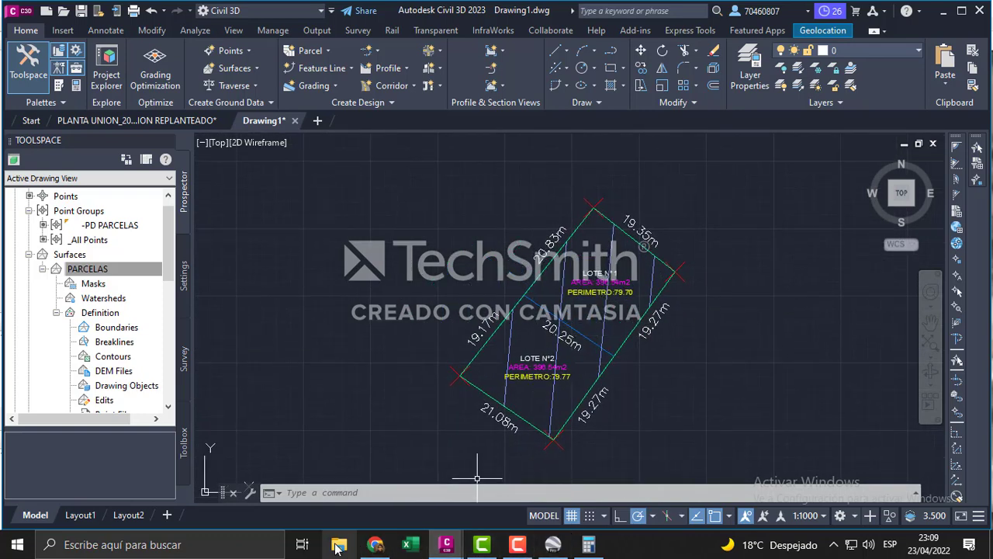
Step: Open the GOOGLE EARTH text file in the Descargas folder, compare the elevations of the four points, and close it
click(338, 545)
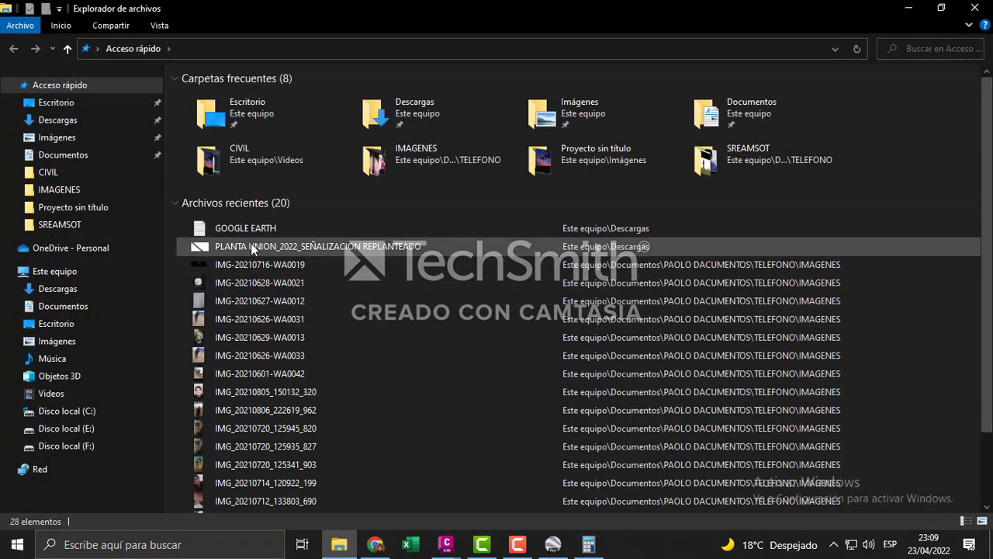
click(66, 120)
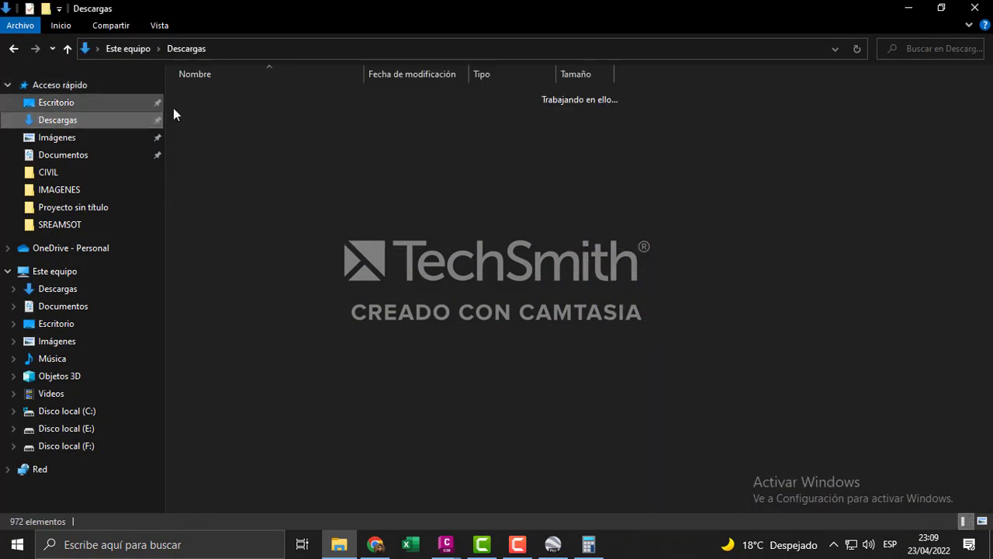
double_click(224, 158)
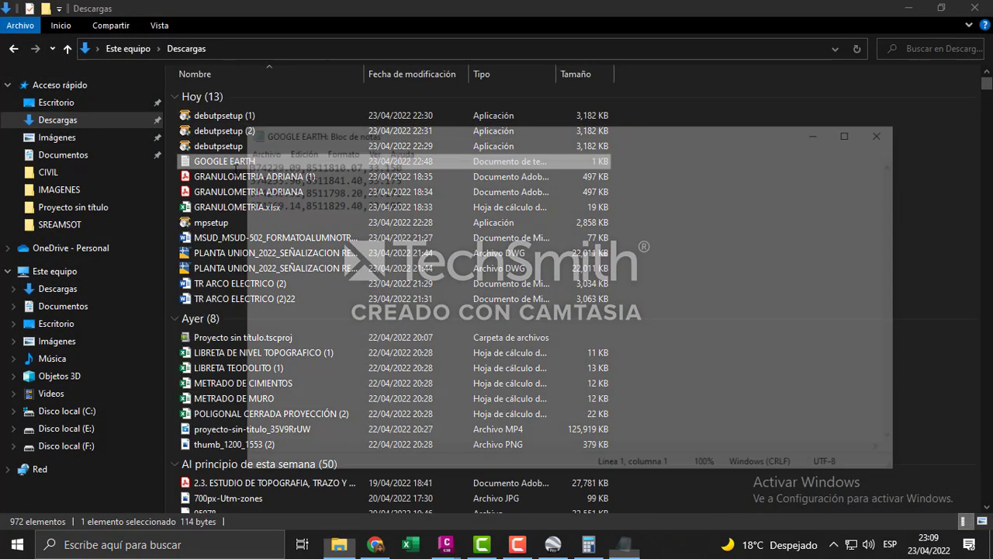
click(915, 7)
drag(505, 139, 530, 137)
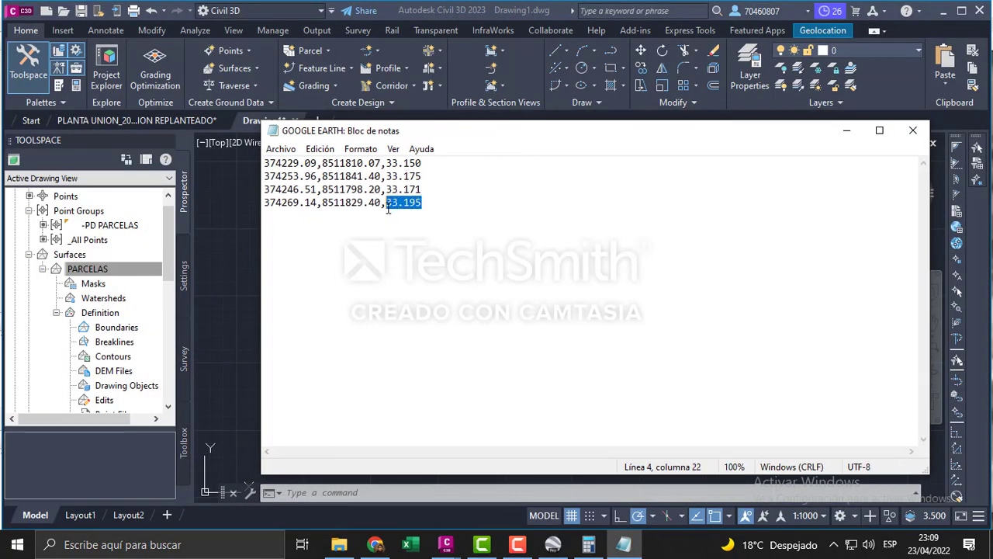
drag(422, 189, 399, 176)
click(425, 163)
drag(427, 203, 410, 204)
click(912, 133)
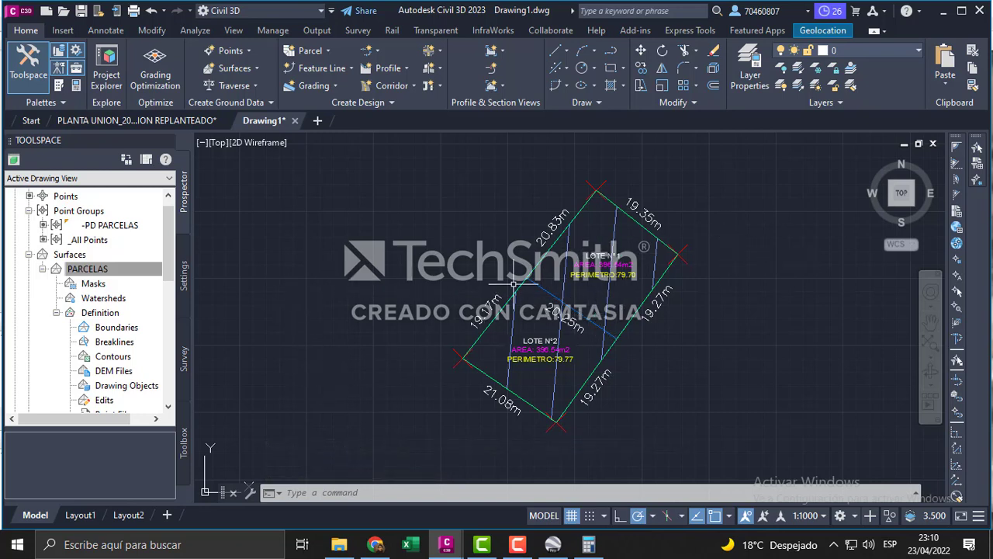
Step: Examine how the contours run between the parcel's corner points in relation to the elevations in the text file
scroll(699, 283, up, 3)
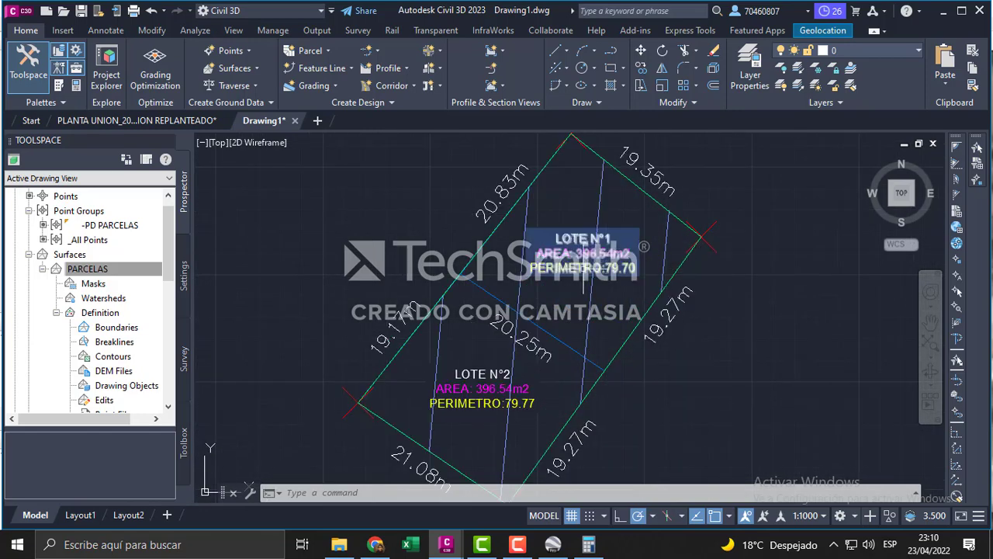
scroll(614, 296, down, 2)
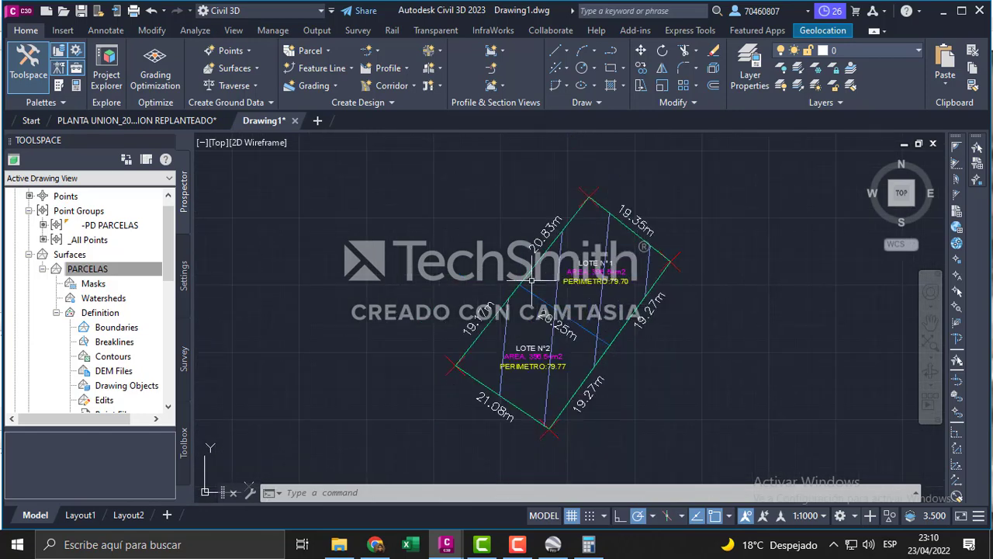
middle_drag(505, 232, 454, 244)
scroll(526, 279, up, 2)
mouse_move(651, 302)
middle_down()
mouse_move(656, 326)
mouse_move(708, 287)
middle_up()
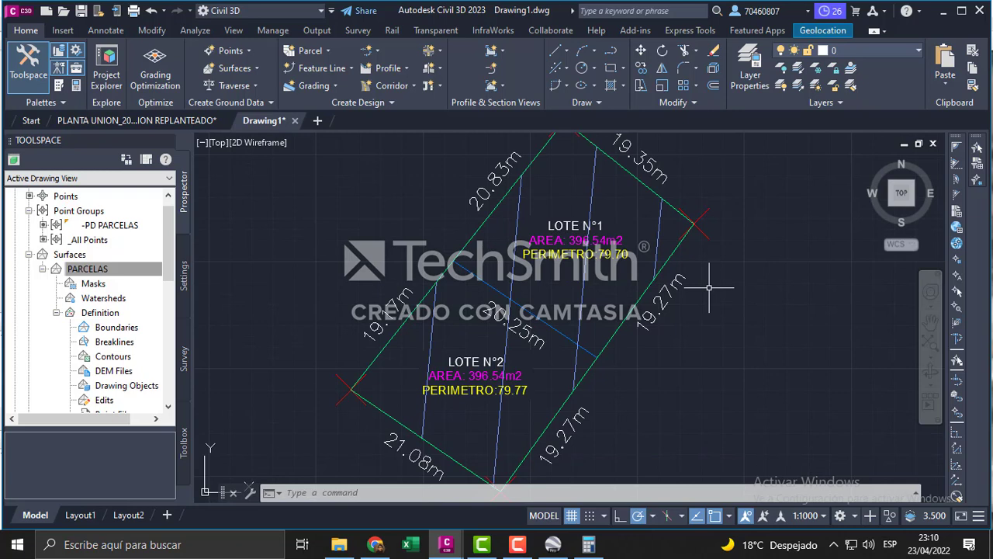